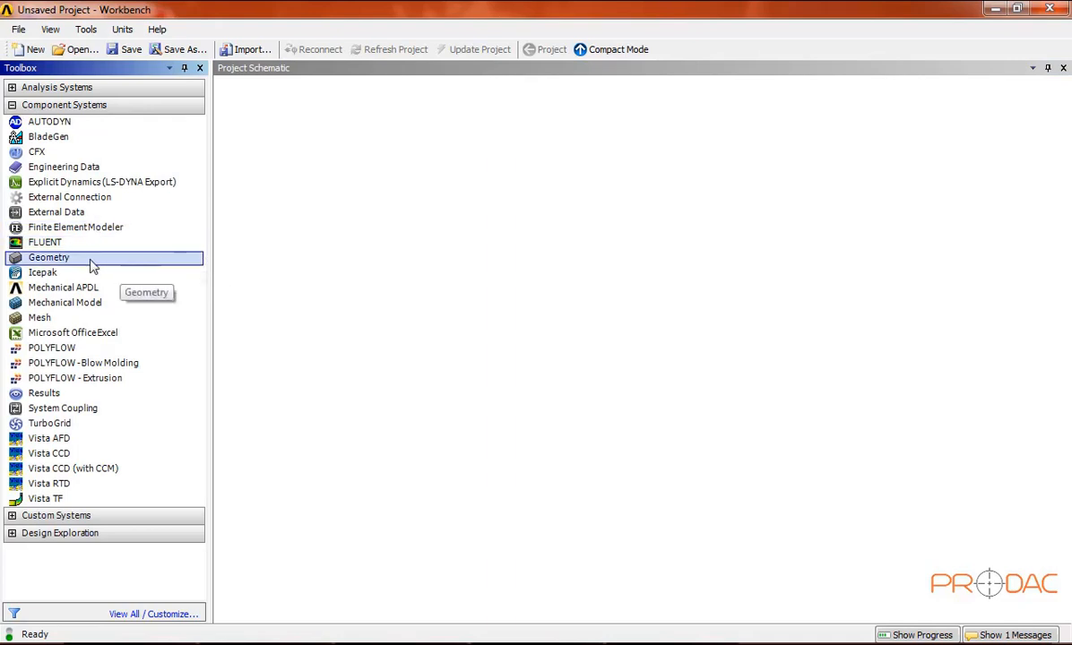
Add a standalone Geometry component system to the project schematic and name it AN003.
left_click_drag(89, 262, 293, 182)
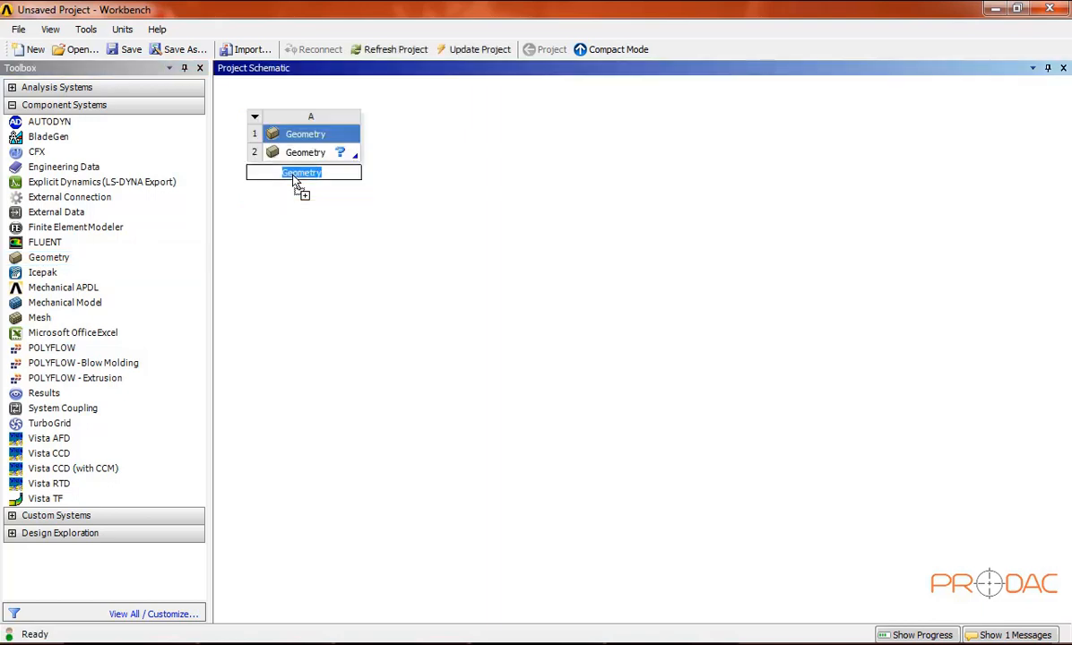
type("AN003")
key("Return")
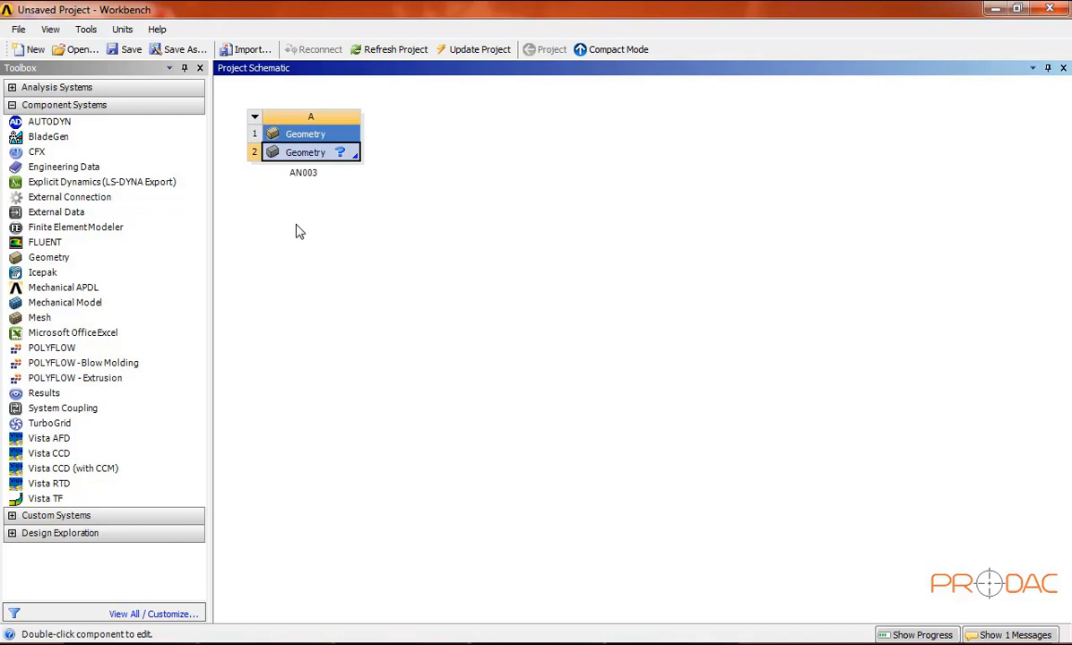
Save the project as AN003 in the folder C:\Prodac Labs\SESSION 03\AN003.
left_click(135, 51)
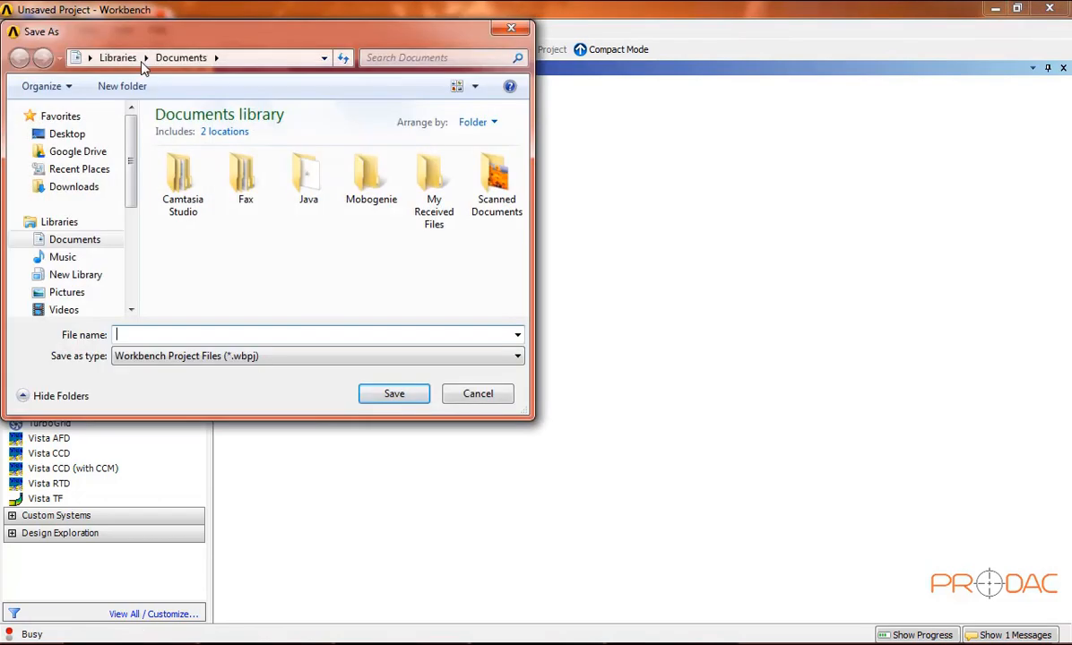
left_click_drag(130, 159, 130, 226)
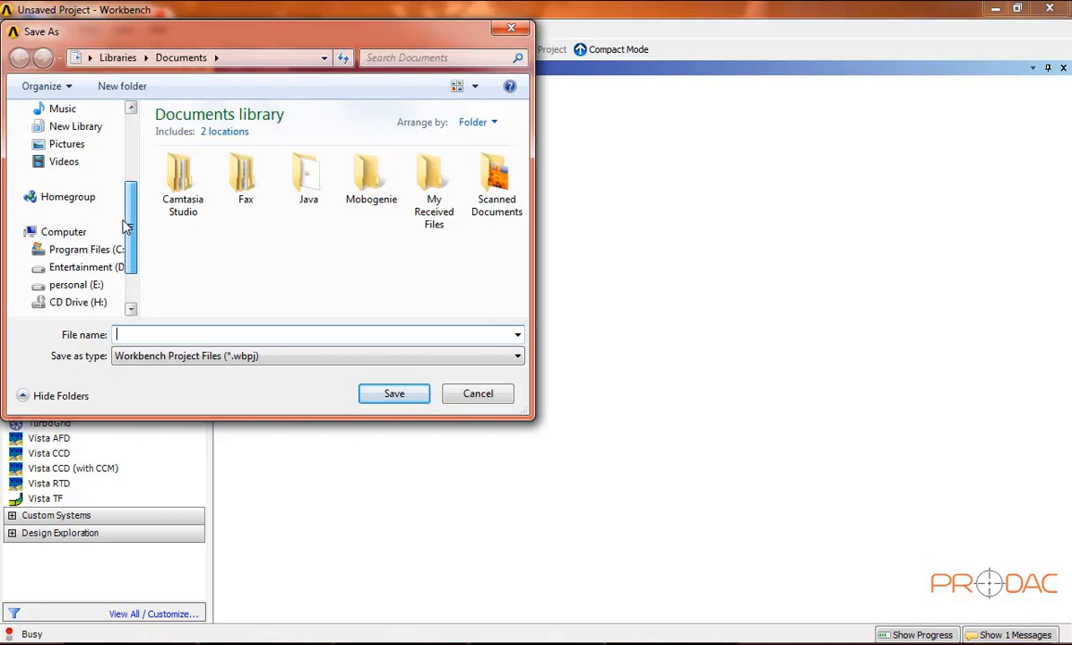
left_click(120, 249)
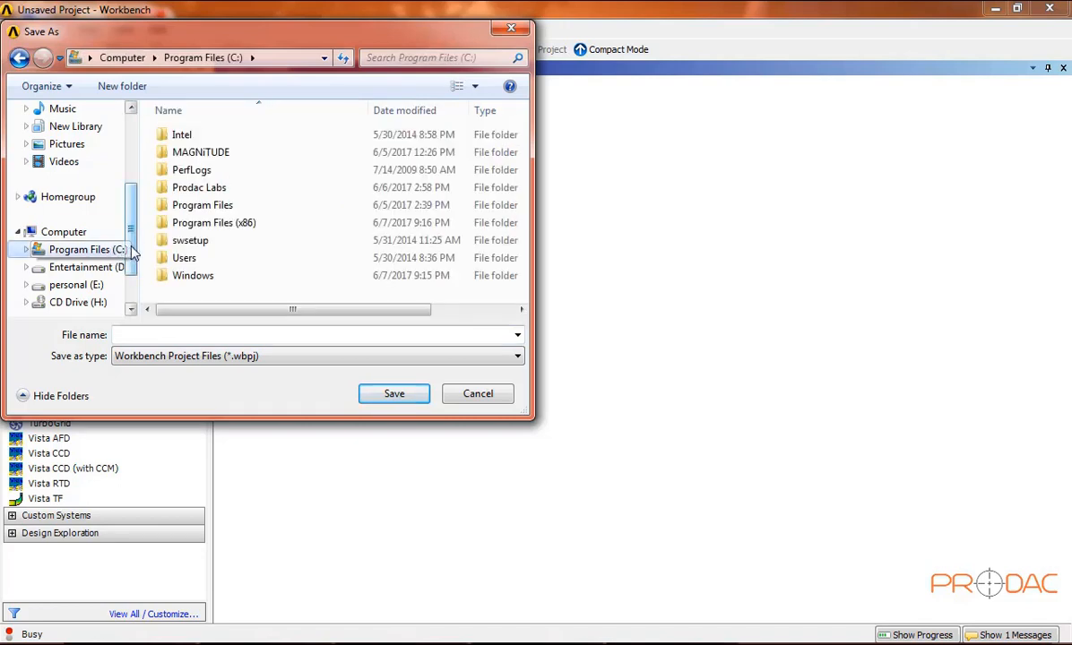
double_click(208, 187)
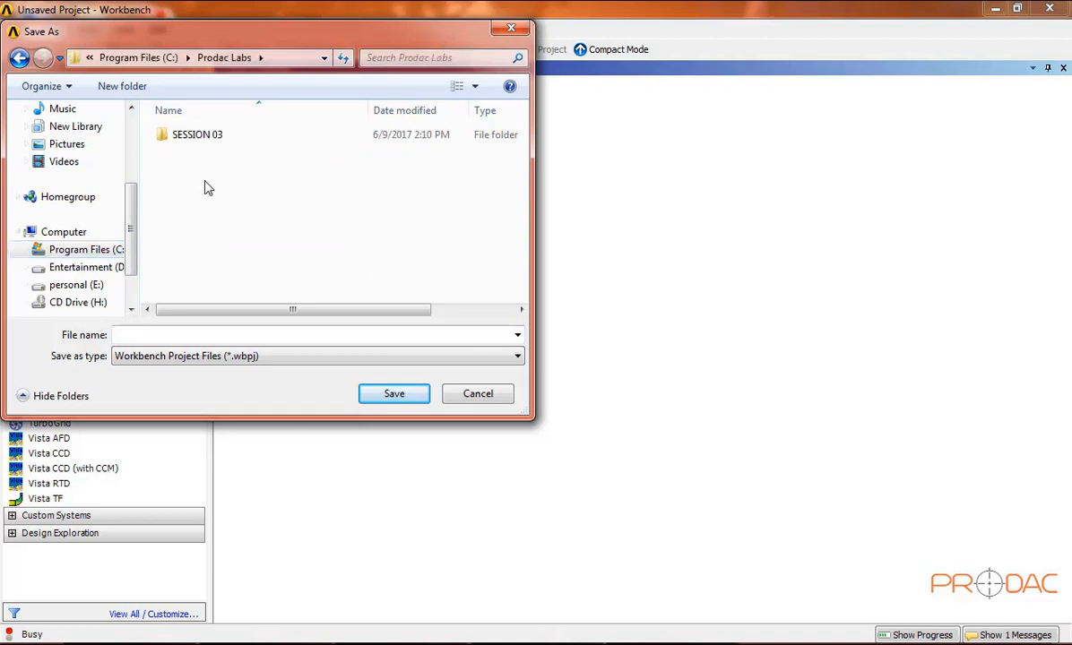
double_click(206, 141)
double_click(199, 170)
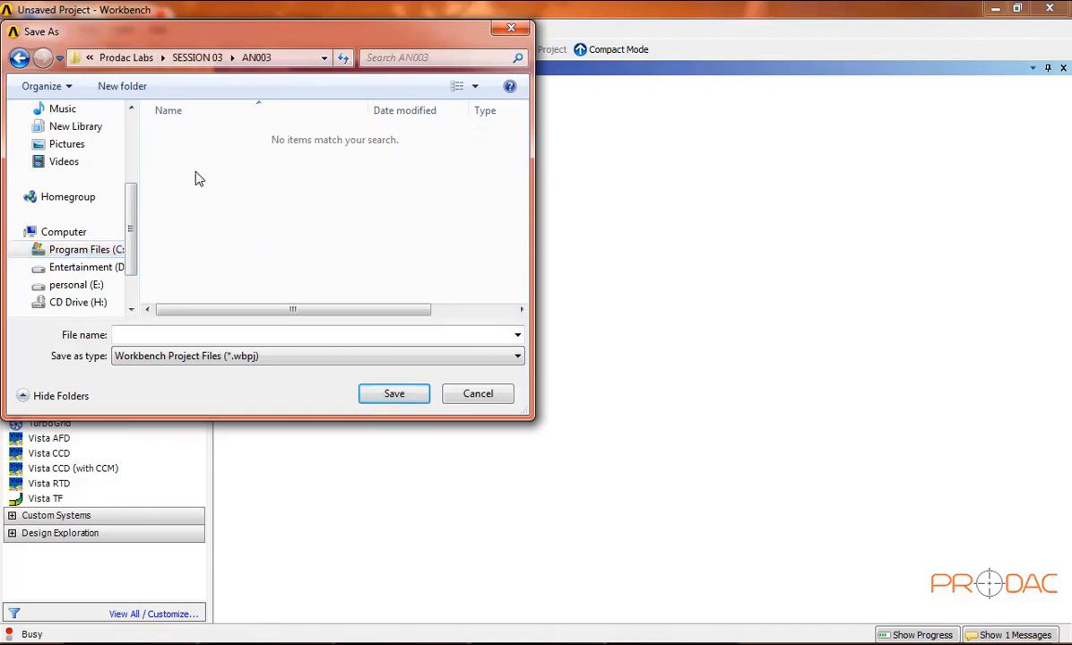
left_click(158, 334)
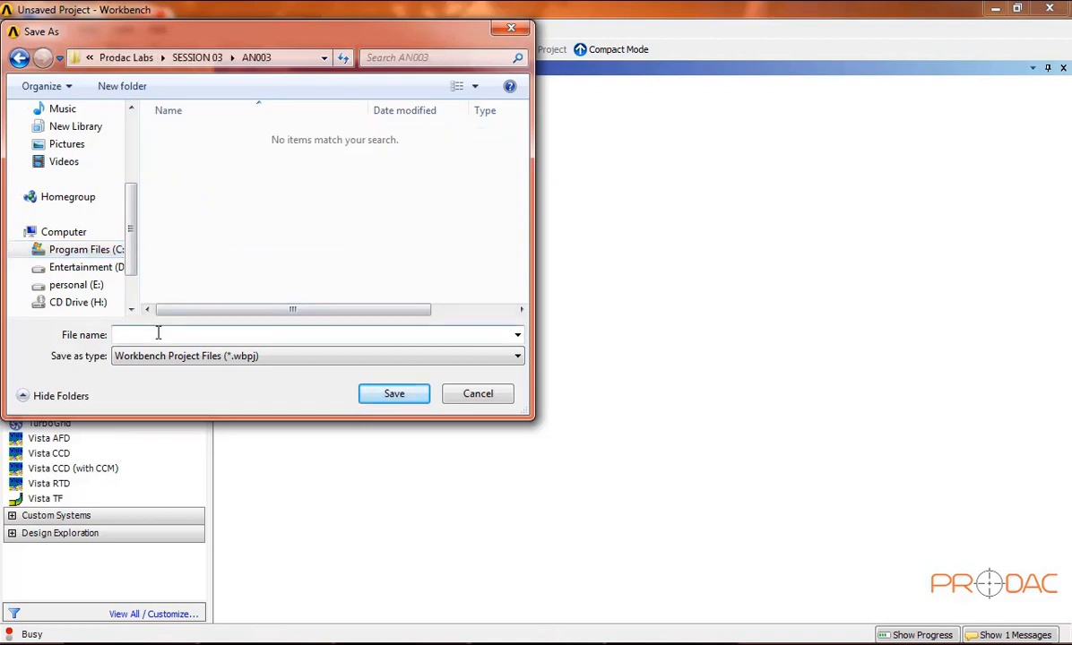
type("AN003")
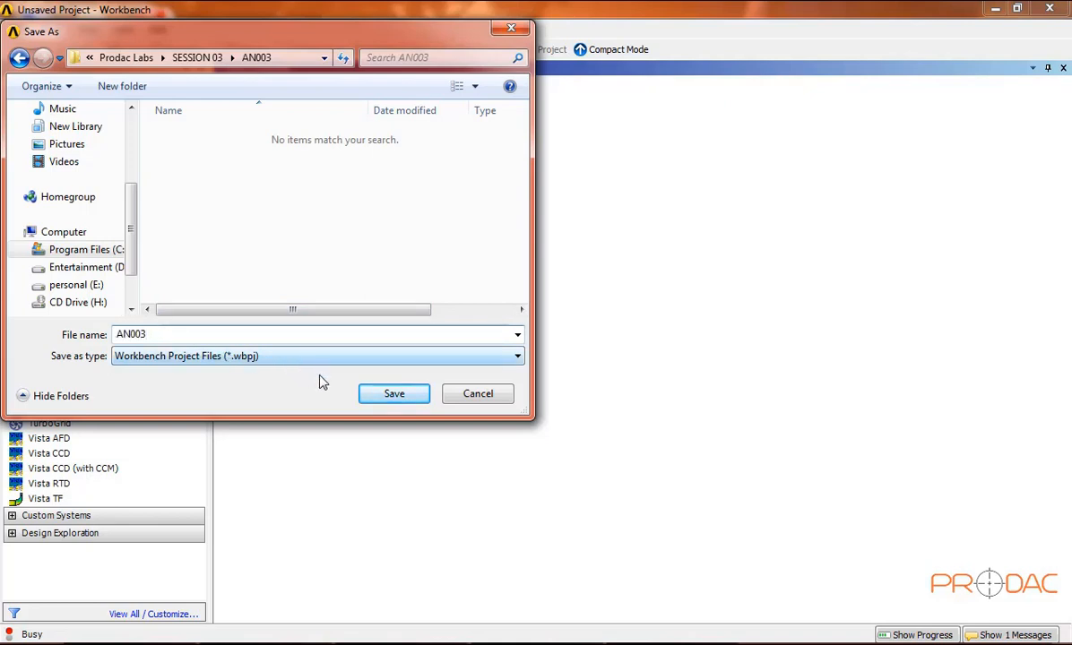
left_click(391, 394)
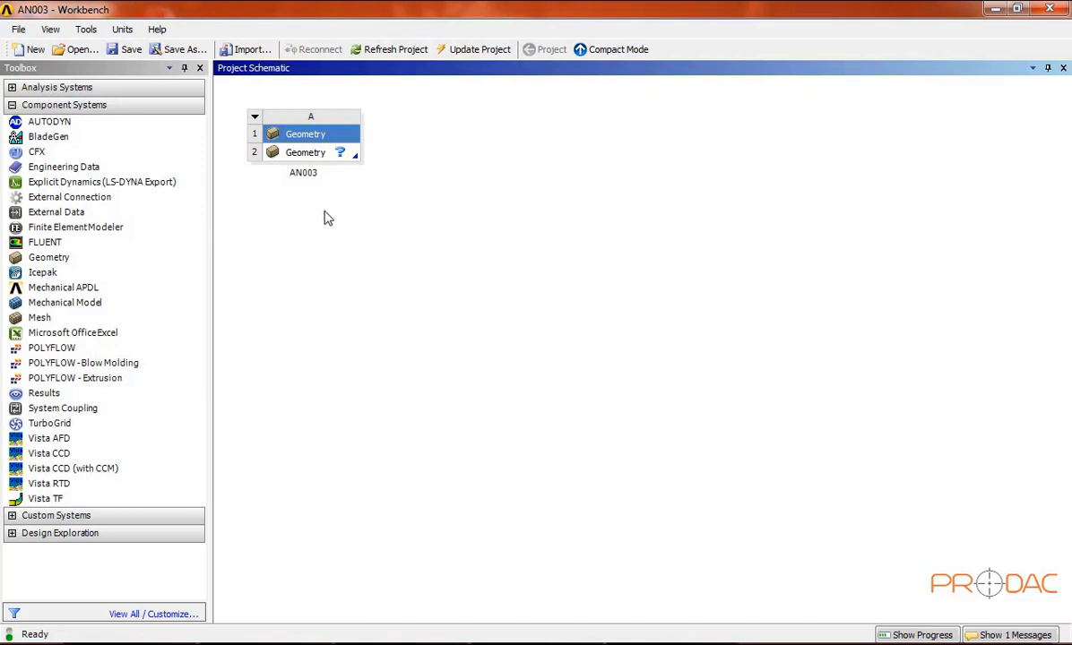
Open the AN003 geometry cell in DesignModeler with Millimeter as the length unit.
double_click(315, 154)
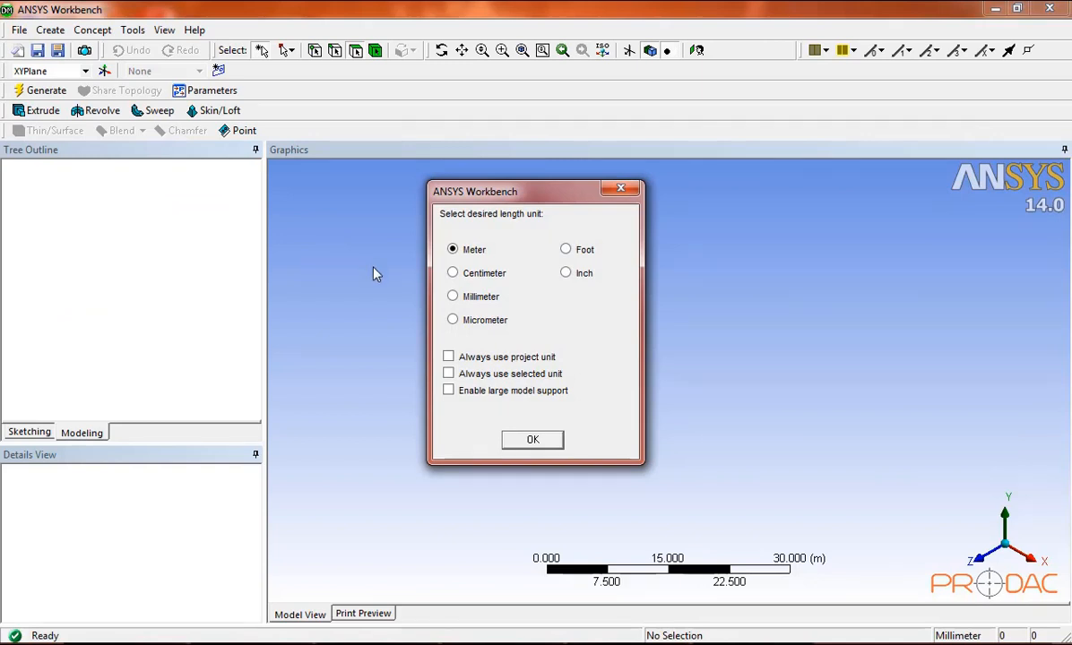
left_click(452, 297)
left_click(529, 440)
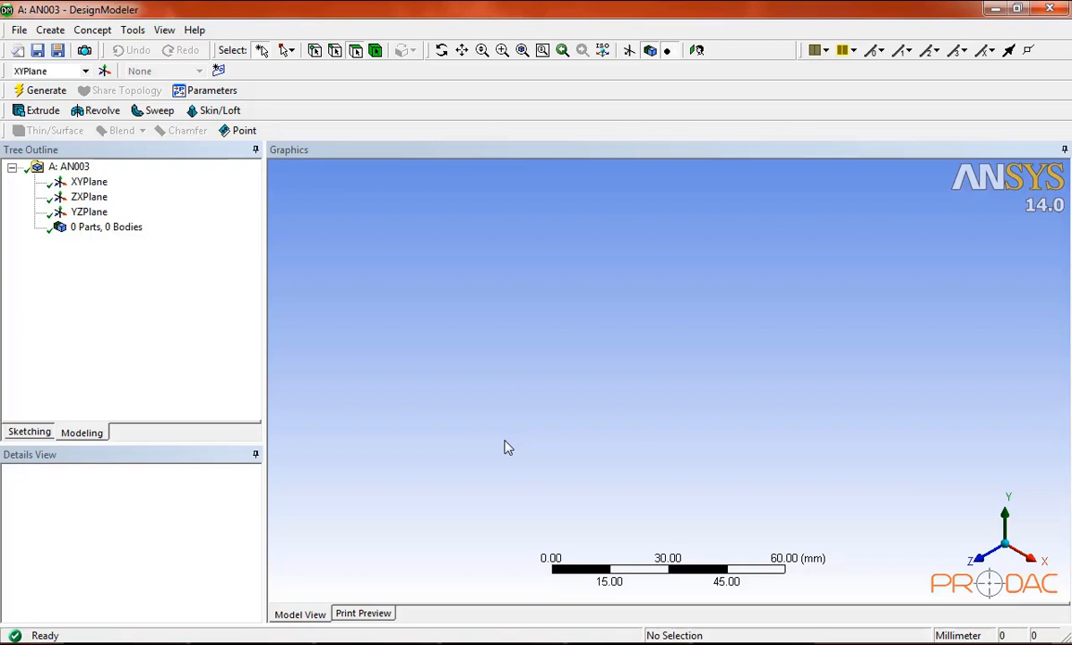
Sketch two concentric circles on the XY plane, radii about 20 and 15 mm, centred on the X axis about 23 mm left of the origin.
left_click(96, 183)
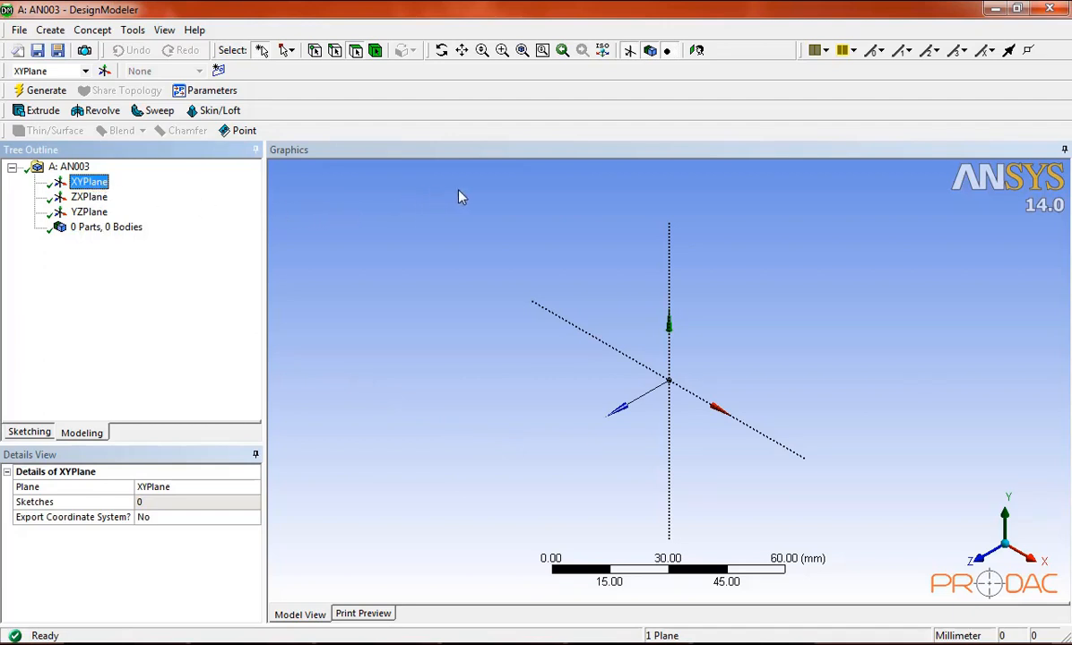
left_click(696, 50)
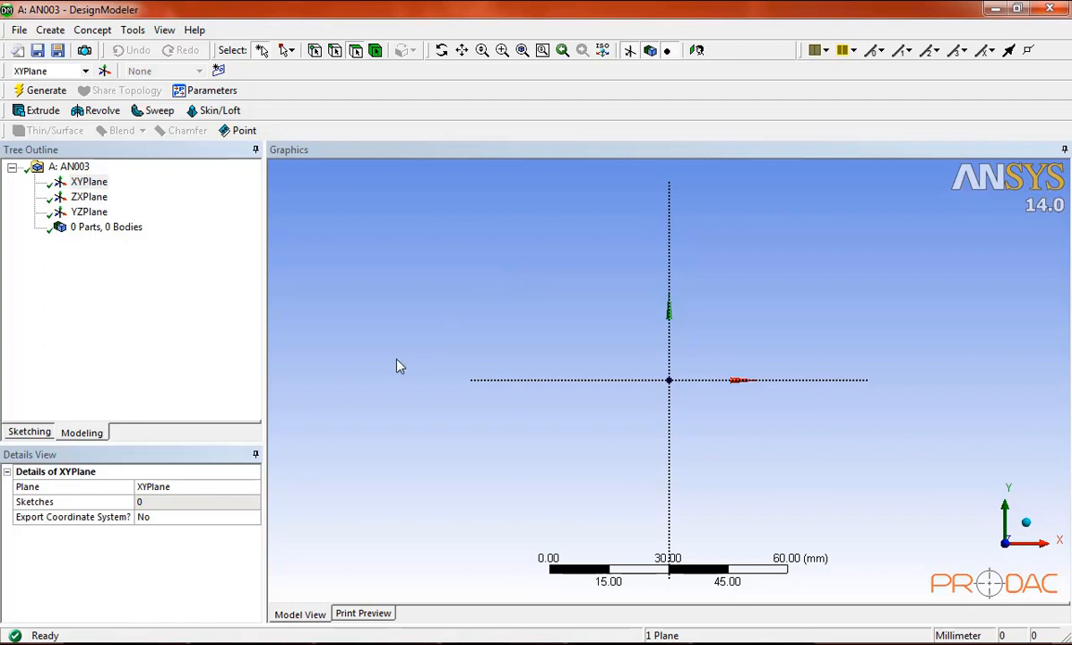
left_click(36, 432)
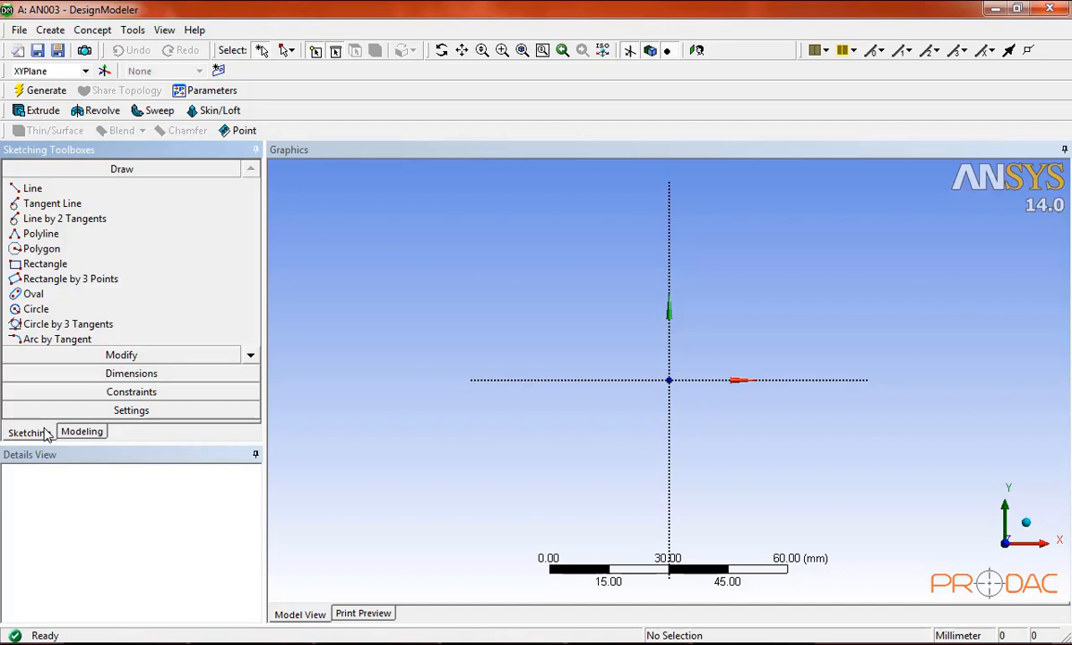
left_click(61, 311)
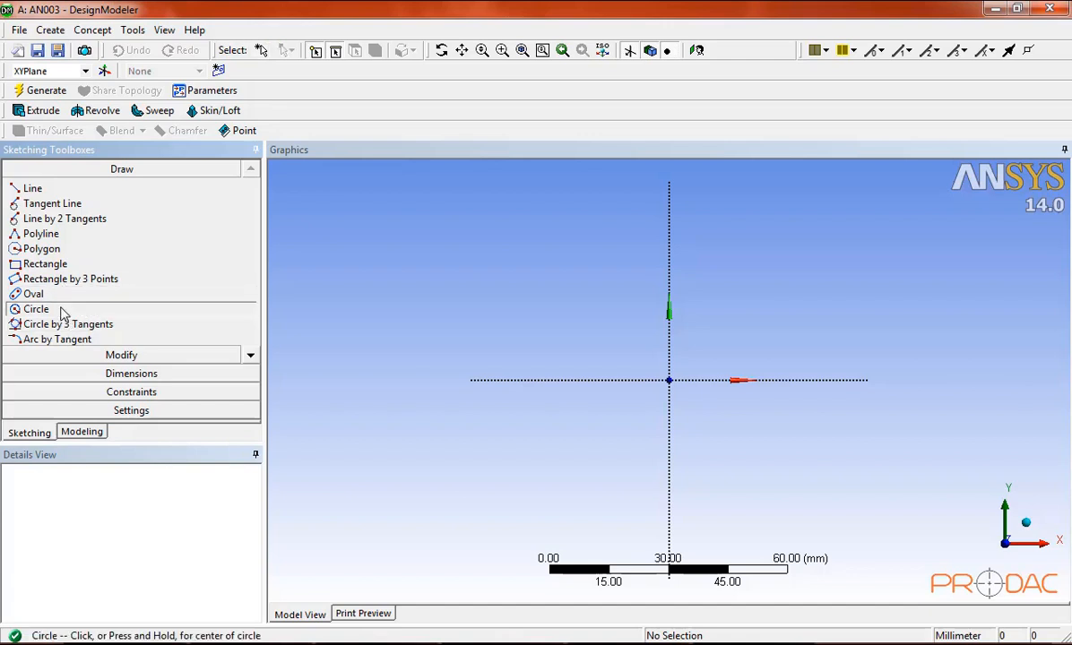
left_click(579, 375)
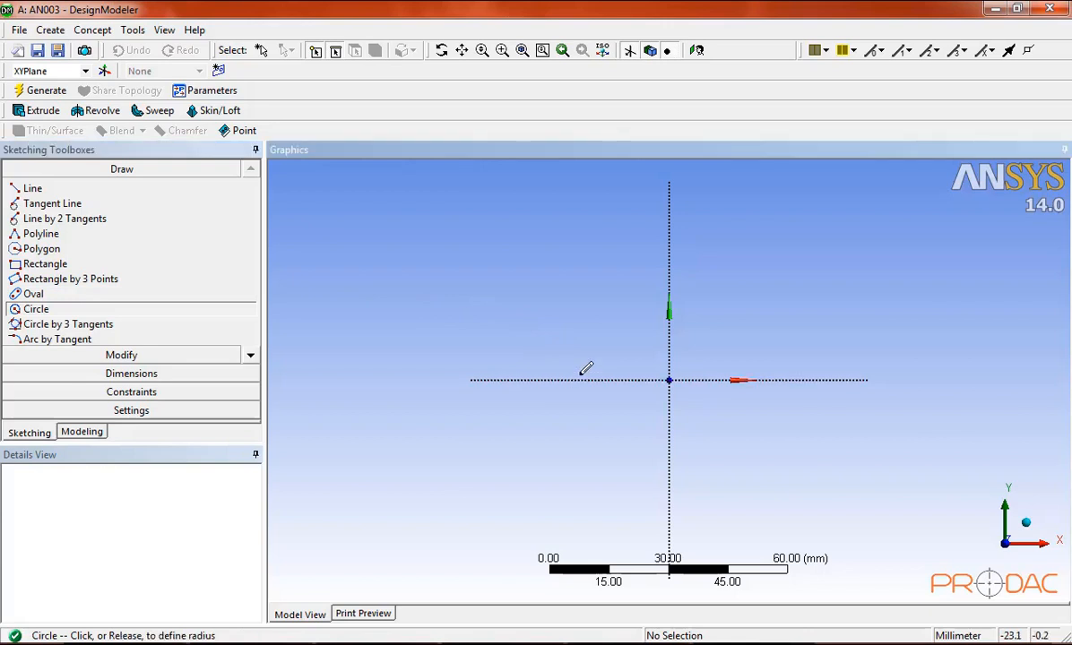
left_click(592, 296)
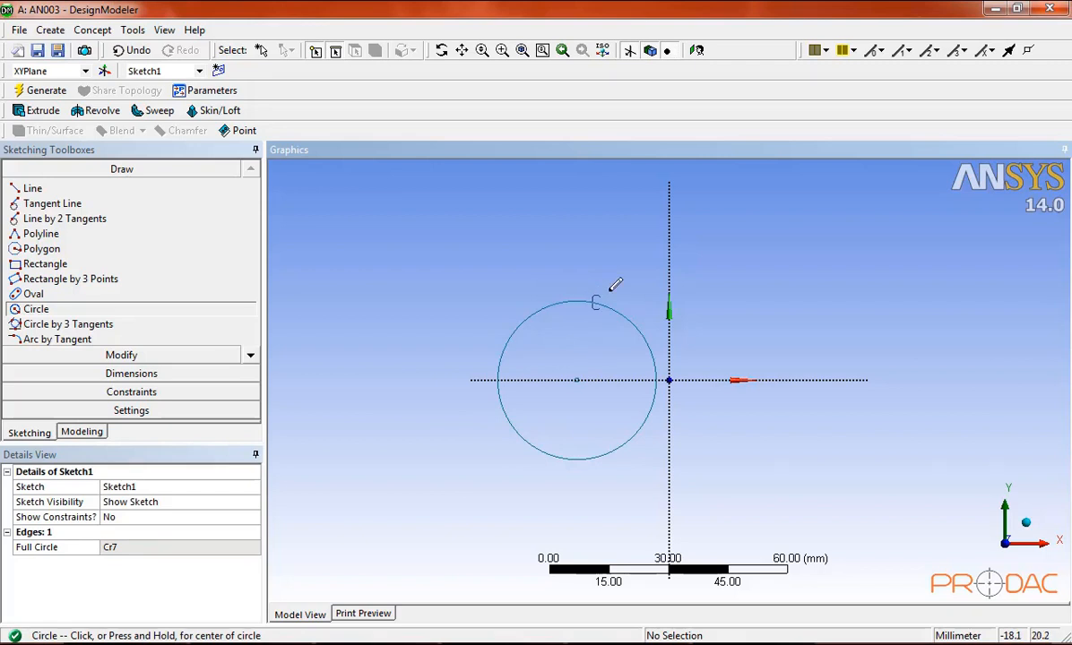
left_click(576, 380)
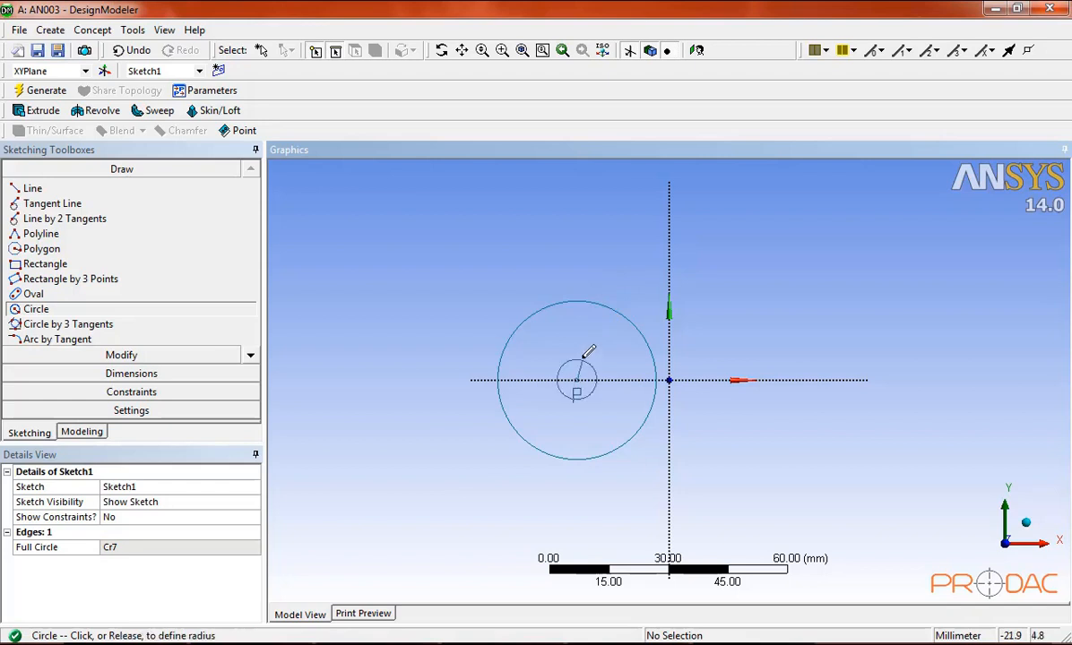
left_click(587, 313)
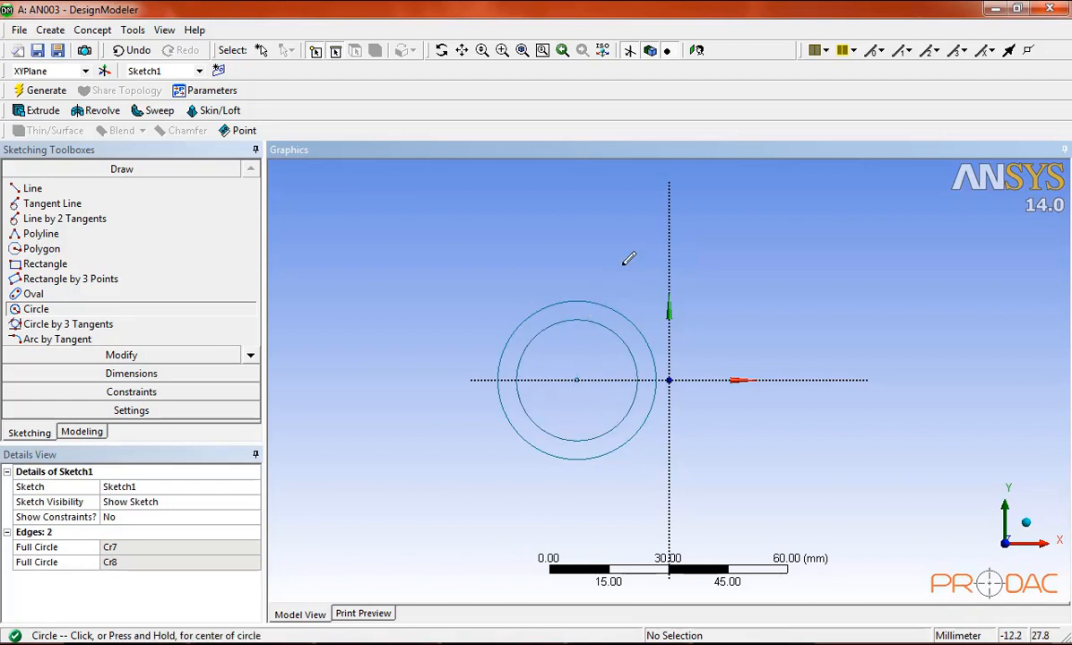
key("Escape")
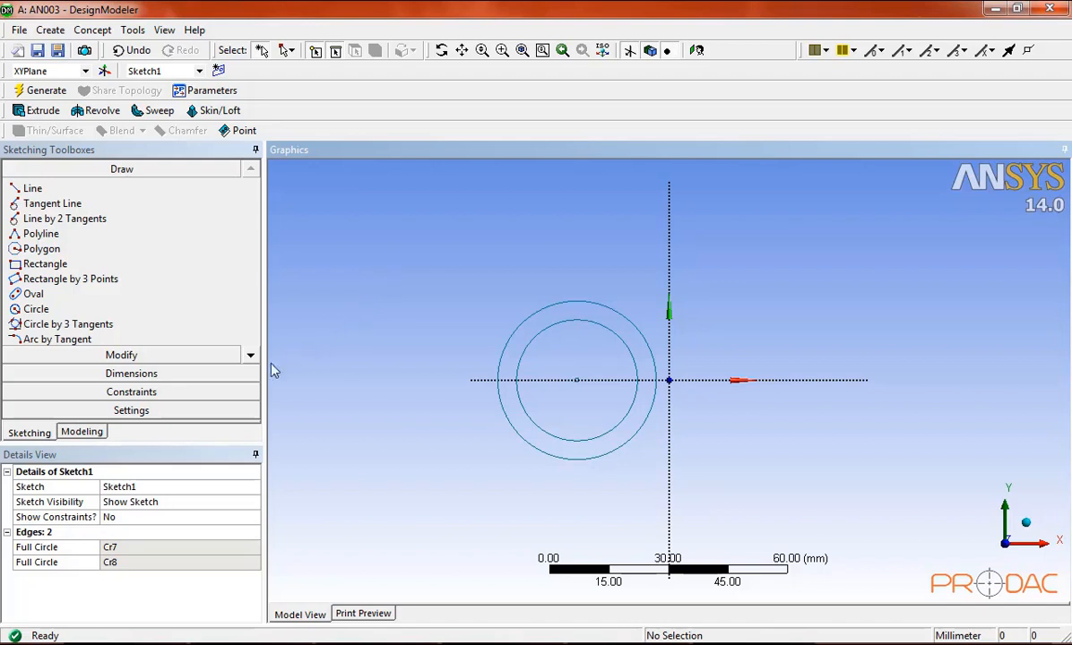
Apply a Coincident constraint between the circles' common centre point and the vertical Y axis.
left_click(202, 394)
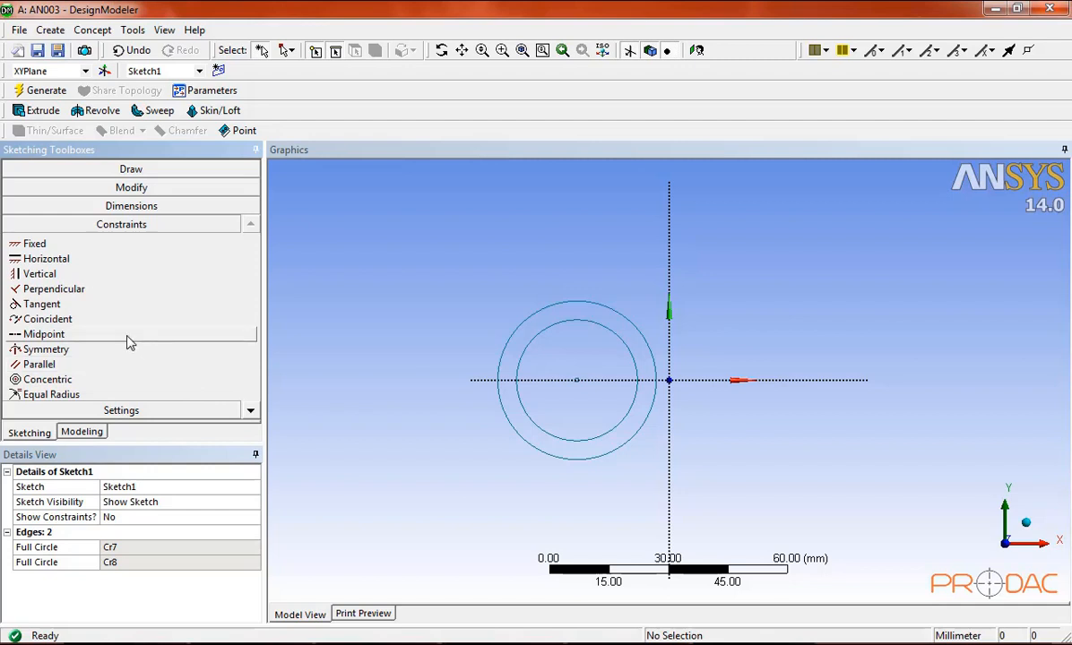
left_click(93, 320)
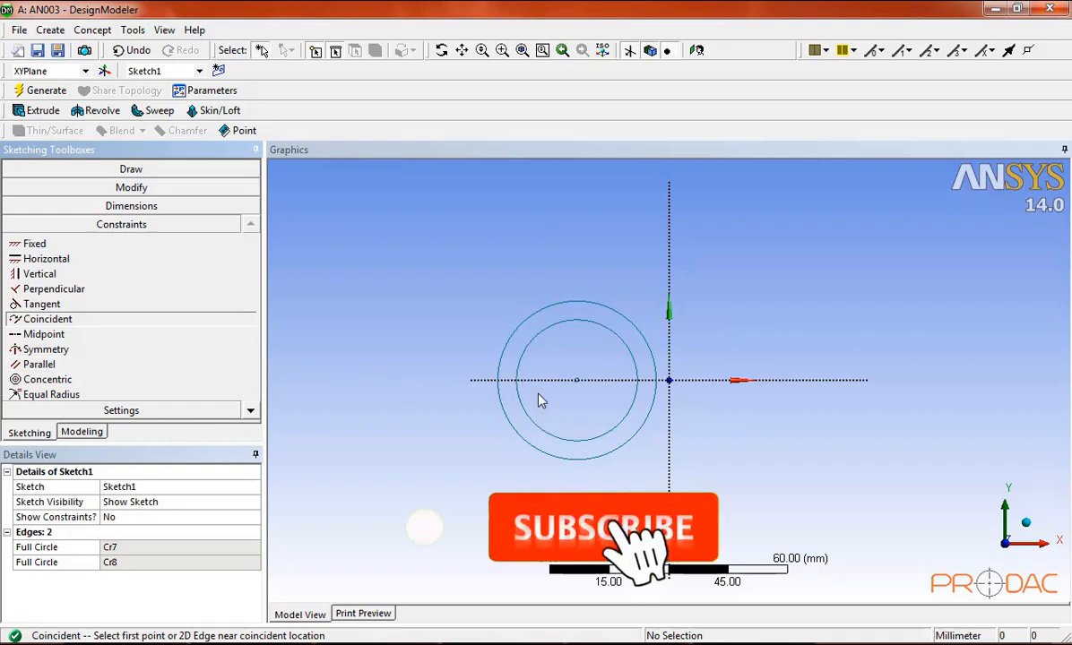
key("Escape")
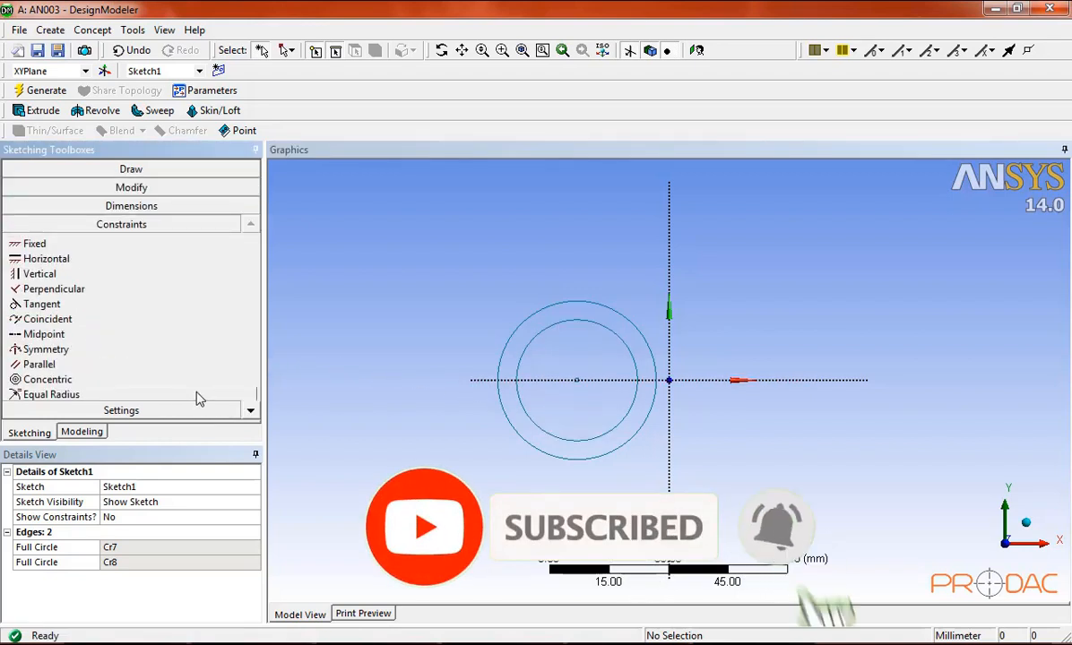
left_click(92, 320)
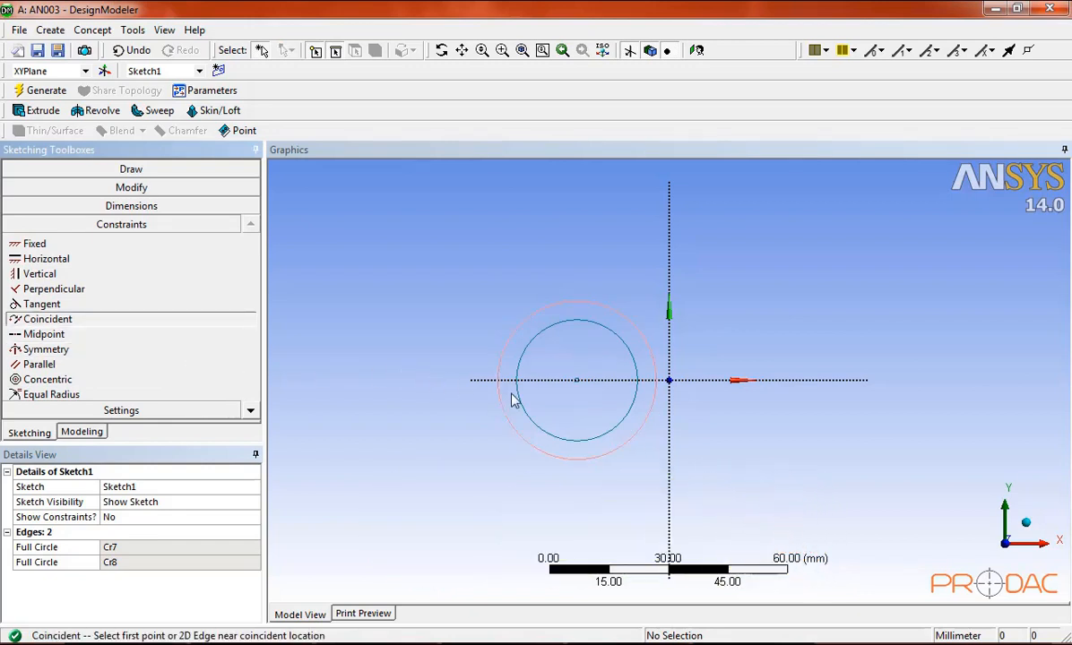
left_click(578, 381)
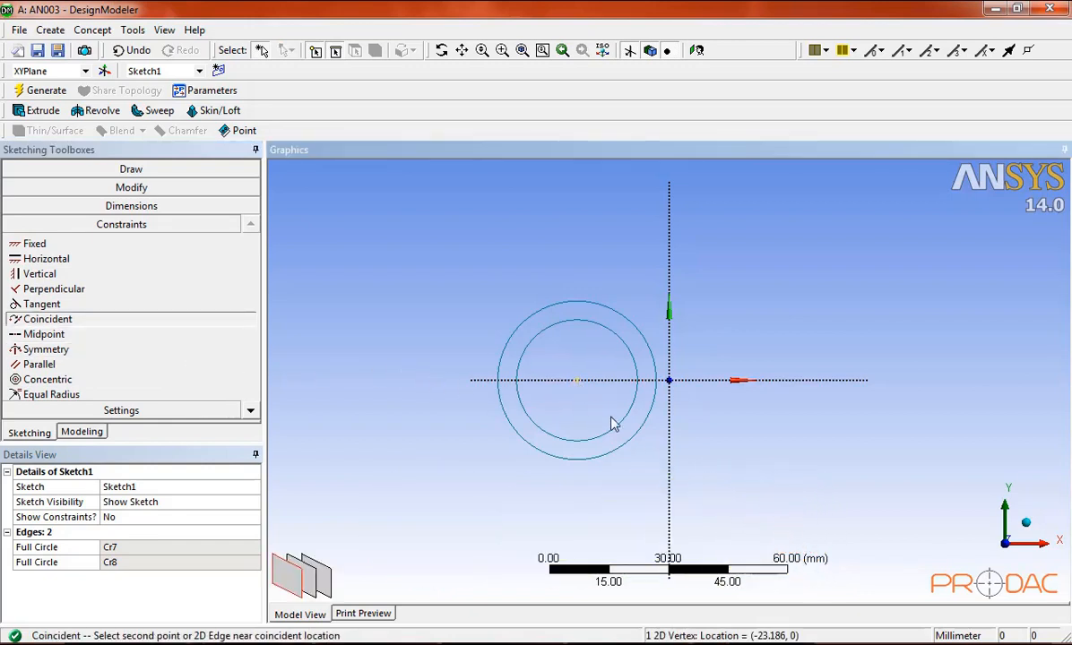
left_click(670, 428)
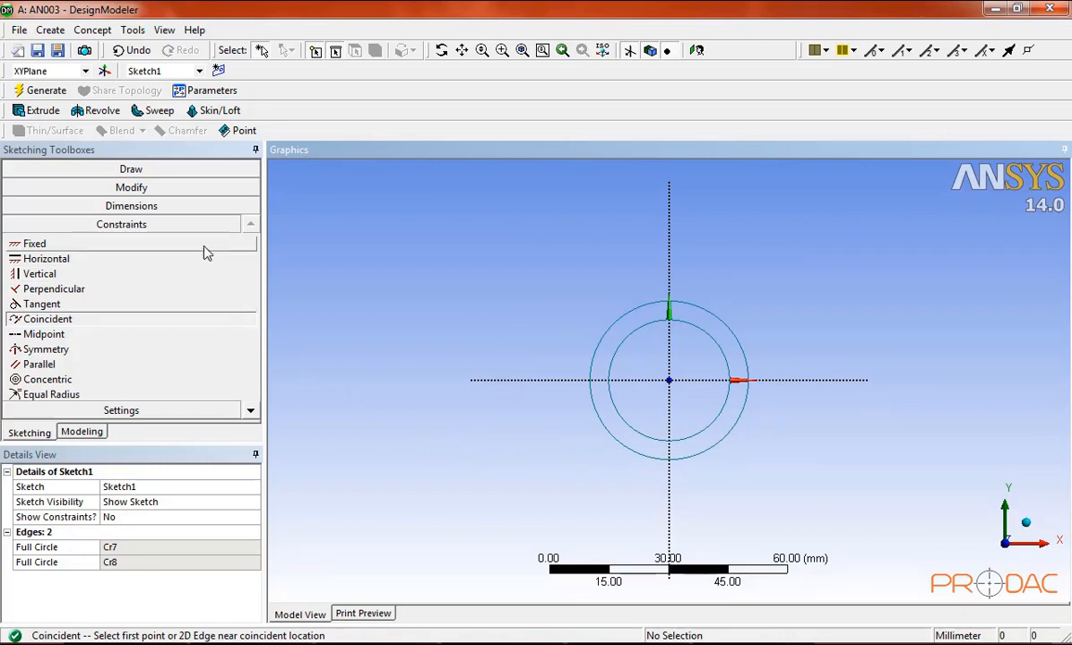
Add radius dimensions to the outer circle and the inner circle of the sketch.
left_click(179, 207)
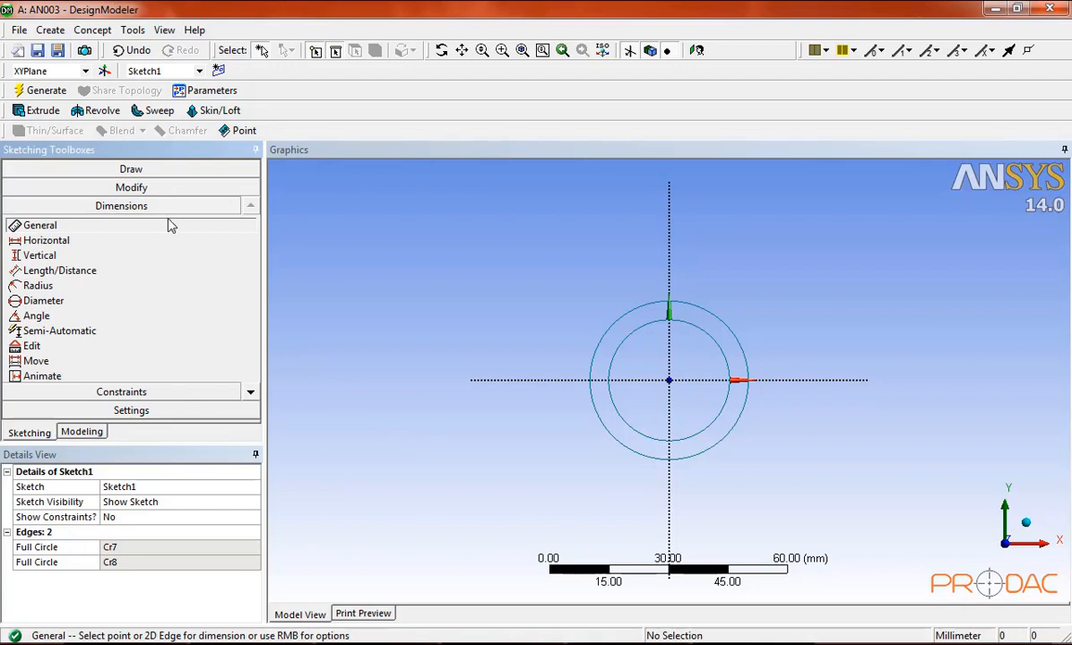
left_click(87, 287)
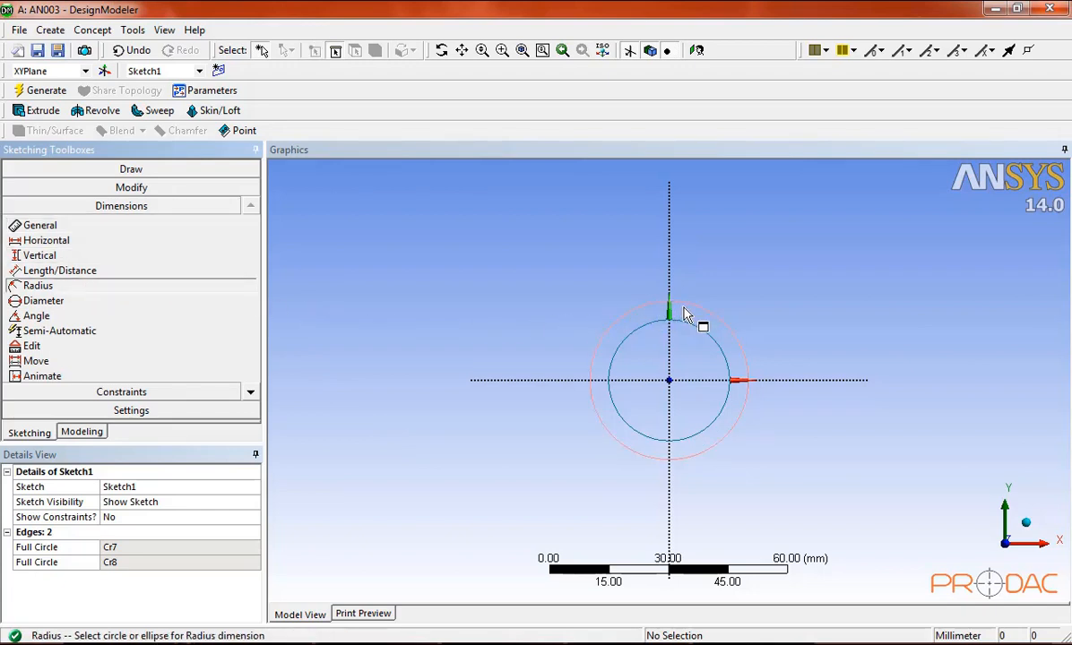
left_click(719, 320)
left_click(739, 278)
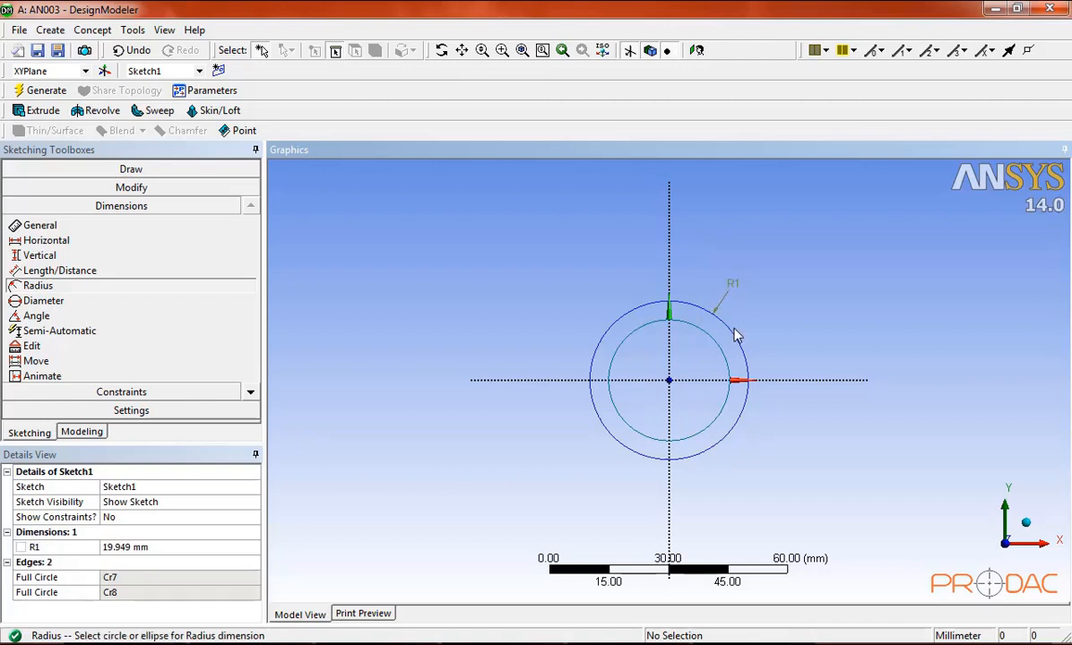
left_click(724, 349)
left_click(751, 321)
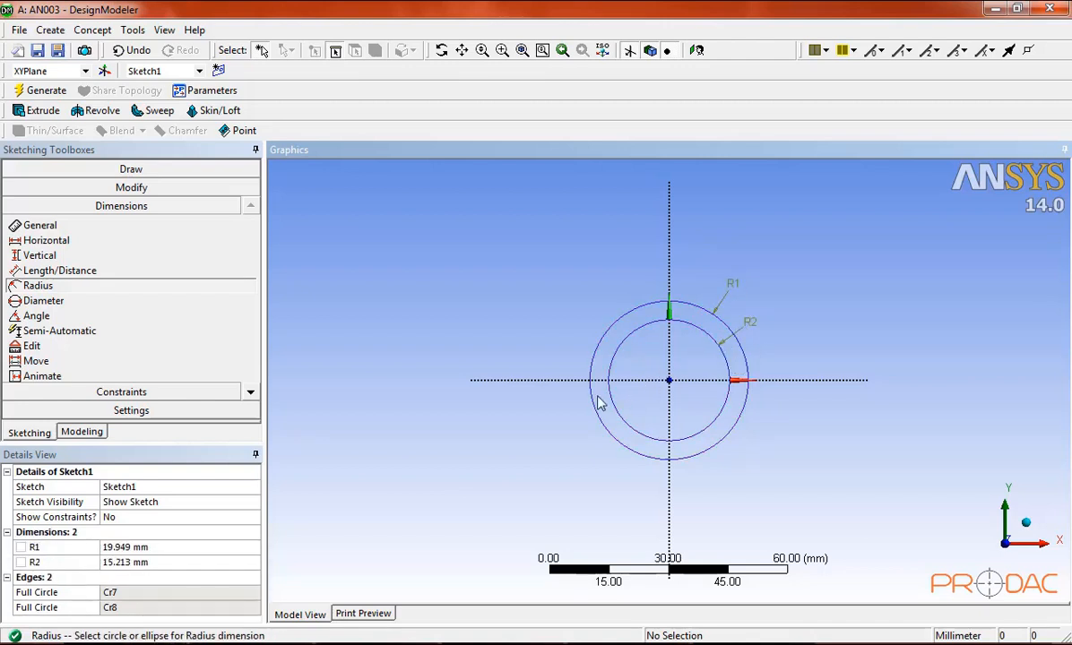
Set the outer circle's radius to 40 mm and the inner circle's radius to 37 mm.
left_click(179, 547)
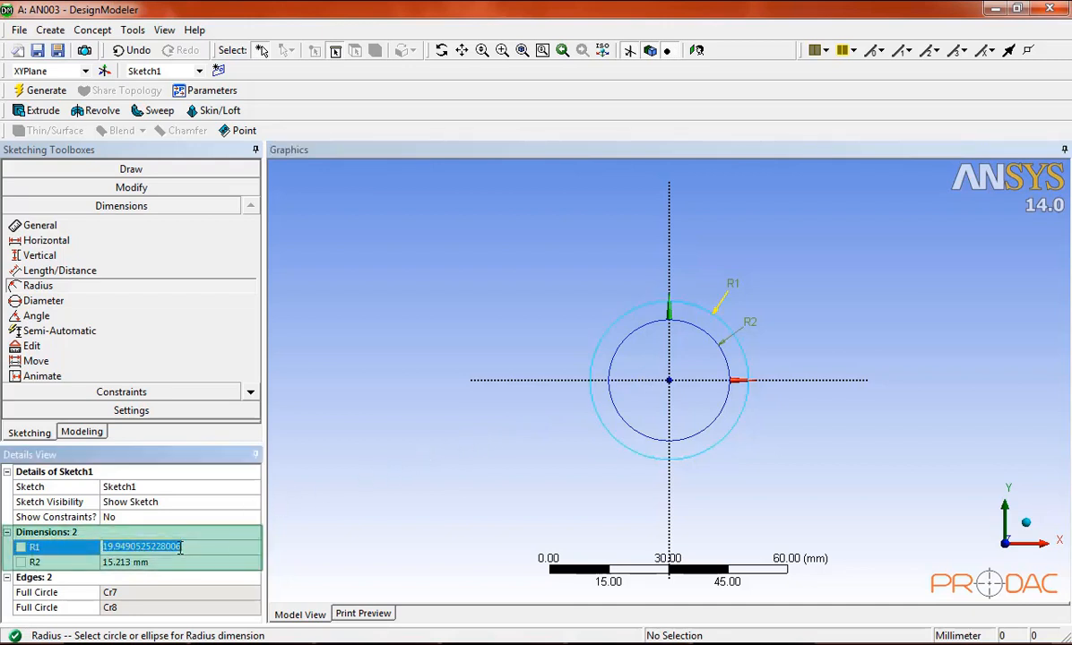
type("40")
key("Return")
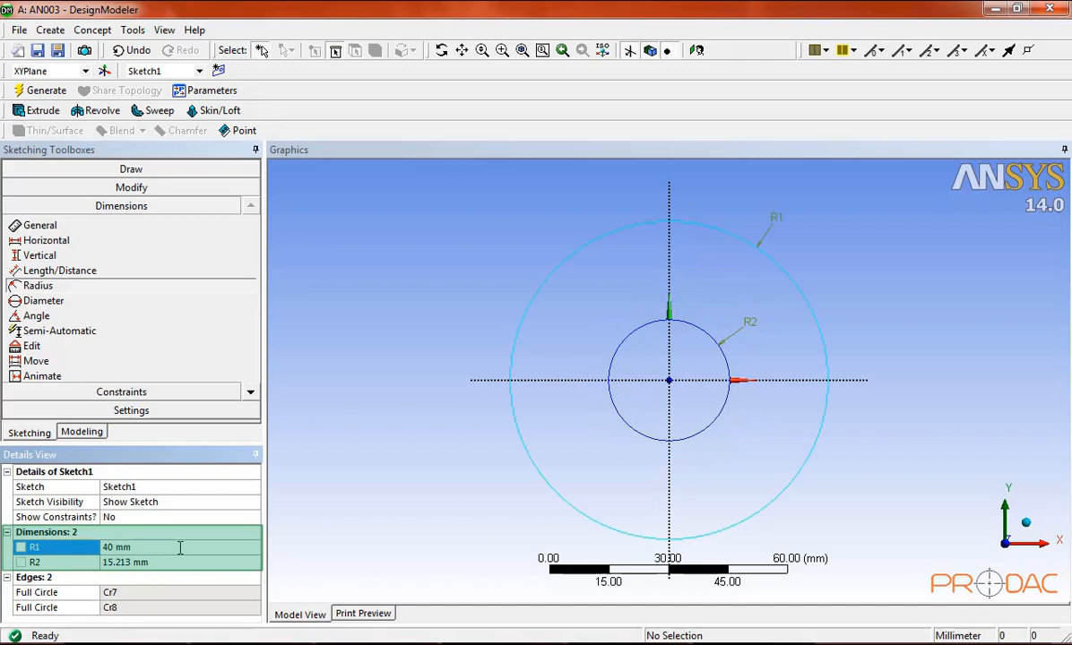
left_click(166, 562)
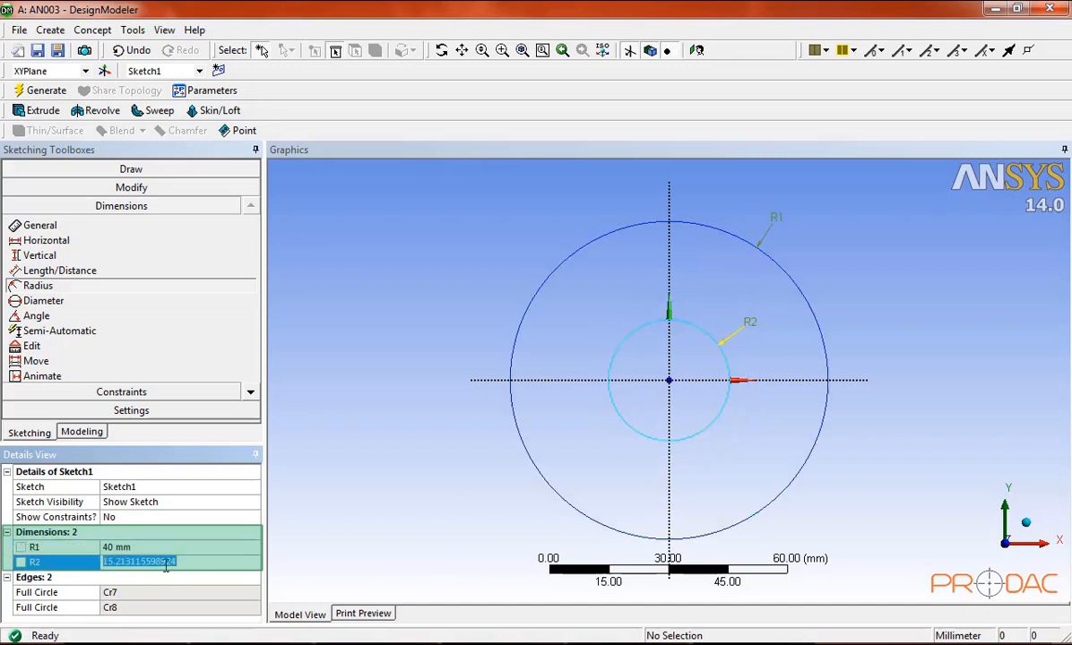
type("37")
key("Return")
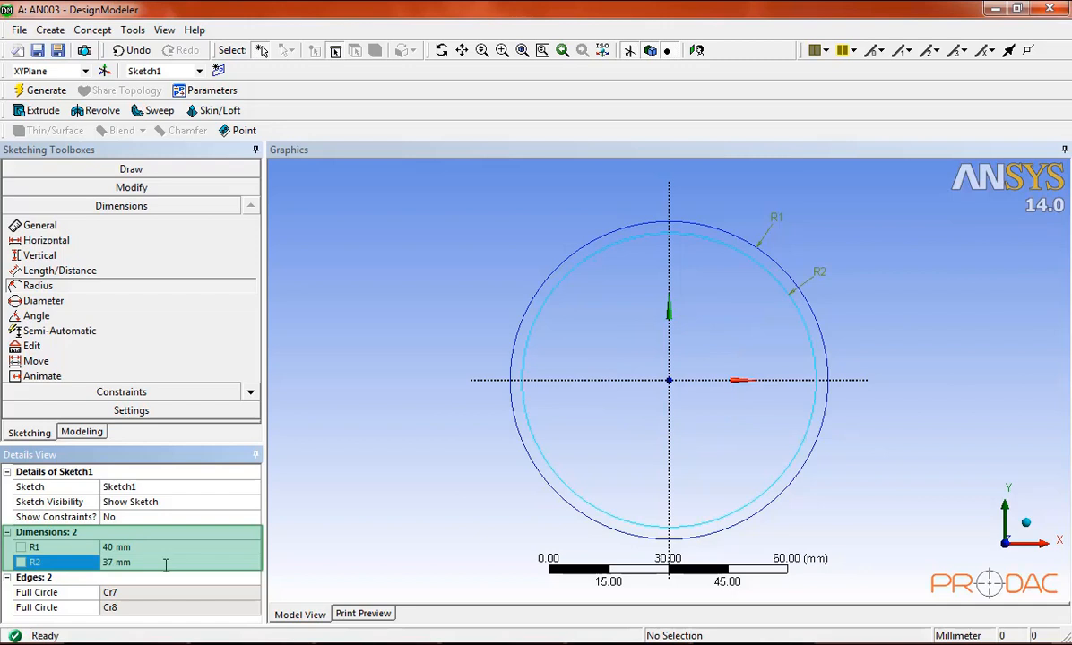
Sketch a three-line tab about 5.4 mm high, left of the circles above the X axis, ending about 51 mm from the Y axis.
left_click(348, 466)
scroll(408, 408, "down", 1)
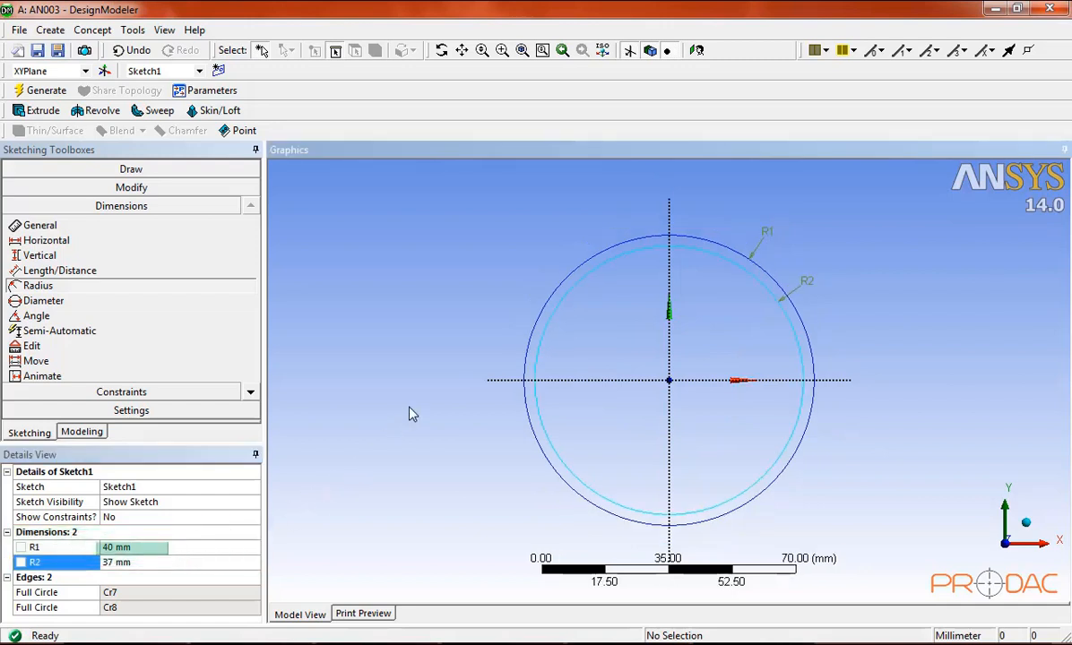
left_click(408, 414)
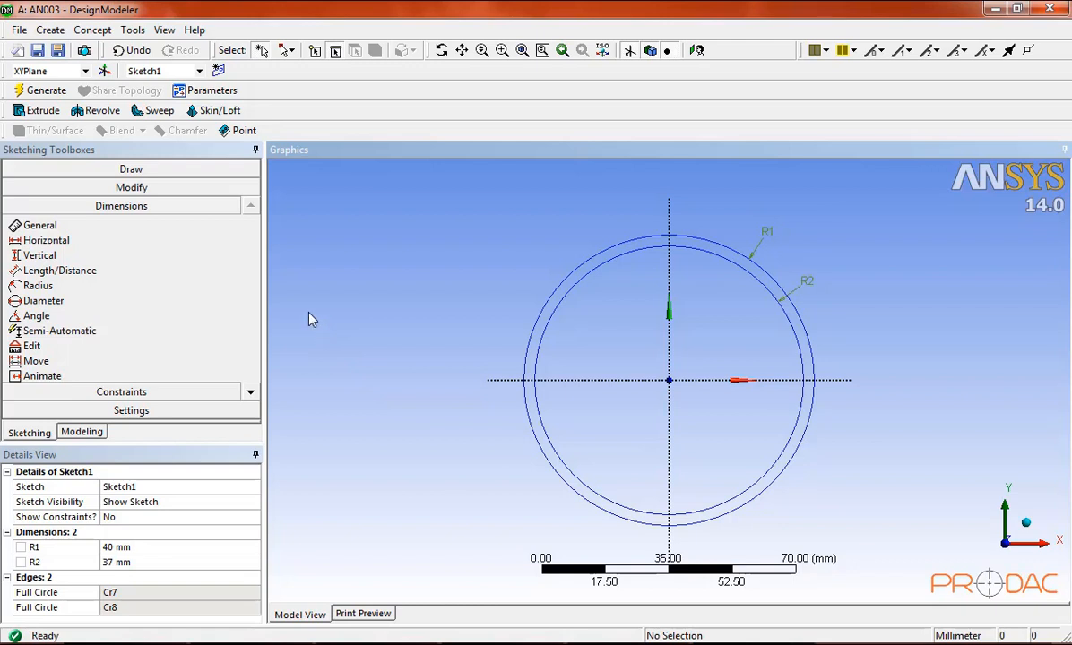
left_click(195, 171)
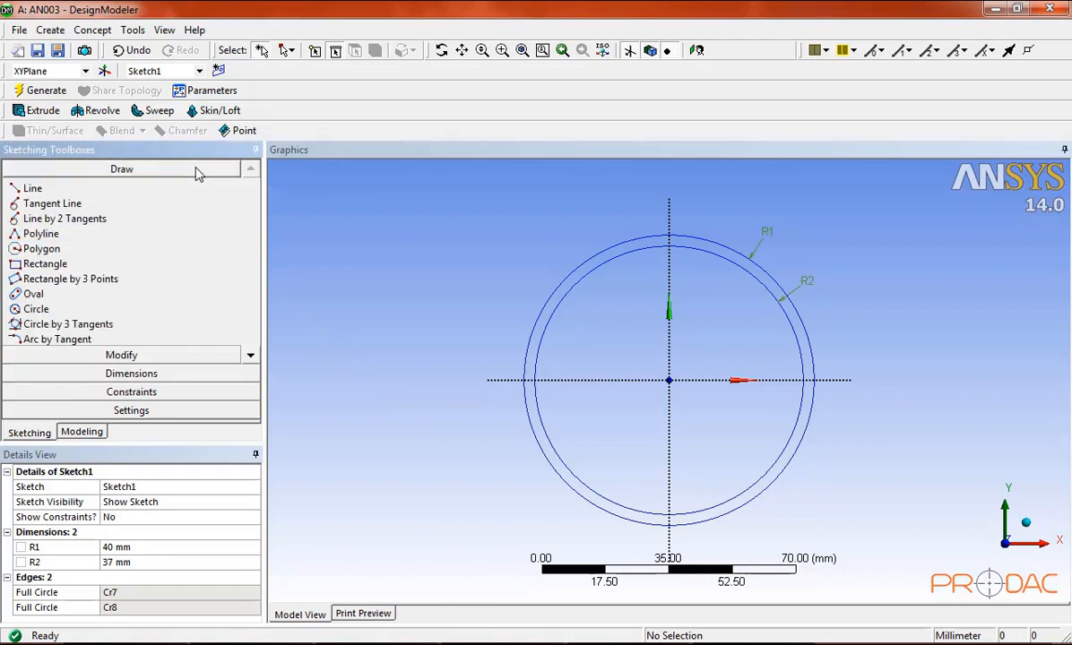
left_click(148, 191)
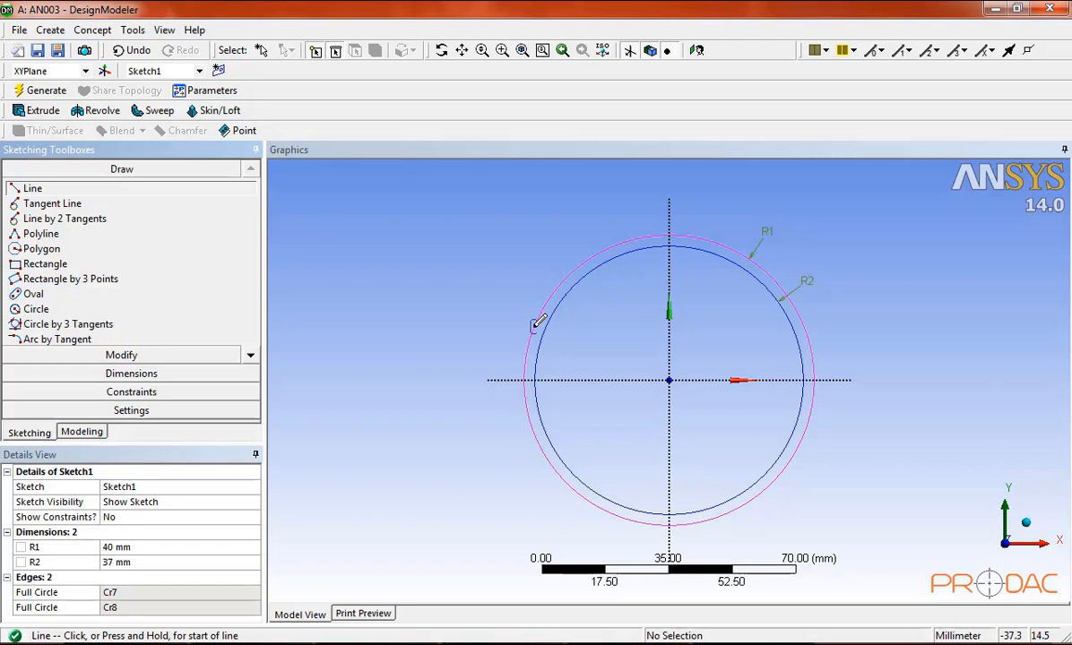
left_click(534, 326)
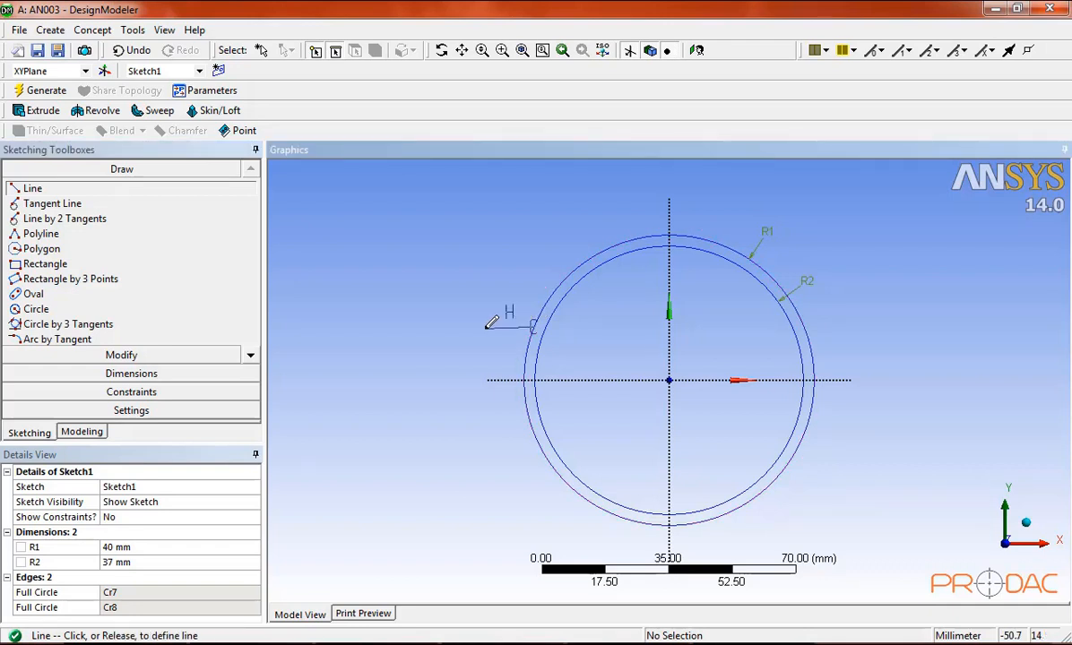
left_click(486, 326)
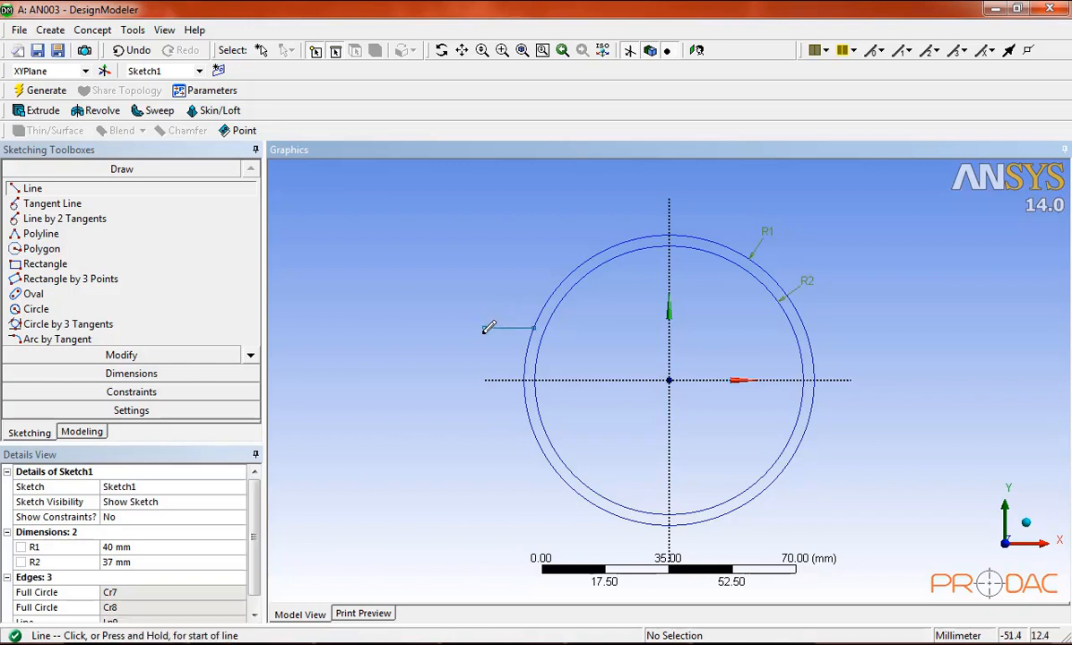
left_click(486, 328)
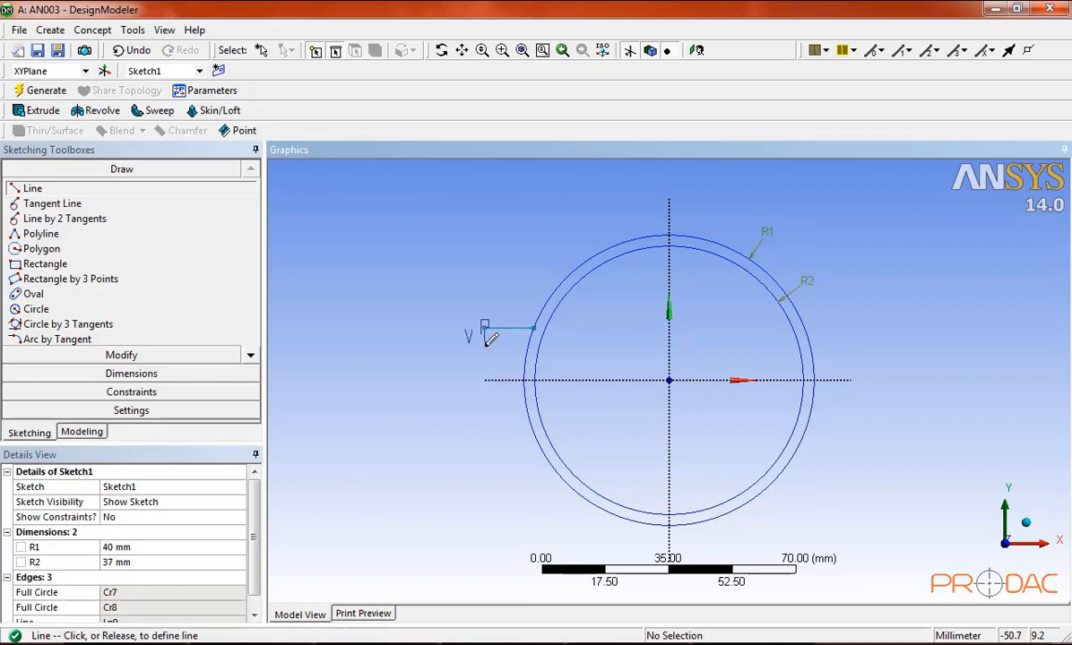
left_click(485, 342)
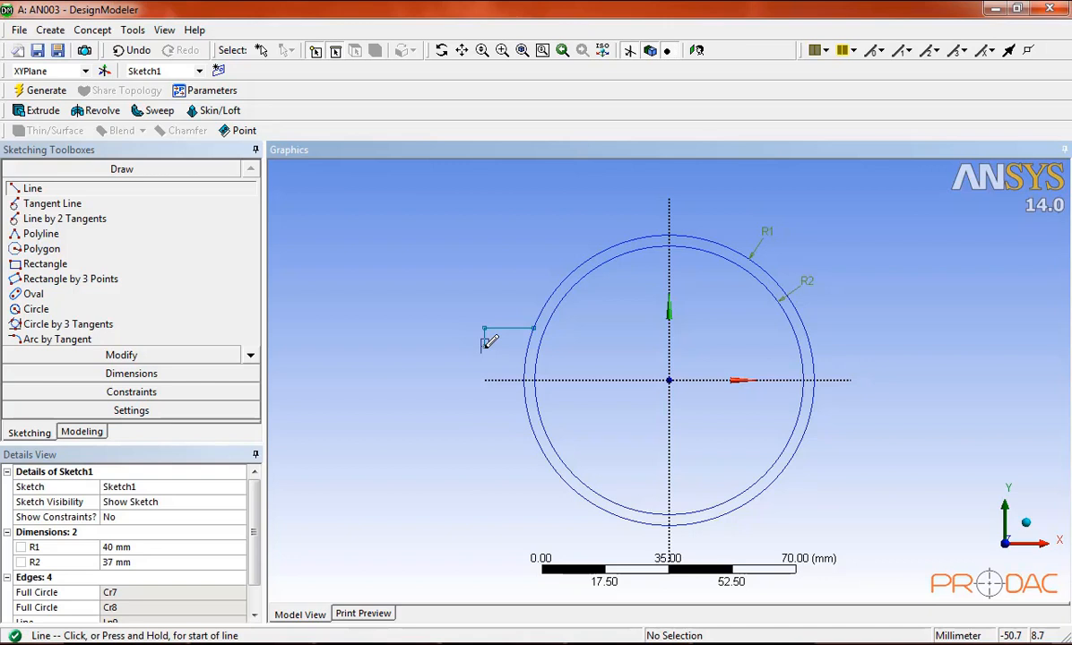
left_click(485, 342)
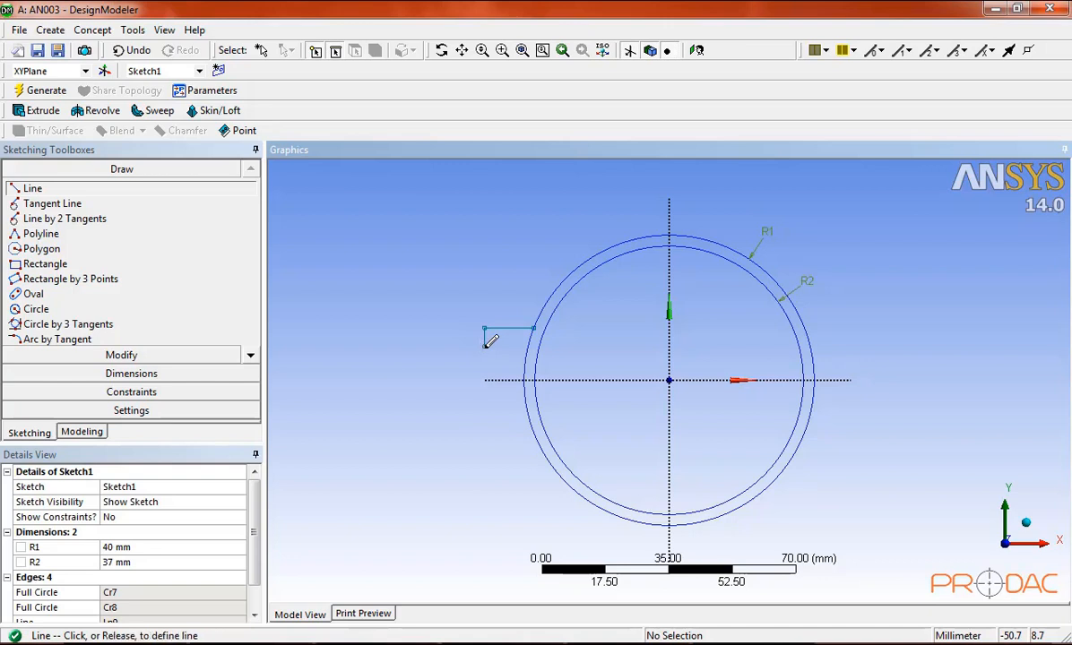
left_click(537, 346)
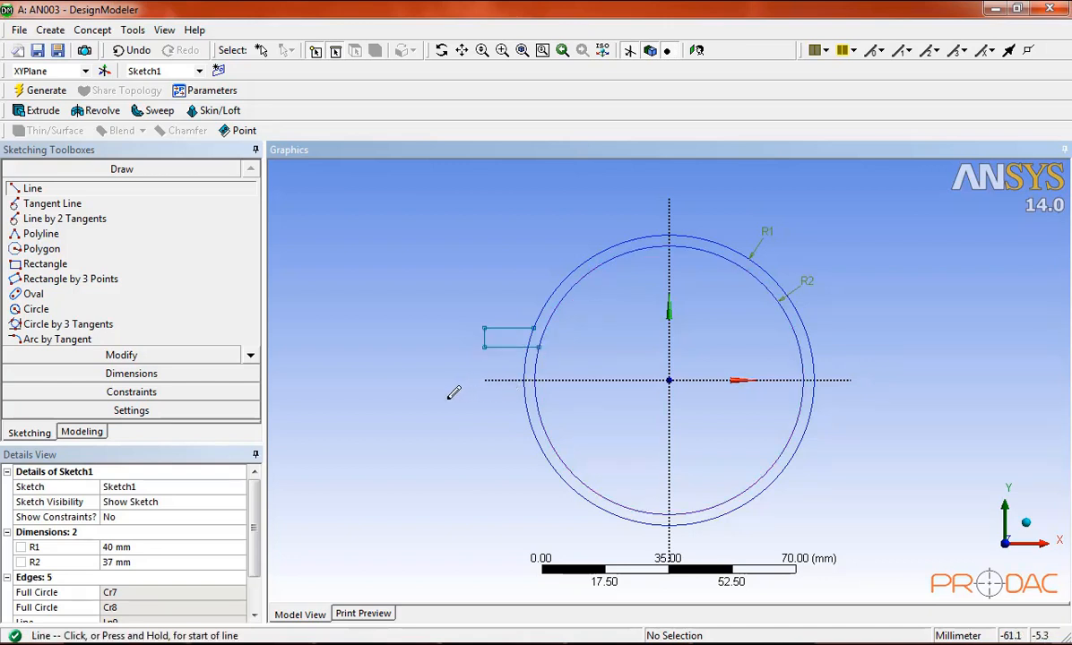
key("Escape")
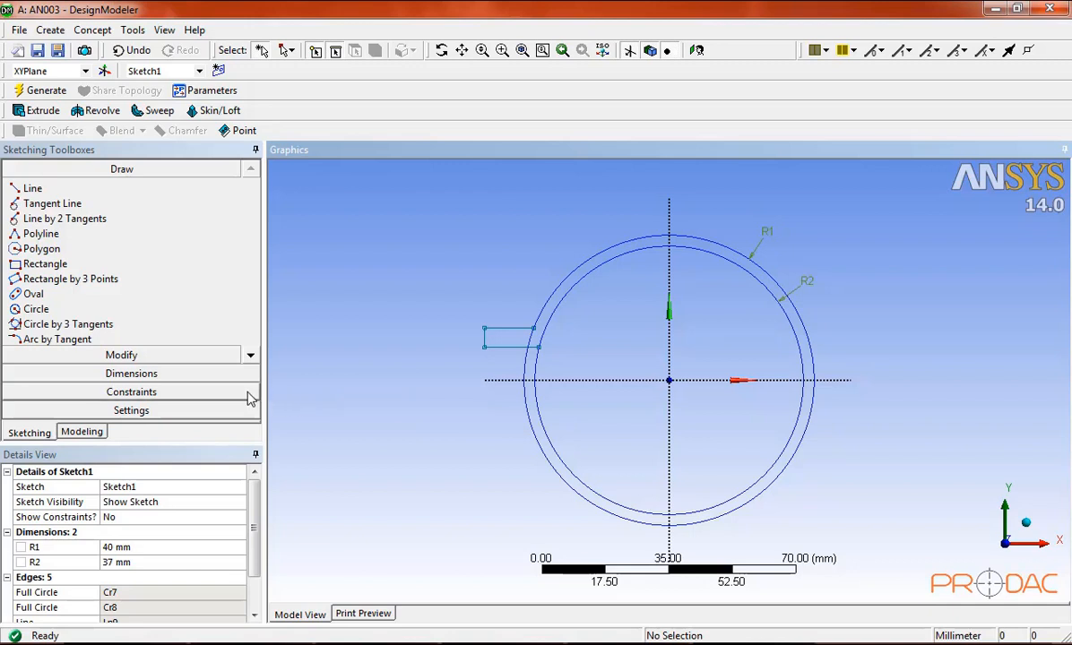
Replicate the tab's three lines, using the plane origin as the paste handle.
left_click(167, 358)
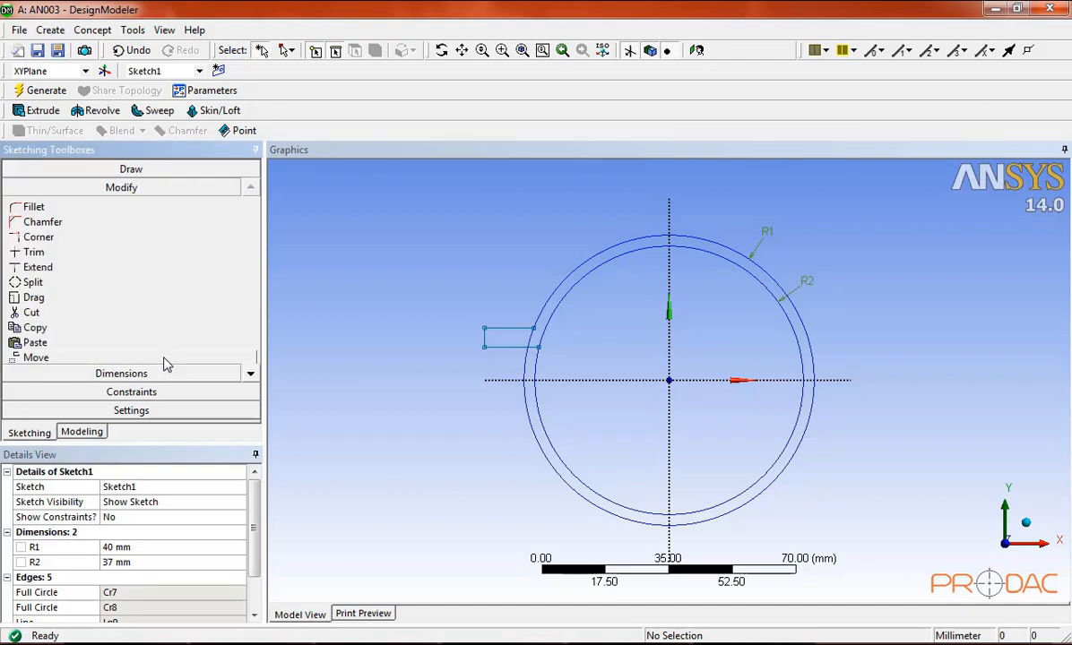
left_click(251, 374)
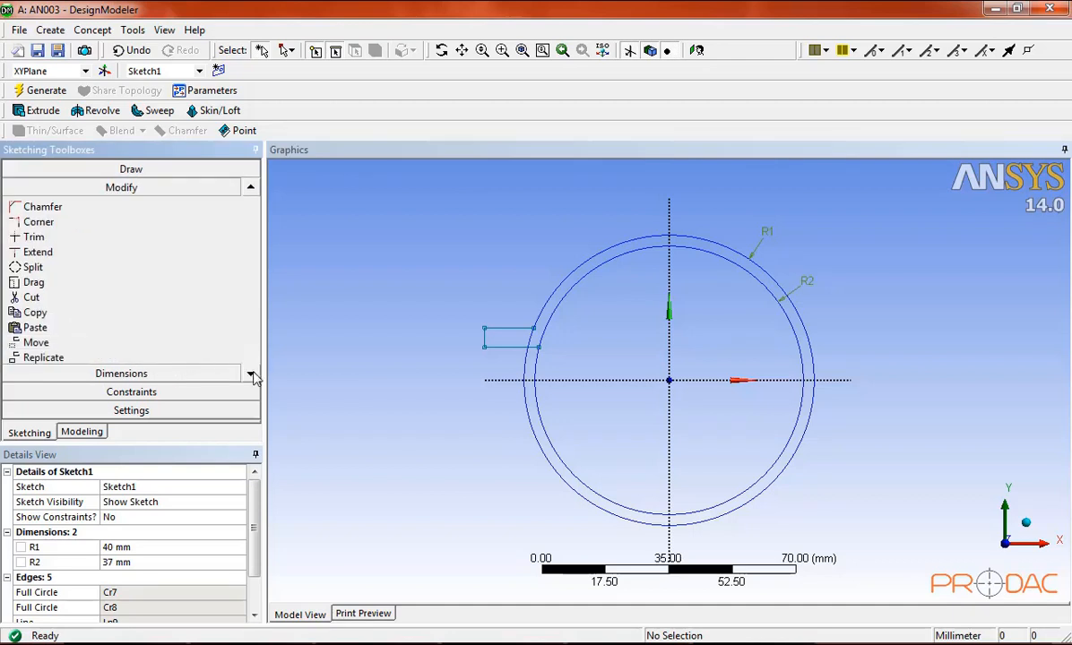
left_click(251, 375)
left_click(251, 375)
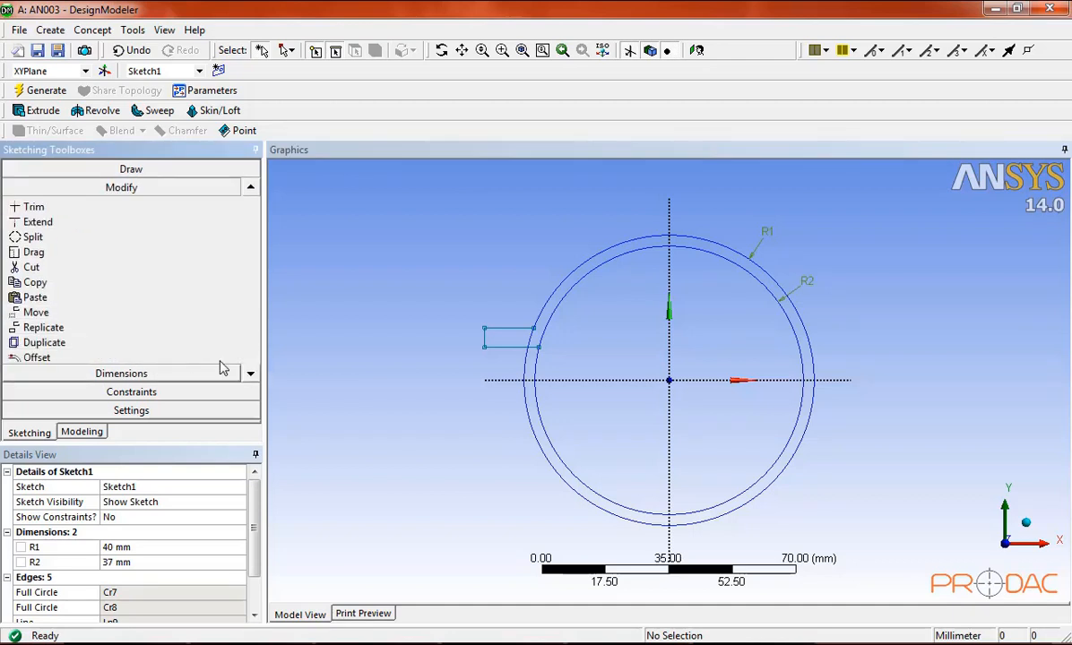
left_click(86, 334)
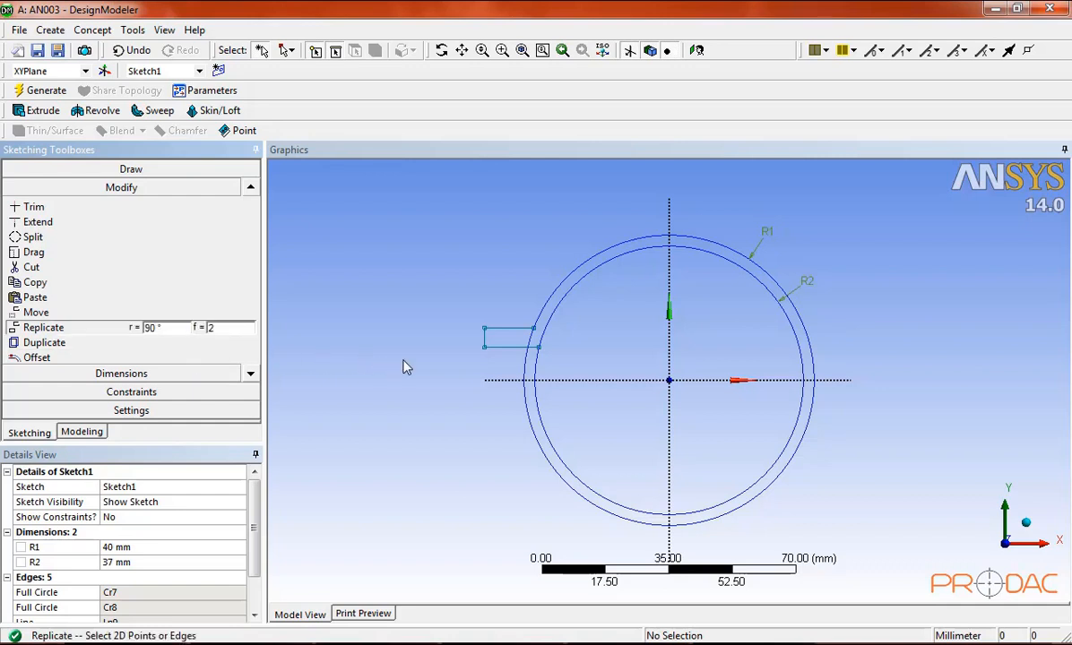
left_click(497, 348)
left_click(486, 339, "ctrl")
left_click(504, 330, "ctrl")
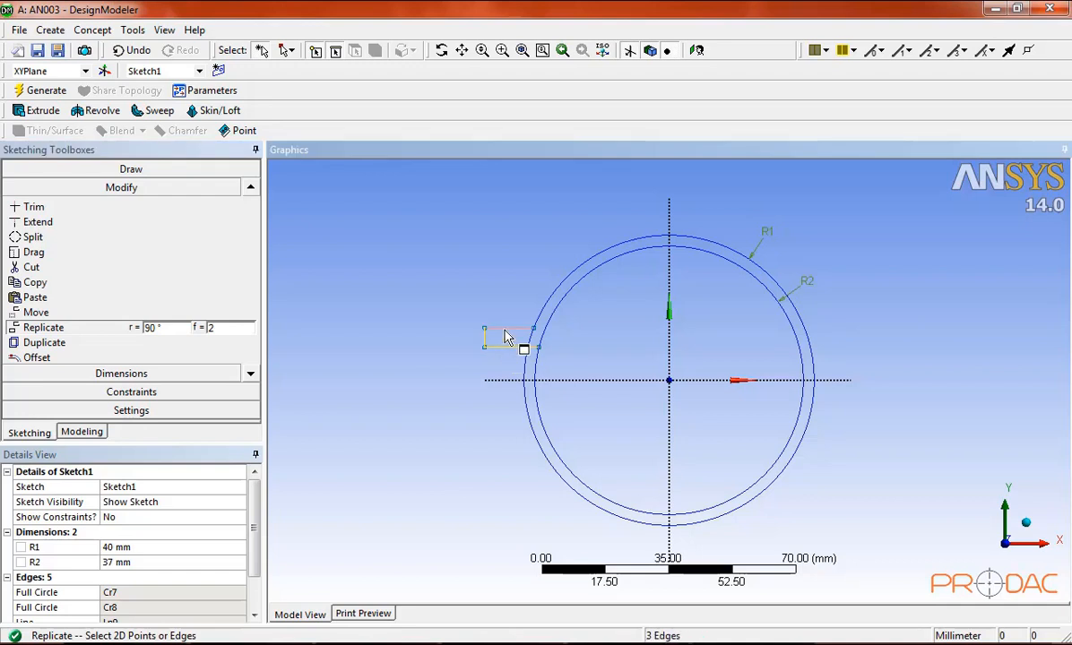
right_click(401, 341)
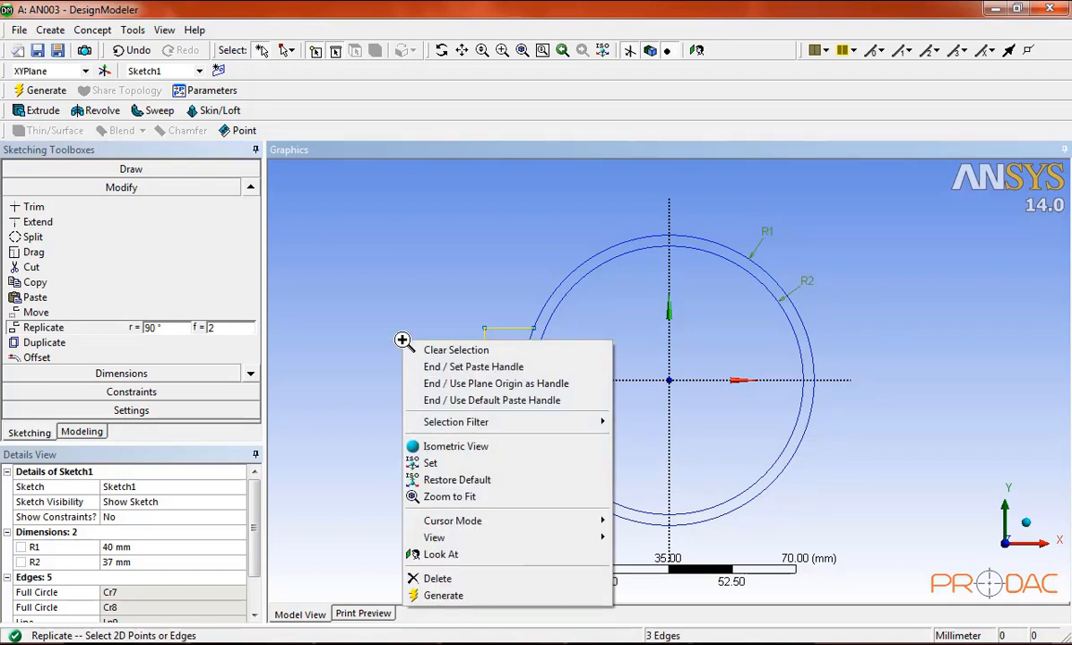
left_click(490, 385)
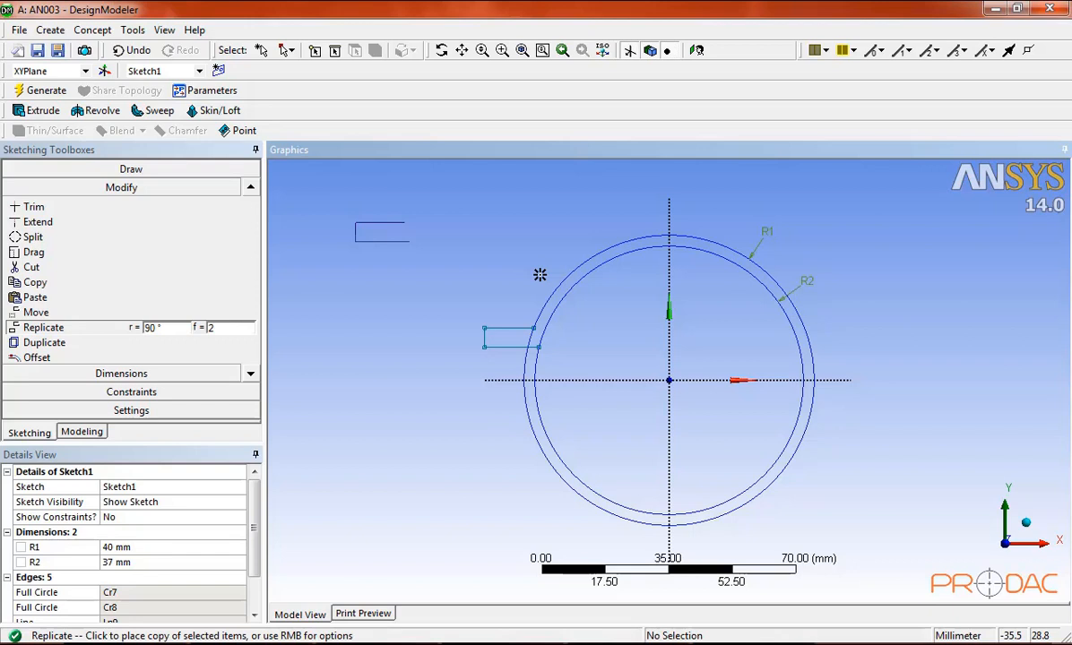
Flip the copied tab vertically and place it at the origin as a mirrored tab below the X axis.
right_click(540, 275)
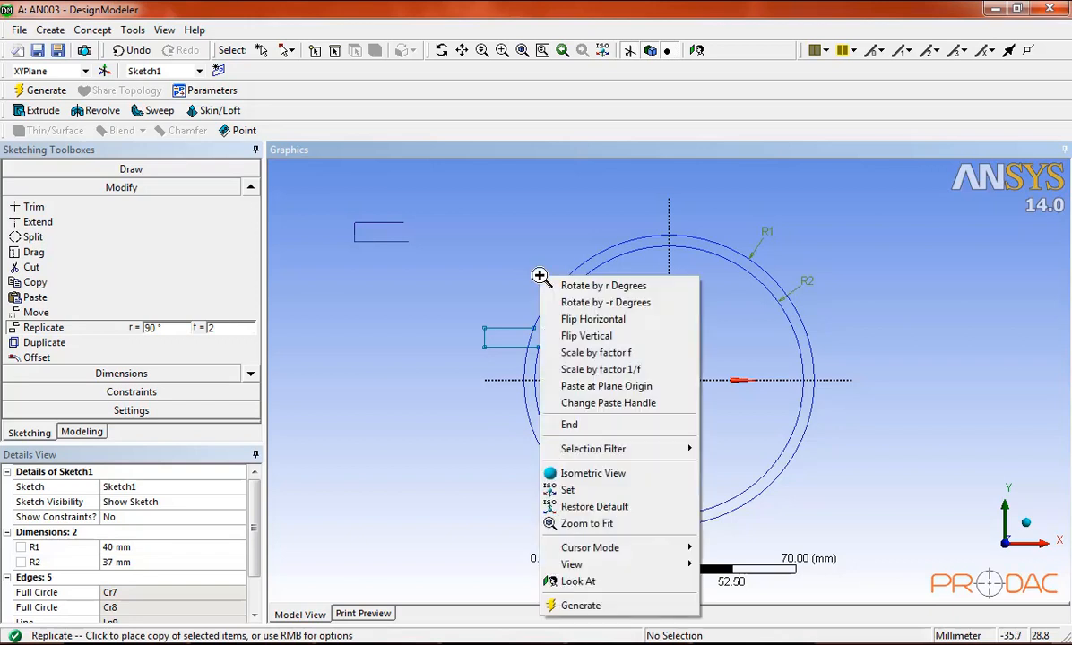
left_click(565, 337)
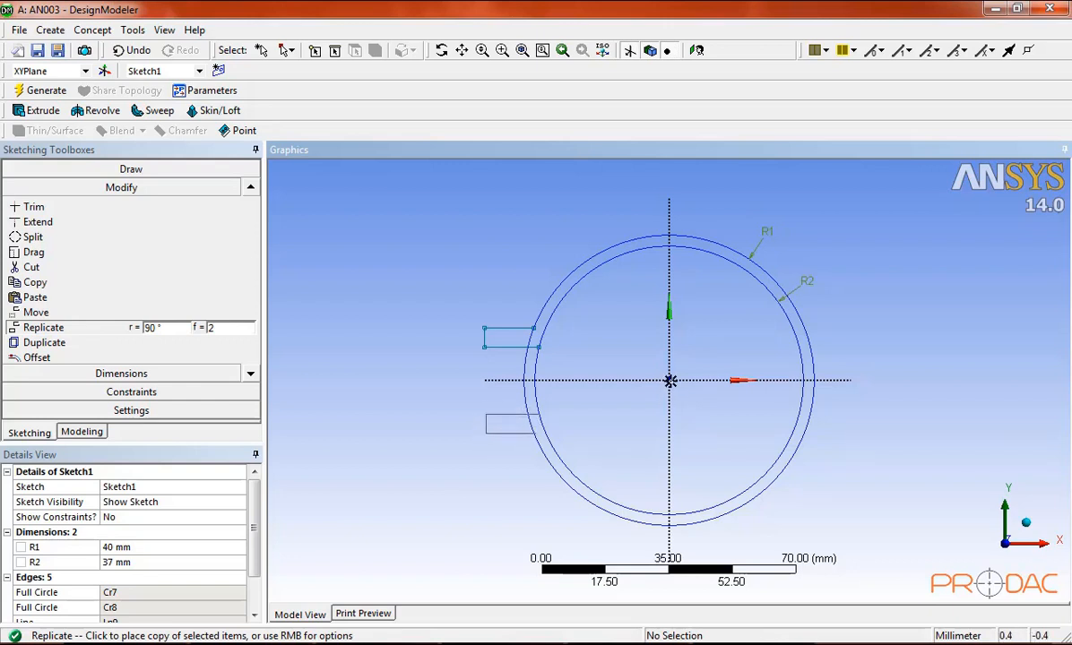
left_click(668, 382)
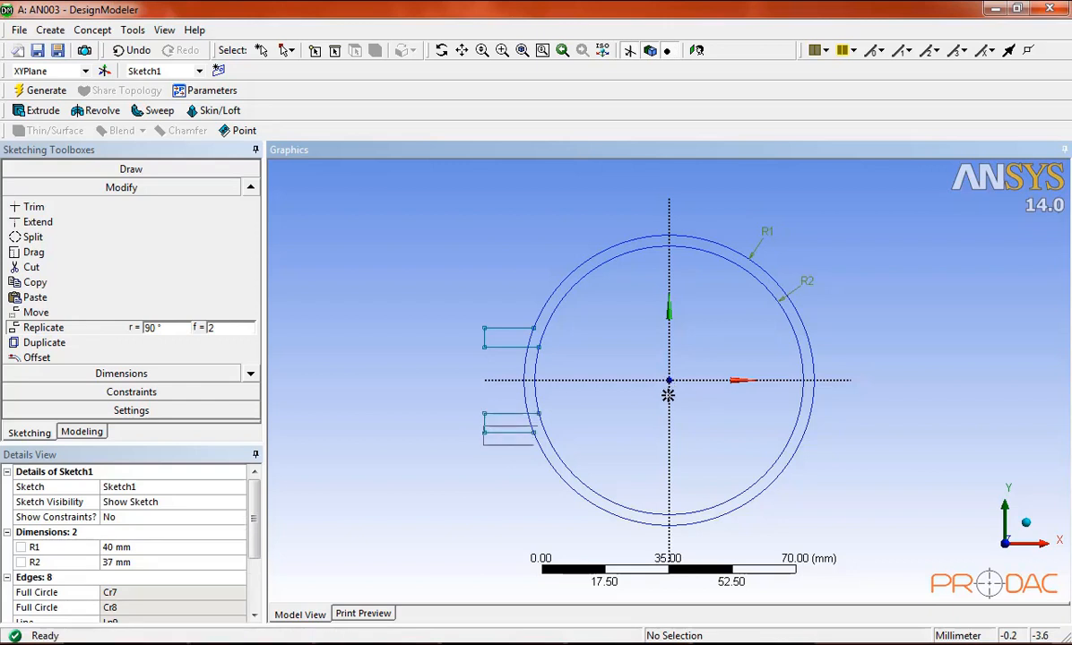
right_click(628, 434)
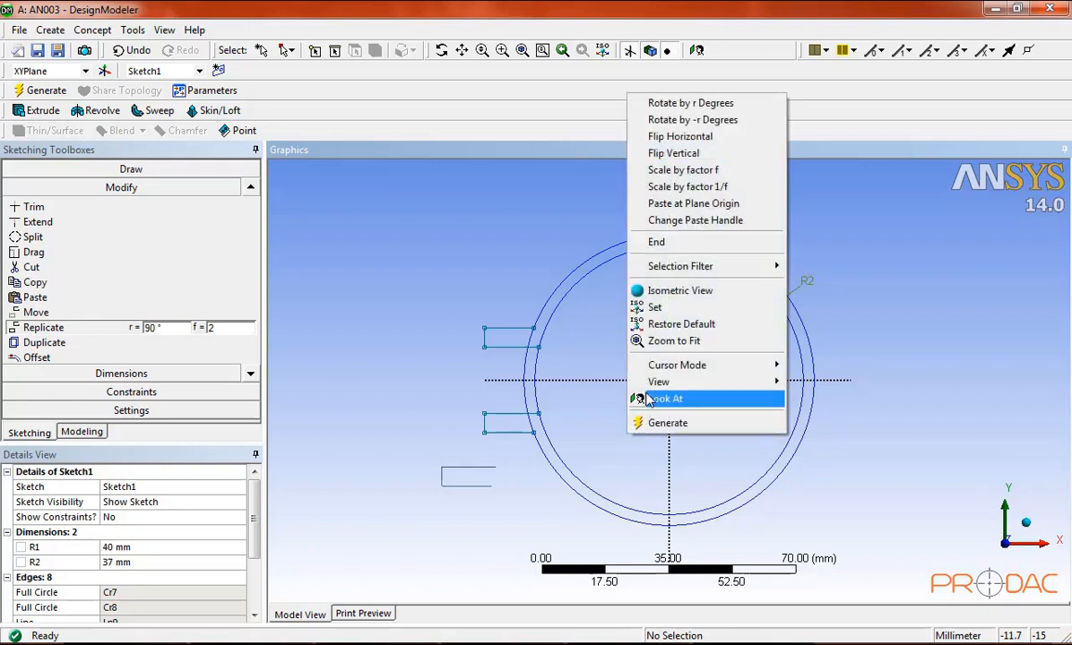
left_click(676, 243)
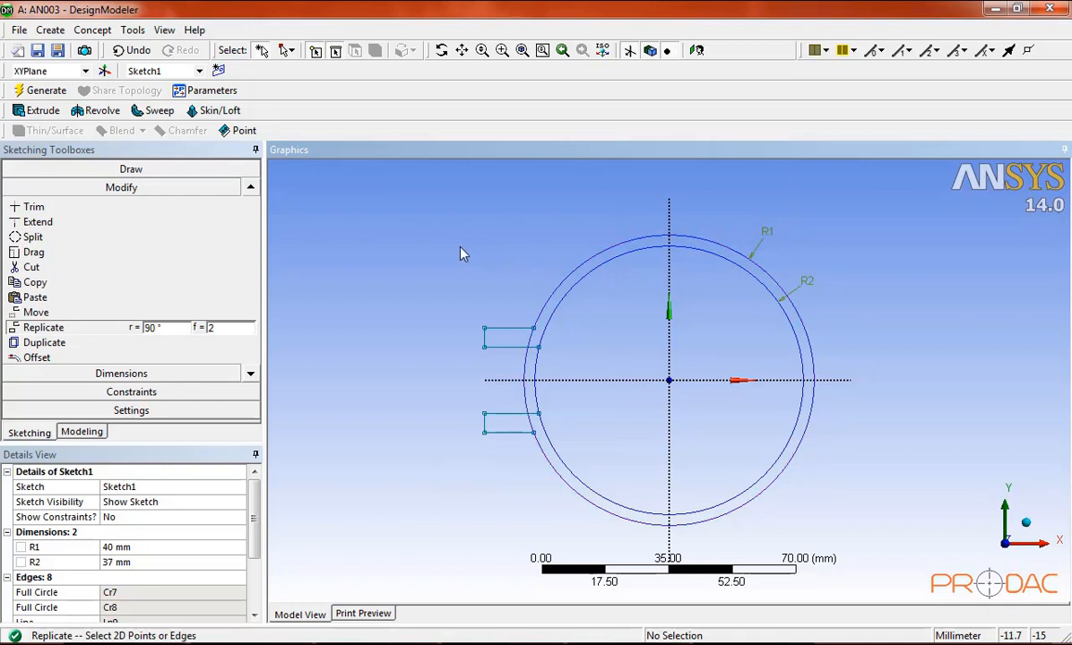
key("Escape")
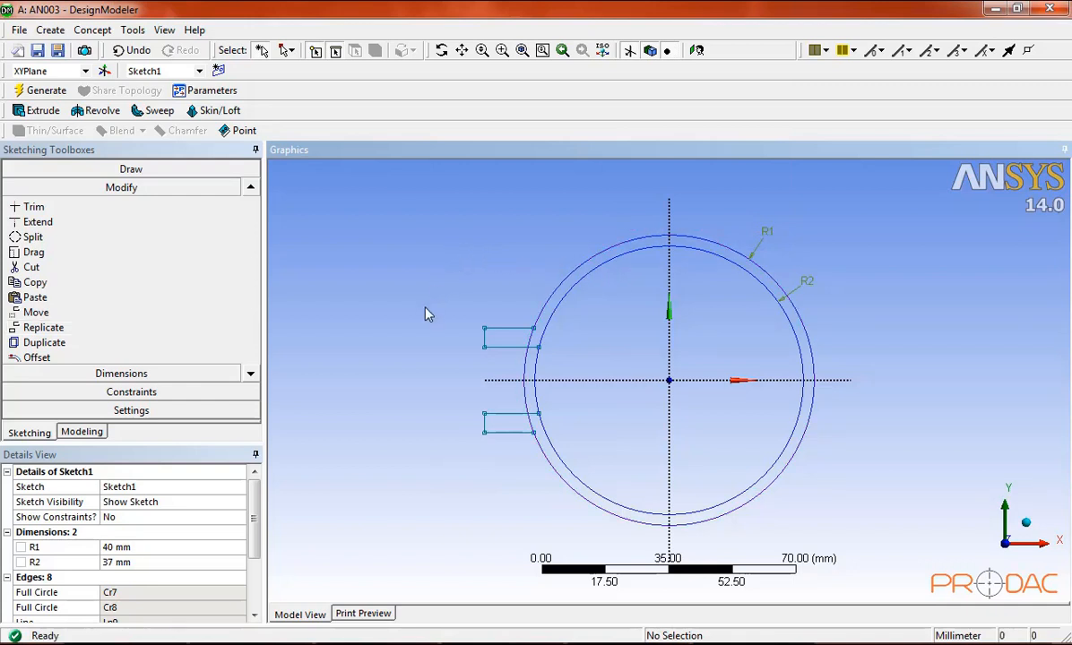
Add a Length/Distance dimension to the height of the upper tab's end.
left_click(167, 374)
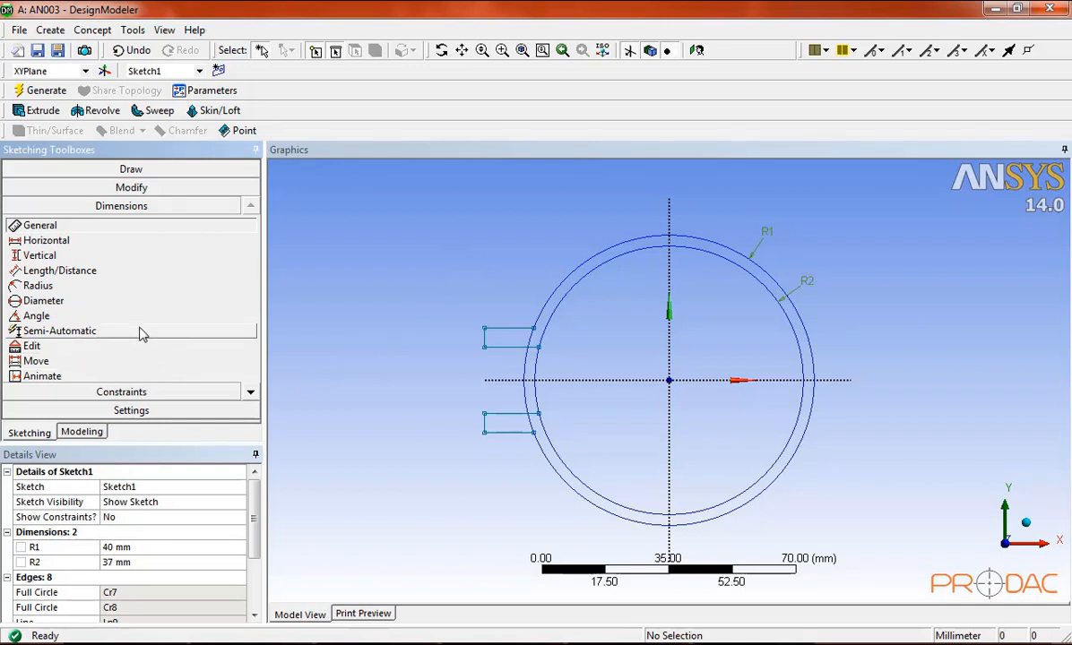
left_click(112, 273)
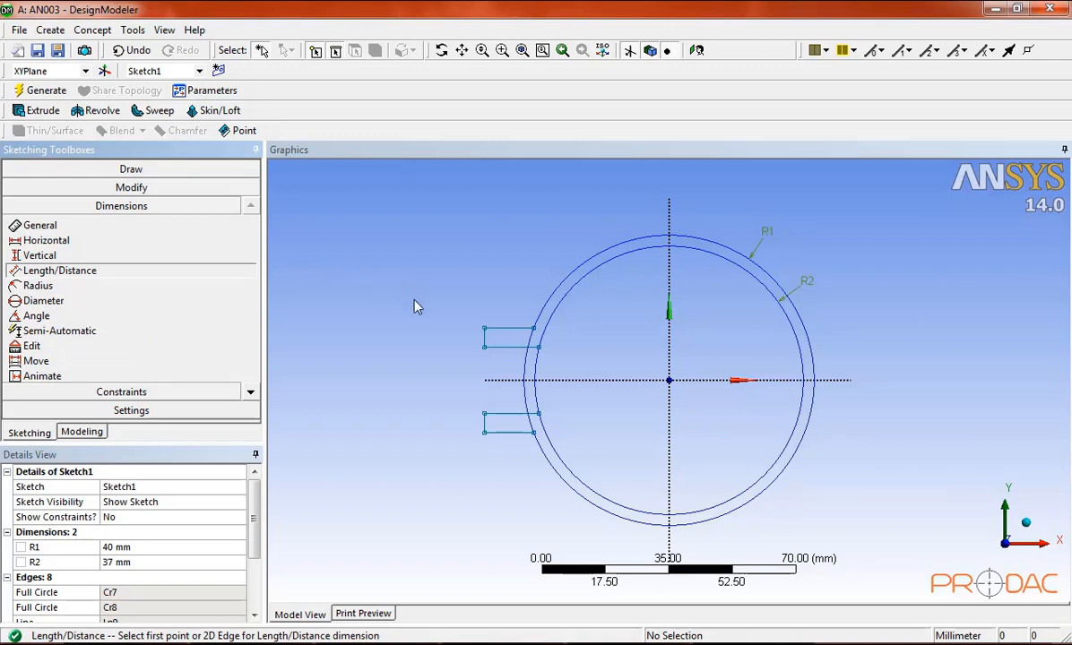
left_click(485, 347)
left_click(485, 329)
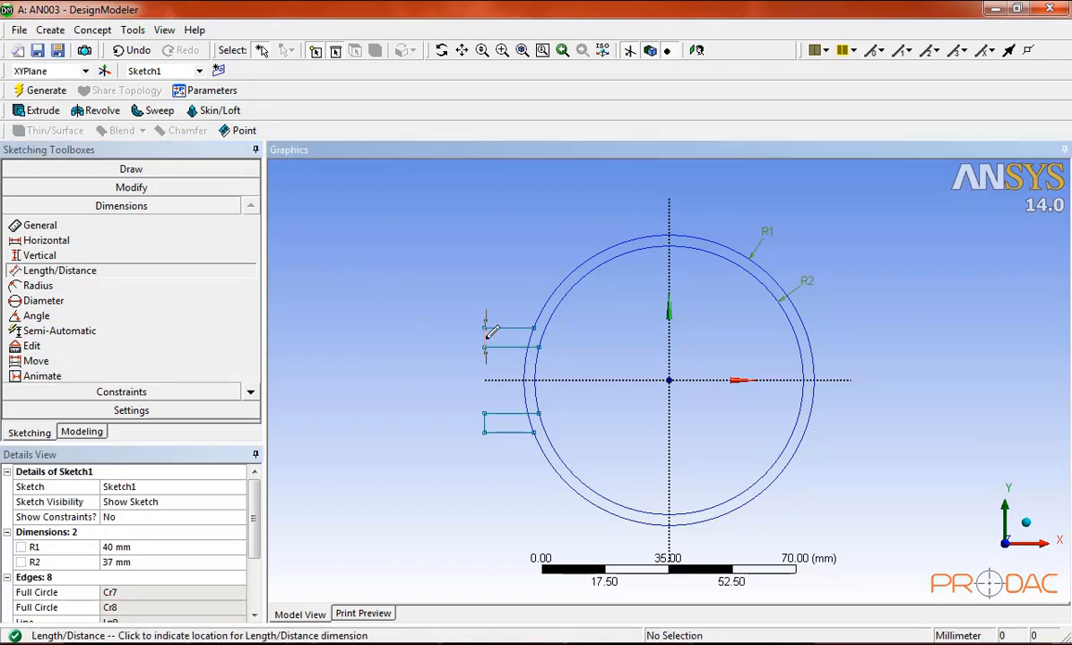
left_click(434, 305)
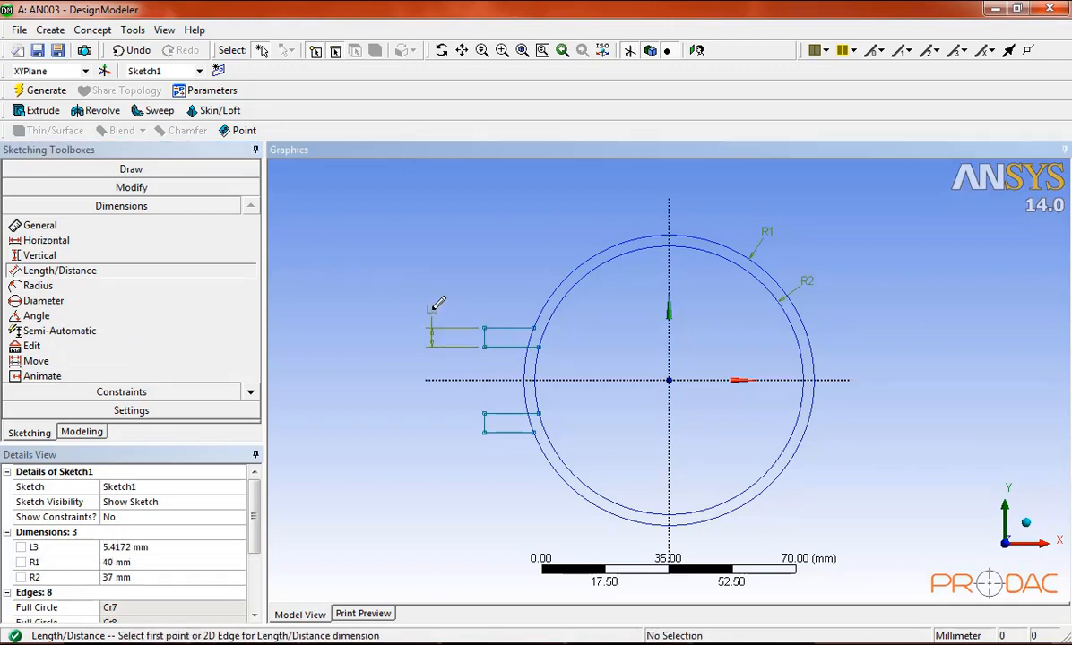
Add distance dimensions between the two tabs' outer horizontal edges and from the lower tab's vertical end to the Y axis.
left_click(498, 329)
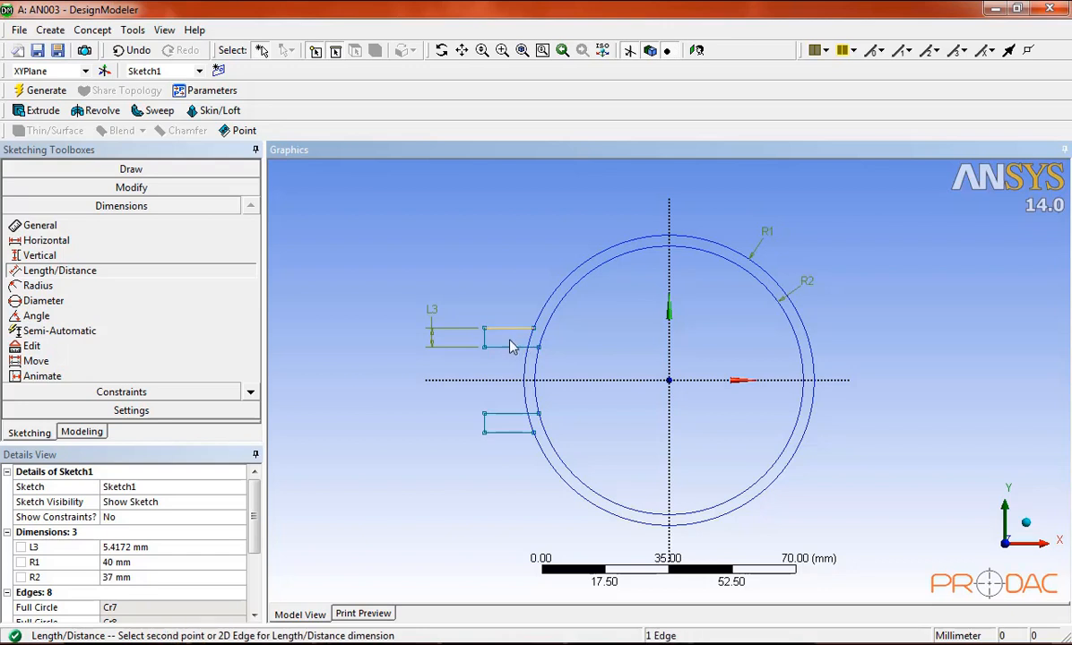
left_click(491, 431)
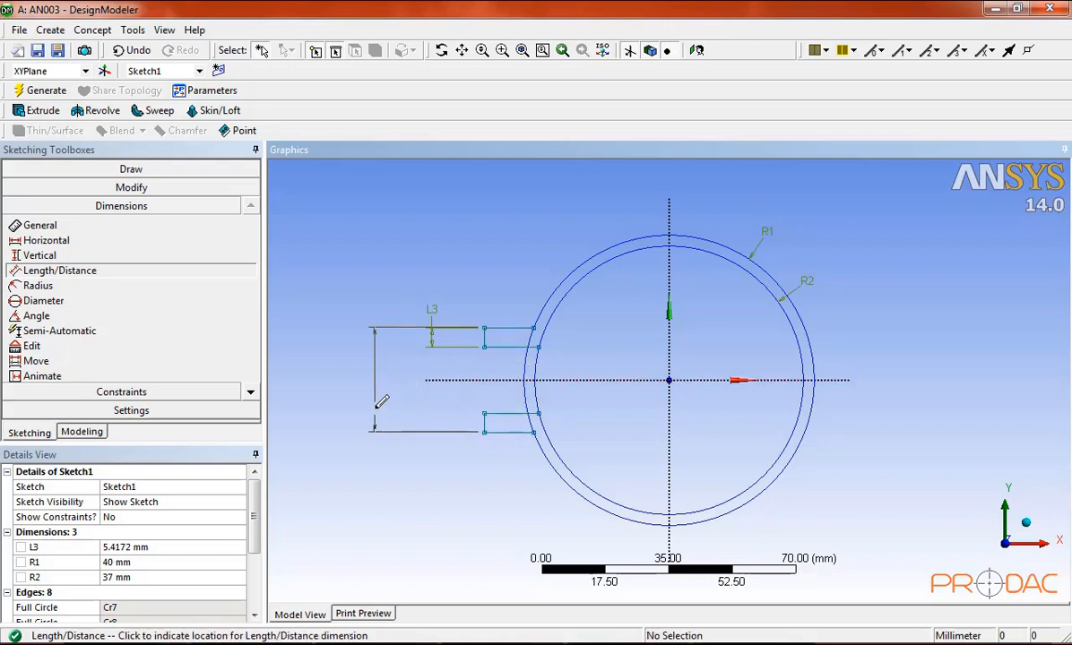
left_click(363, 382)
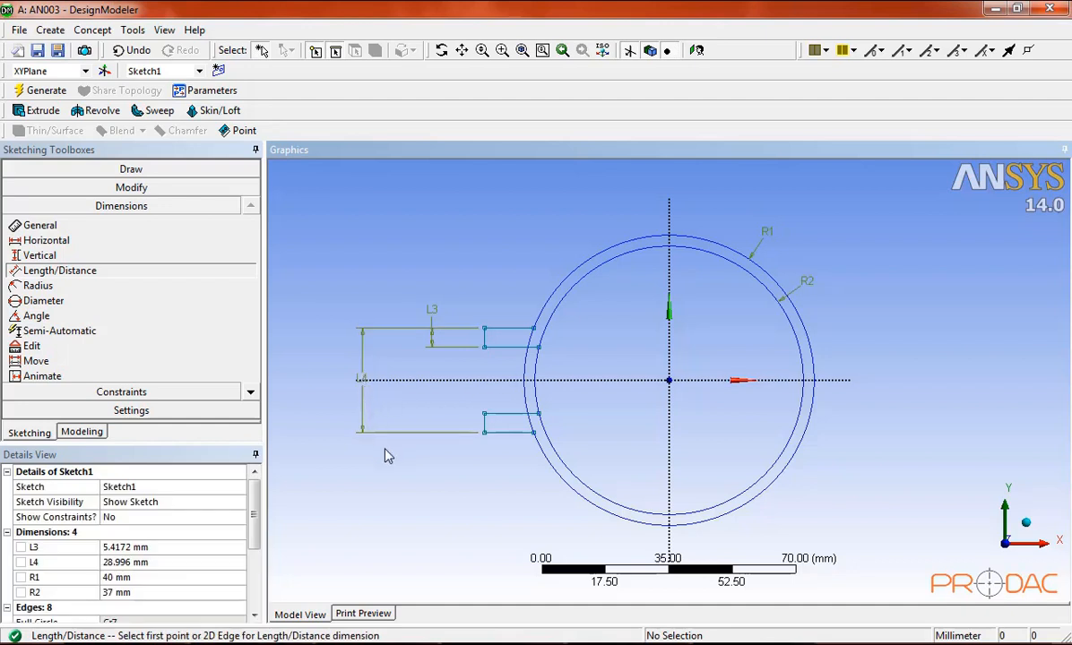
left_click(483, 429)
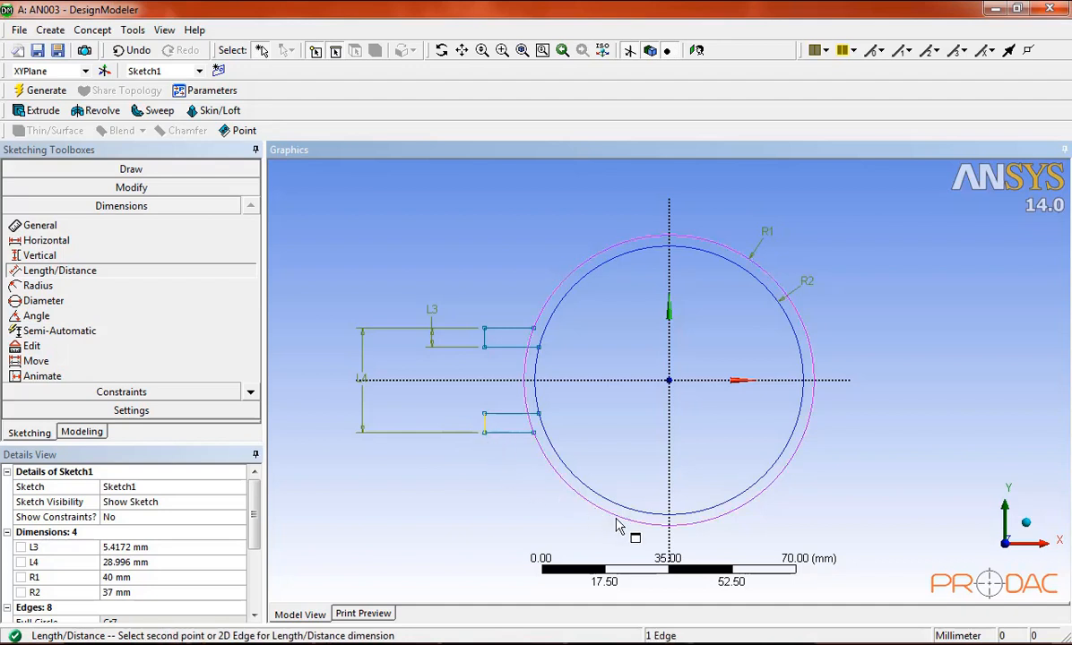
left_click(668, 544)
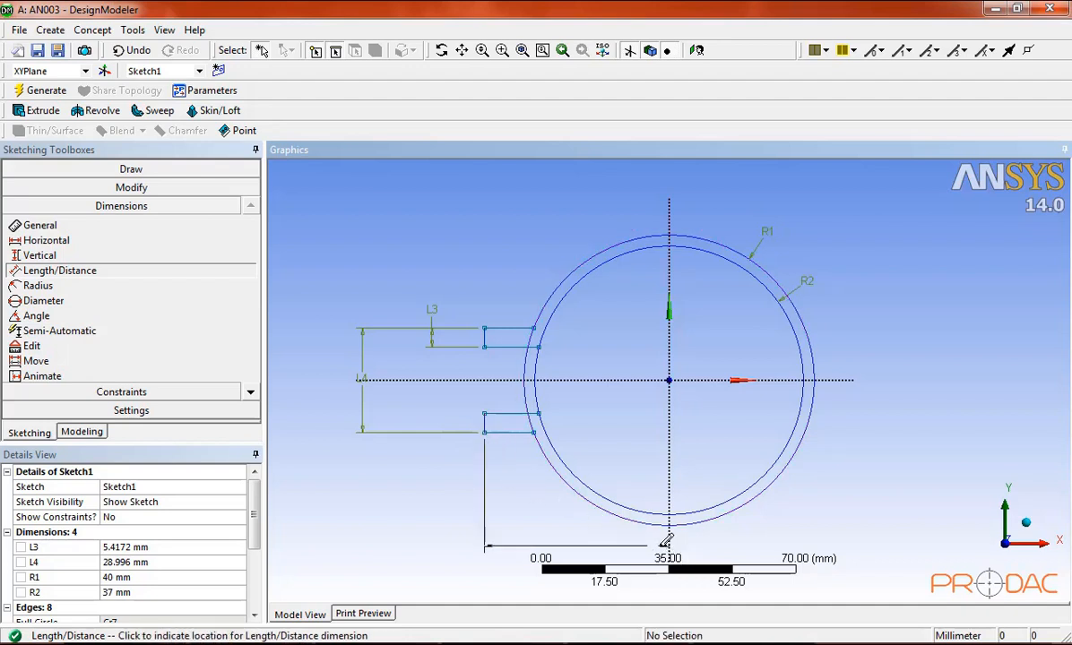
left_click(573, 546)
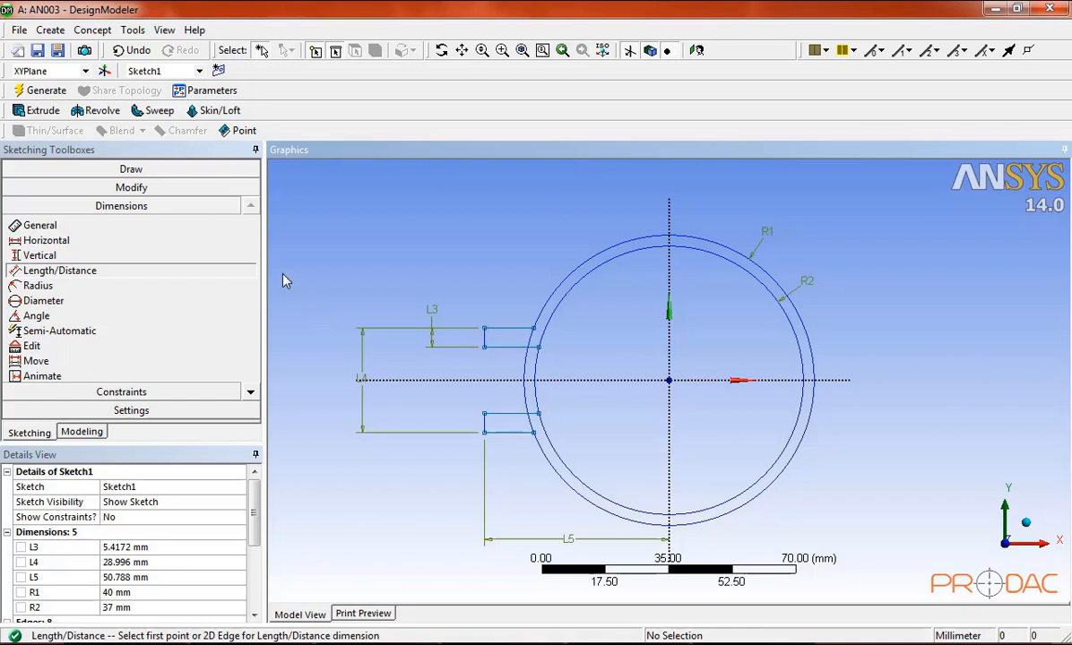
Trim away the inner and outer circle arcs between the two tabs to open the ring.
left_click(196, 191)
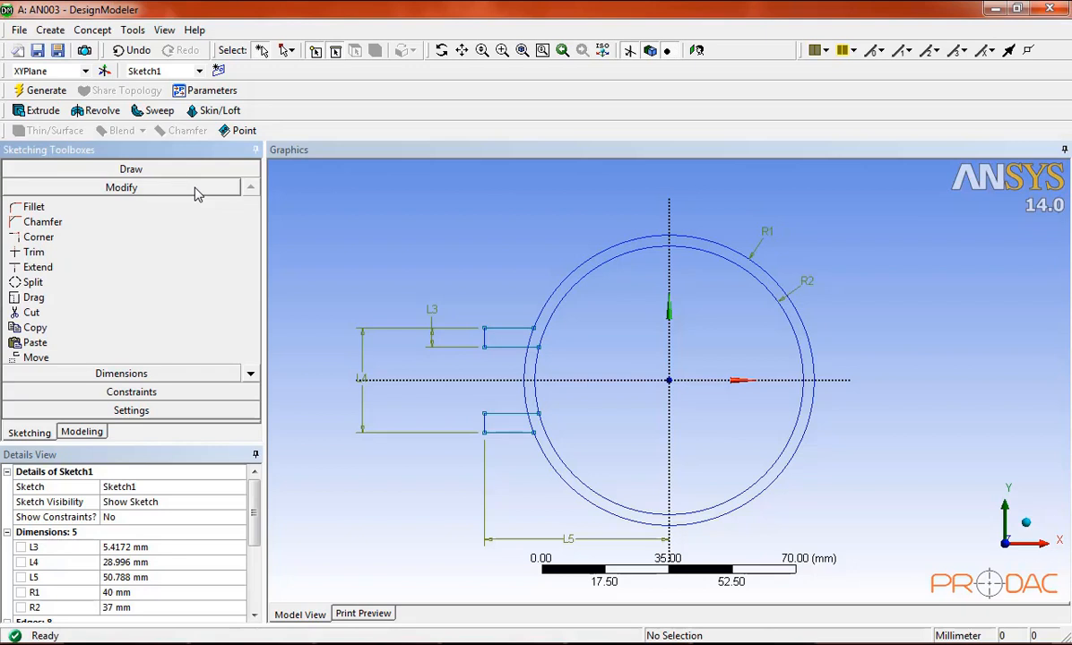
left_click(117, 255)
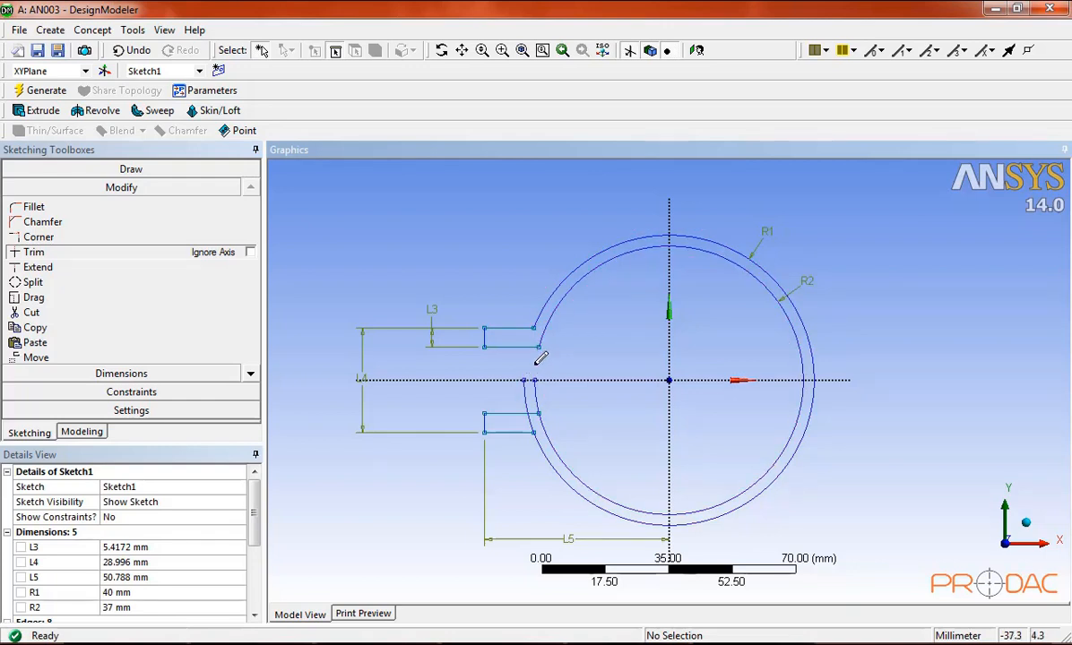
left_click(534, 391)
left_click(535, 392)
left_click(530, 424)
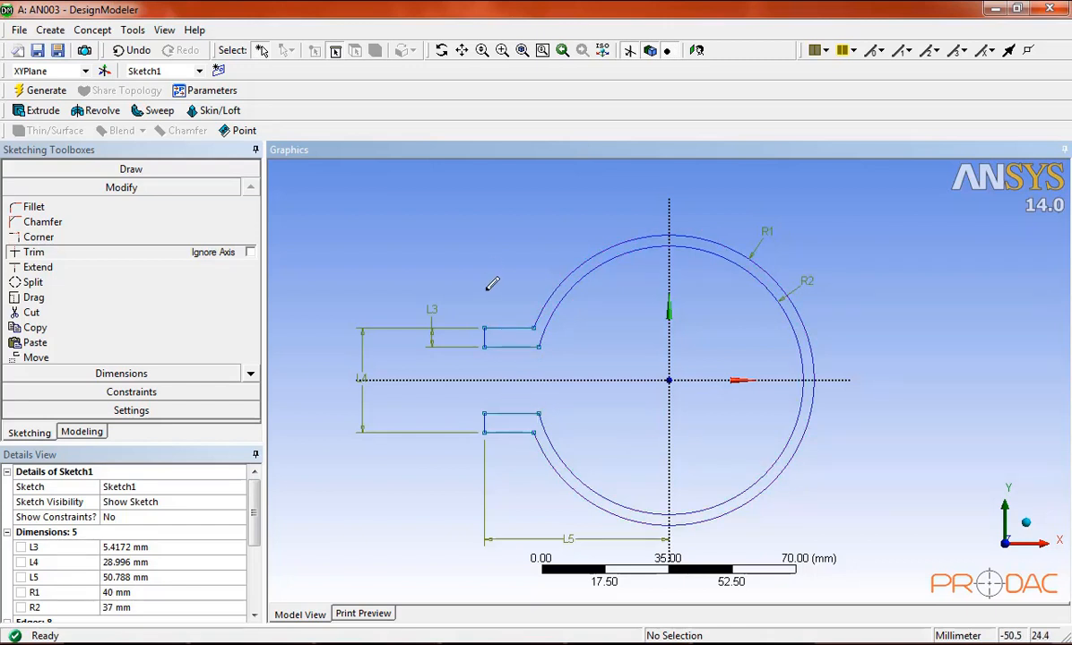
key("Escape")
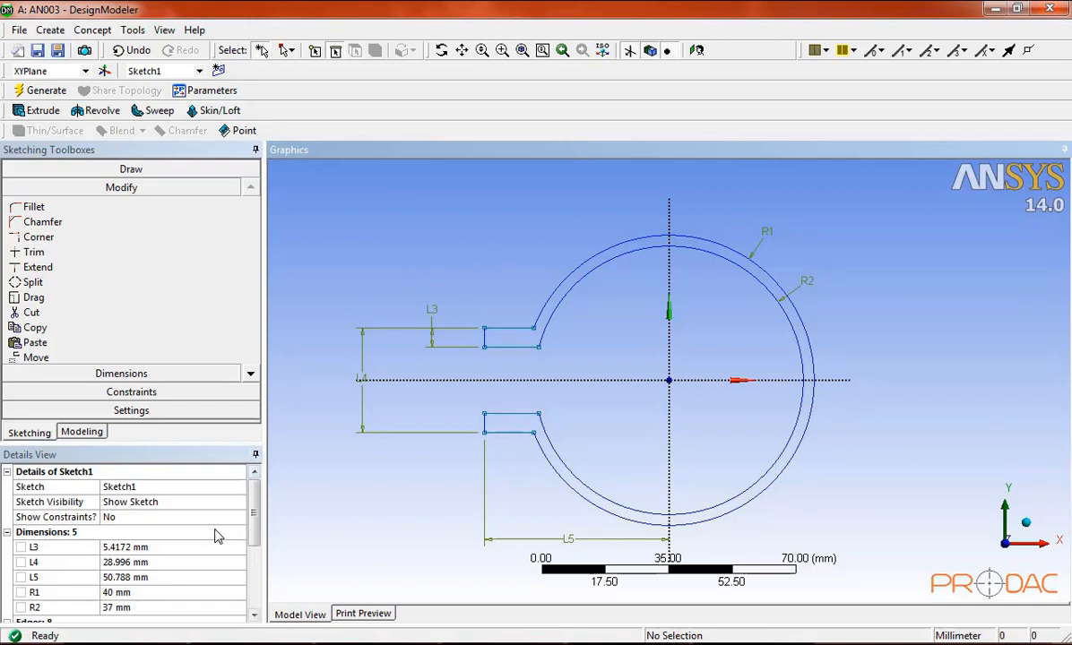
Set the upper tab's end height dimension L3 to 3 mm.
left_click(173, 547)
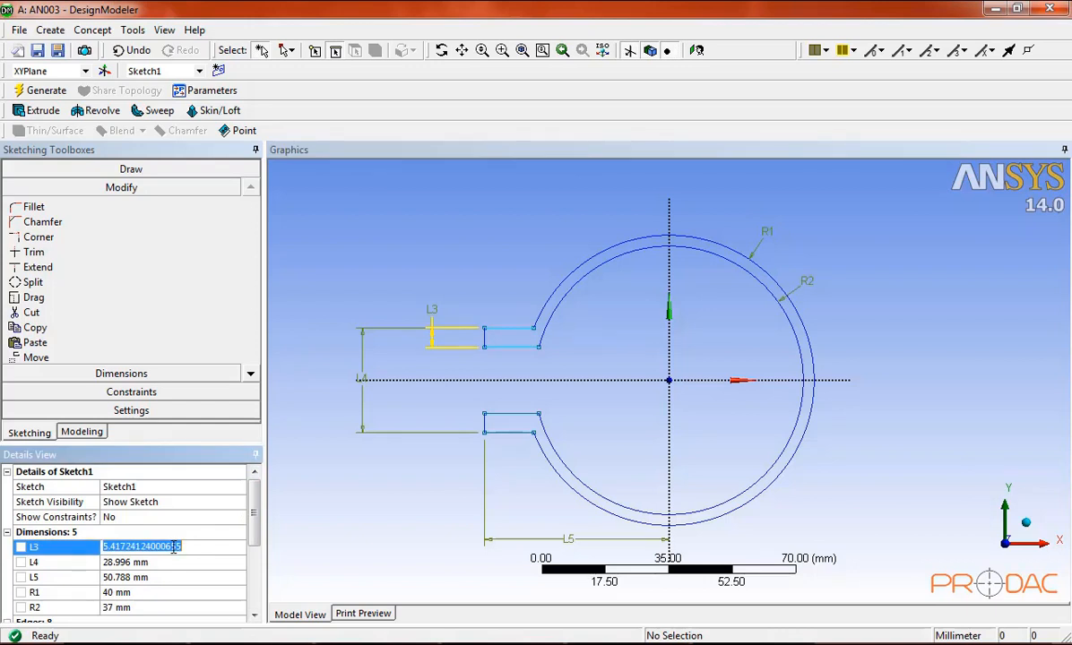
type("3")
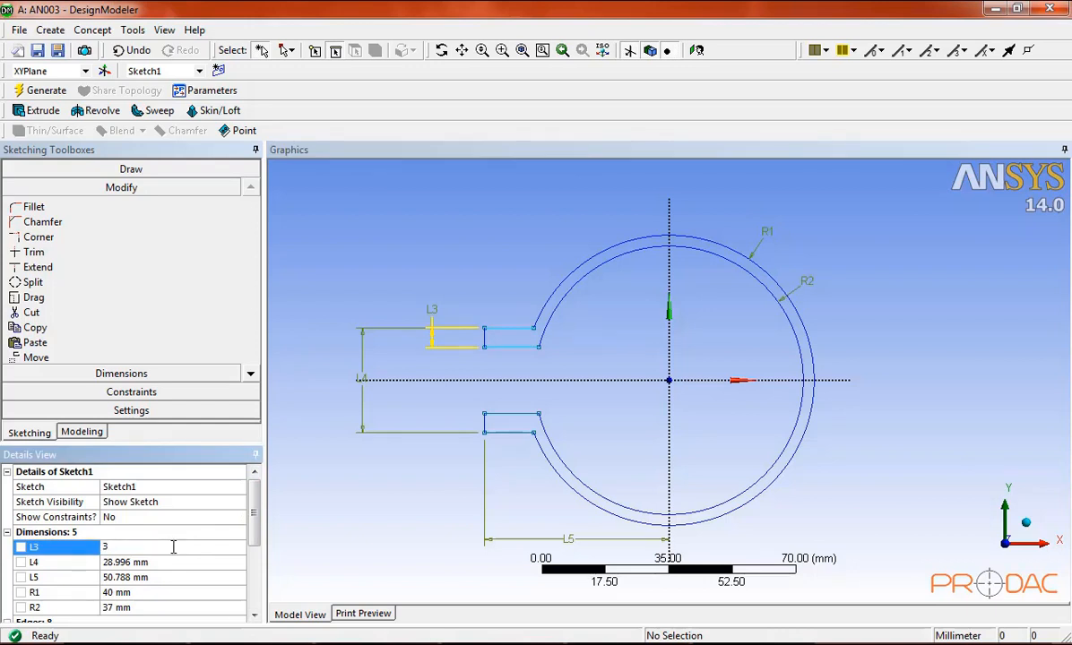
key("Return")
key("Down")
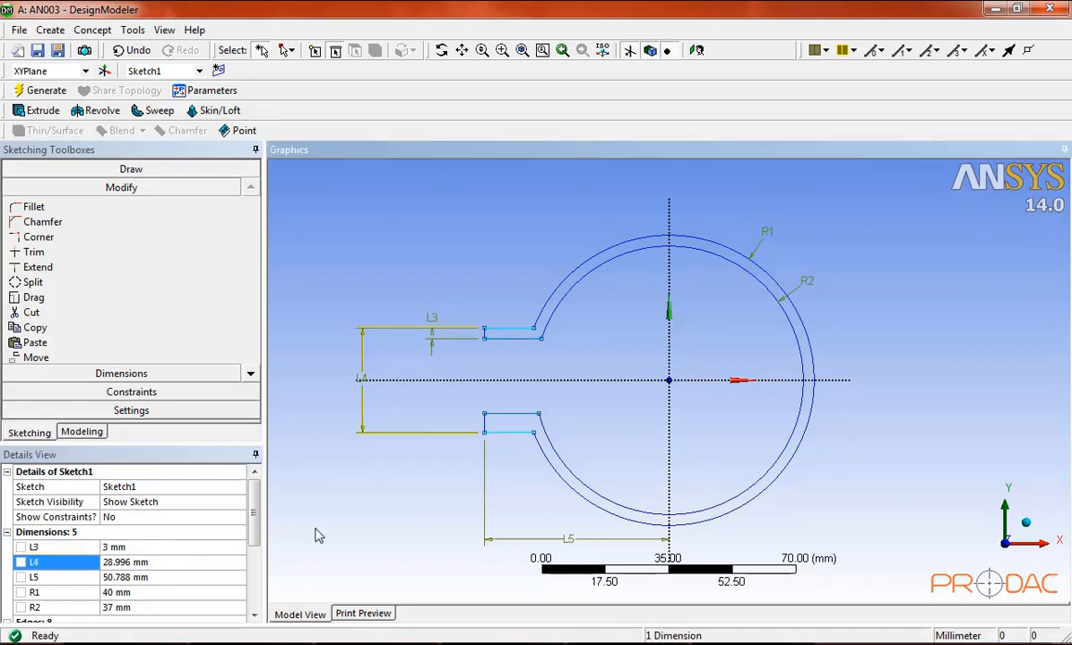
Apply an Equal Length constraint between the vertical end lines of the upper and lower tabs.
left_click(234, 392)
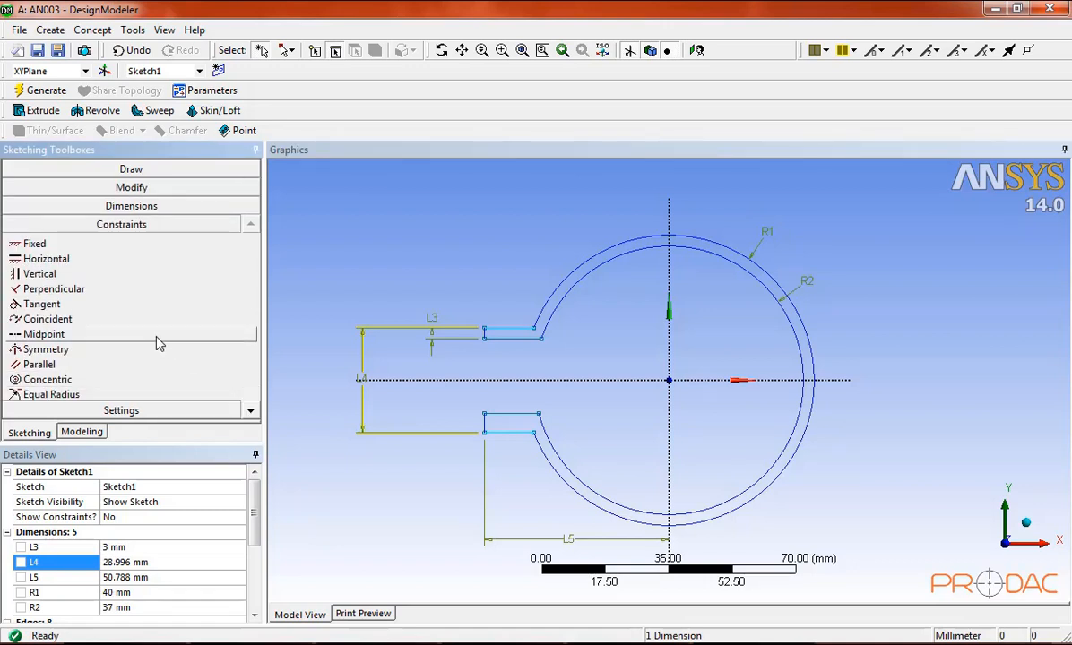
left_click(251, 412)
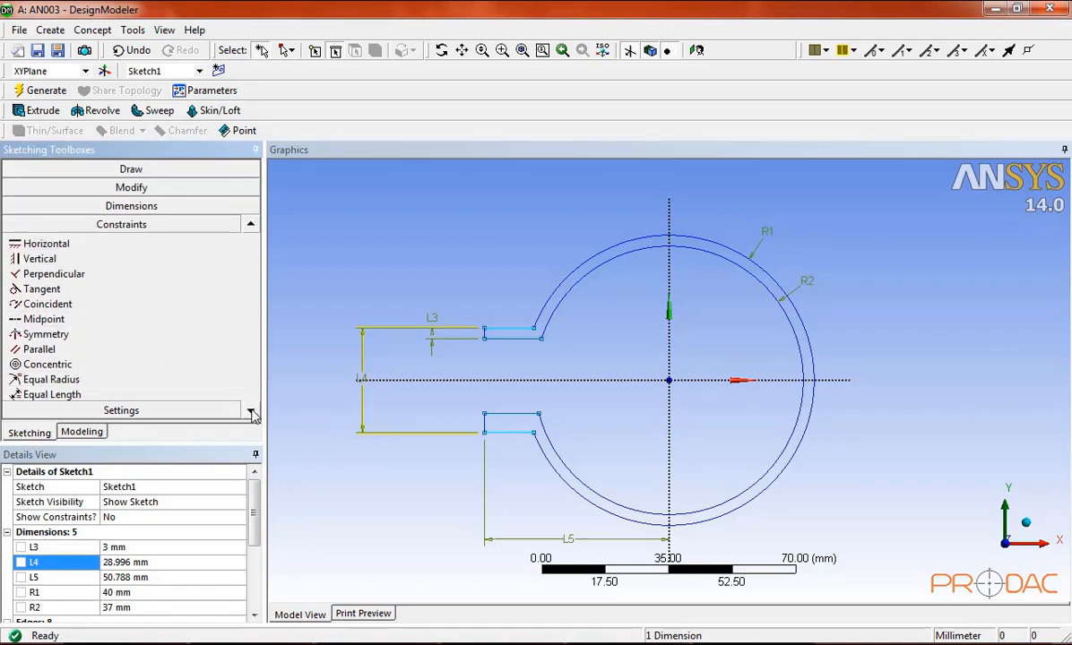
left_click(250, 412)
left_click(252, 413)
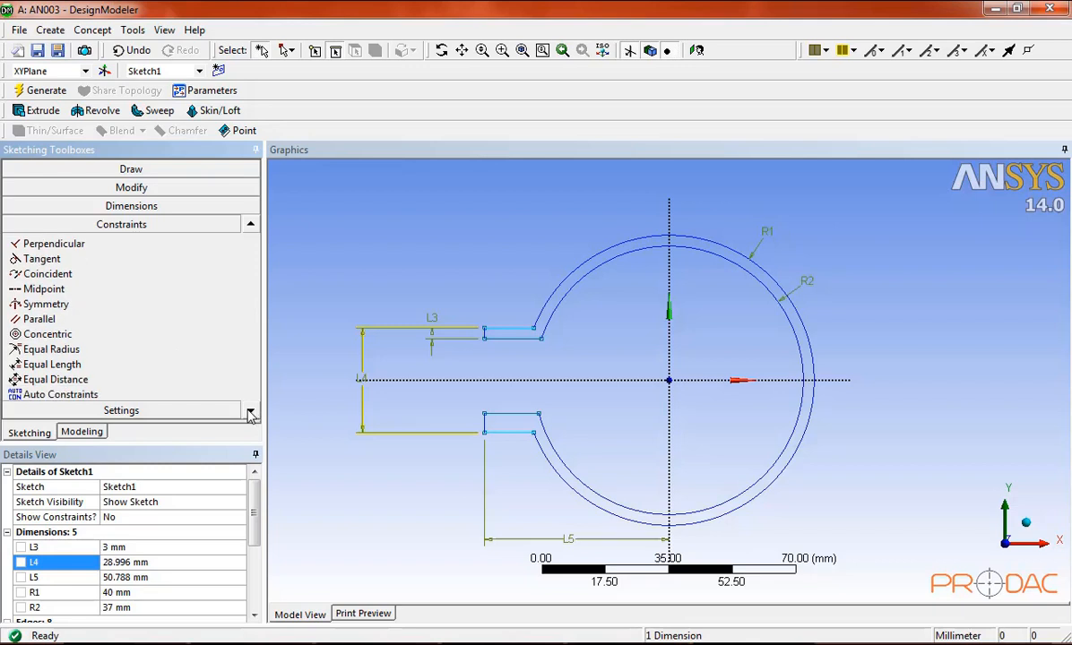
left_click(76, 365)
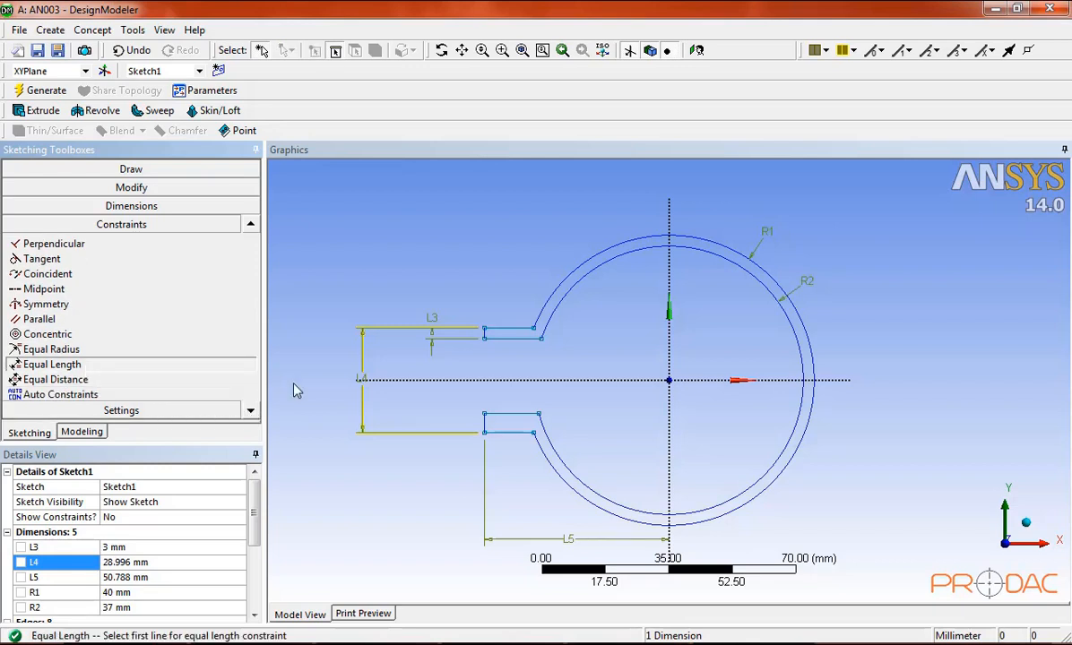
left_click(489, 338)
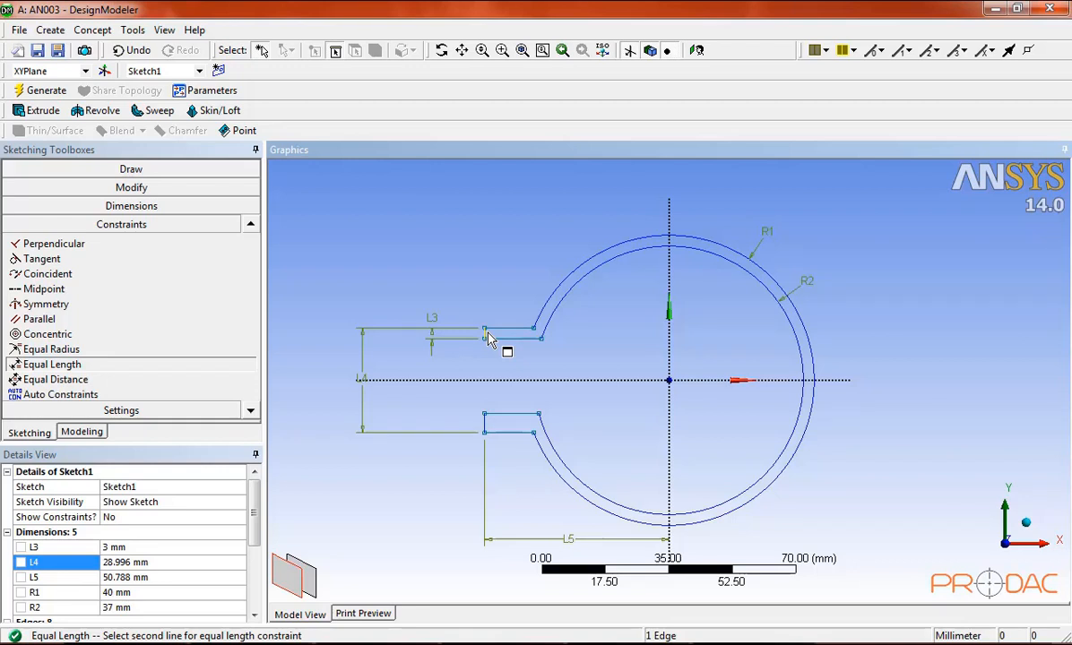
left_click(485, 422)
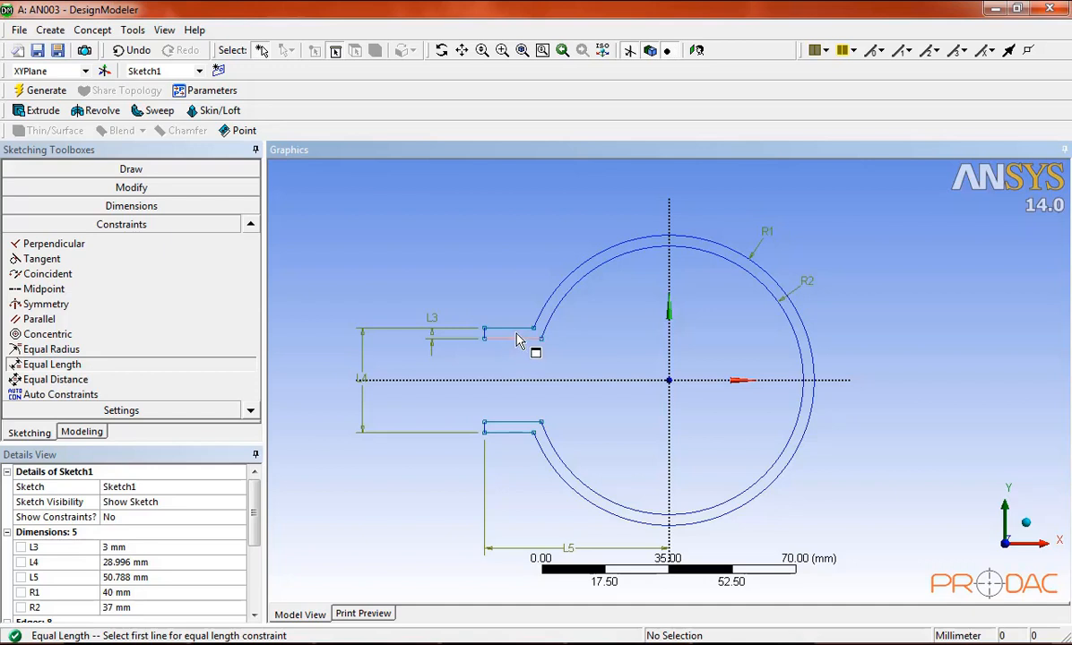
Make the two tabs' outer horizontal edges equal in length, and likewise their inner horizontal edges.
left_click(502, 329)
left_click(526, 434)
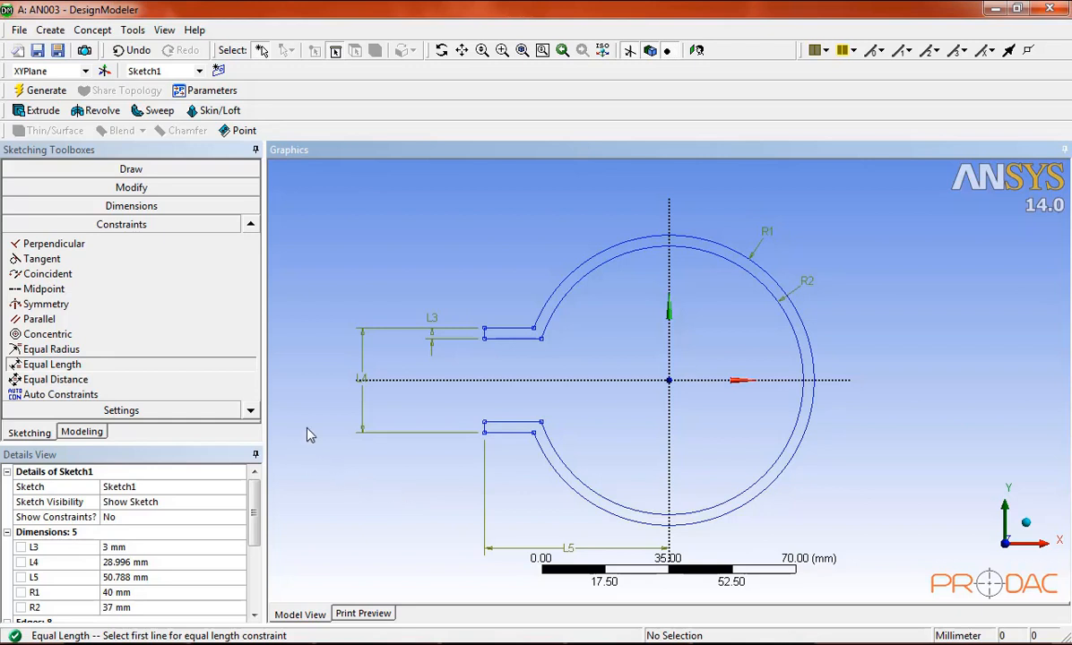
left_click(508, 343)
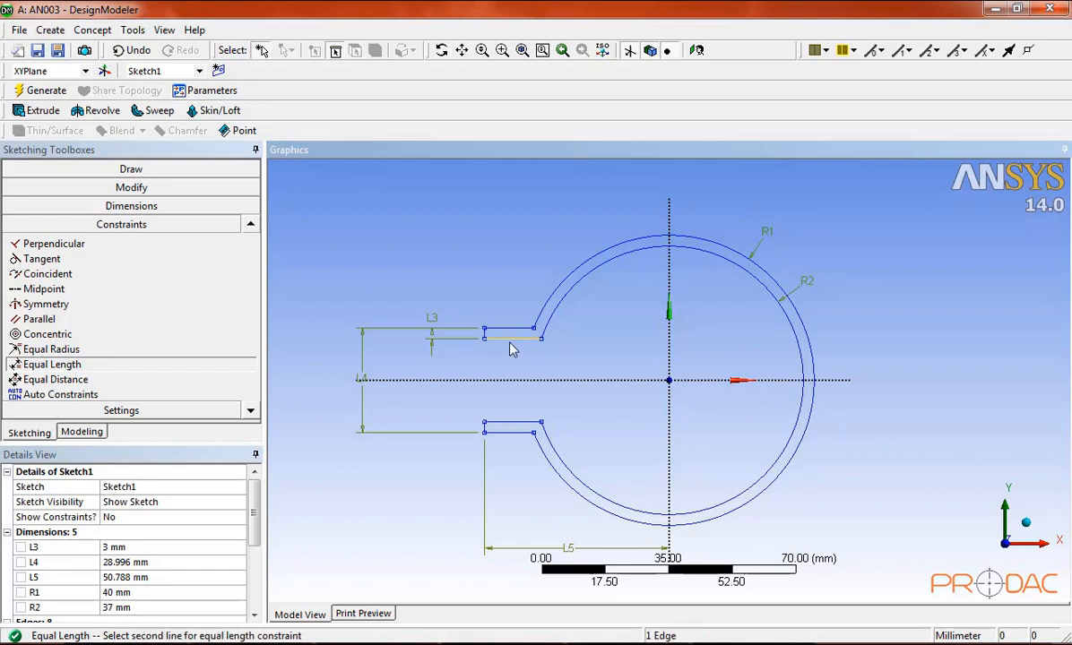
left_click(514, 423)
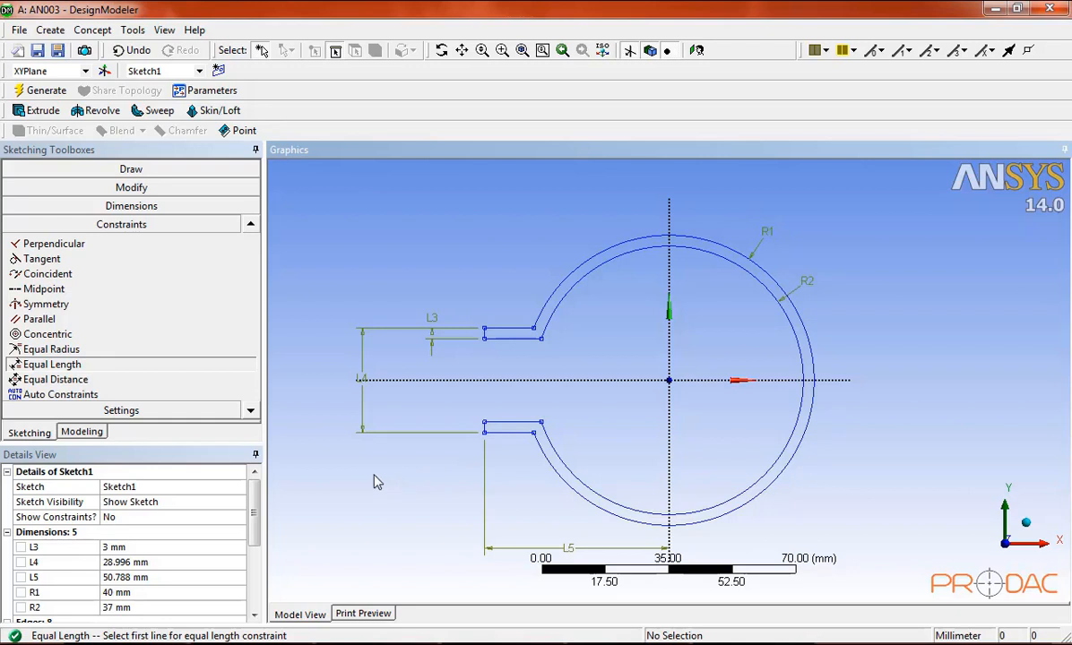
Set the distance between the tabs' outer edges (L4) to 20 mm and the tab end's distance to the Y axis (L5) to 55 mm.
left_click(127, 561)
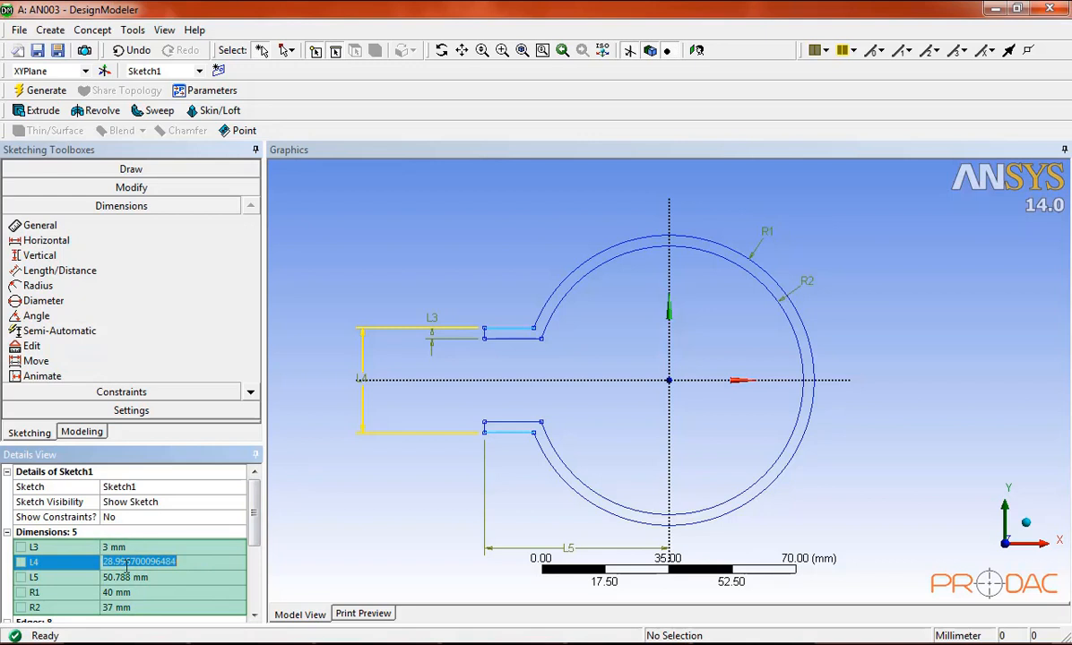
type("20")
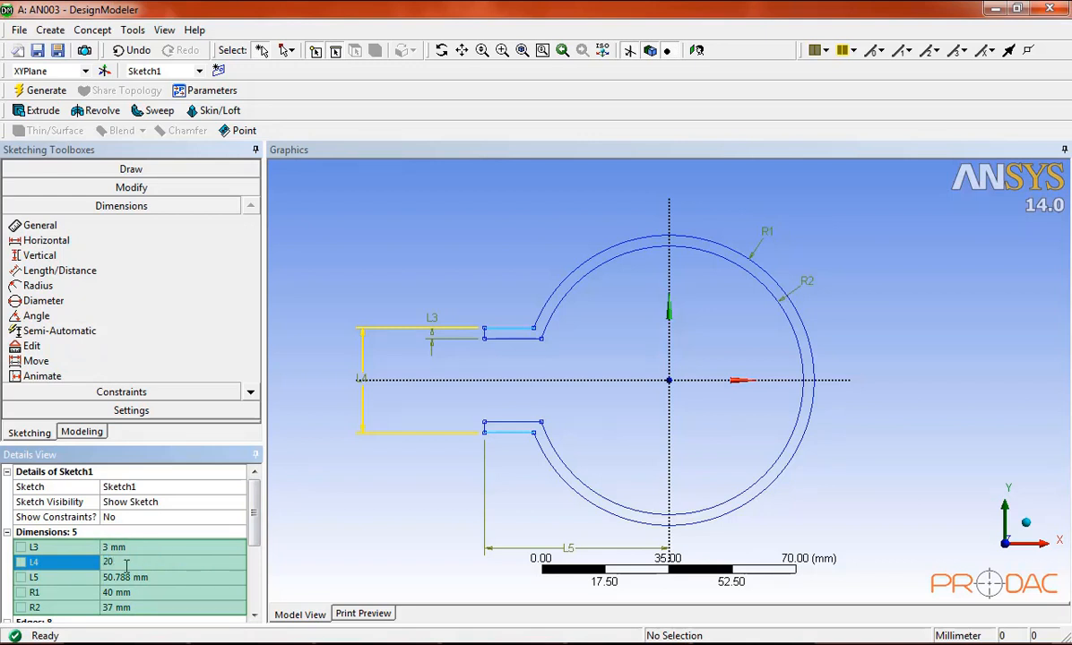
key("Return")
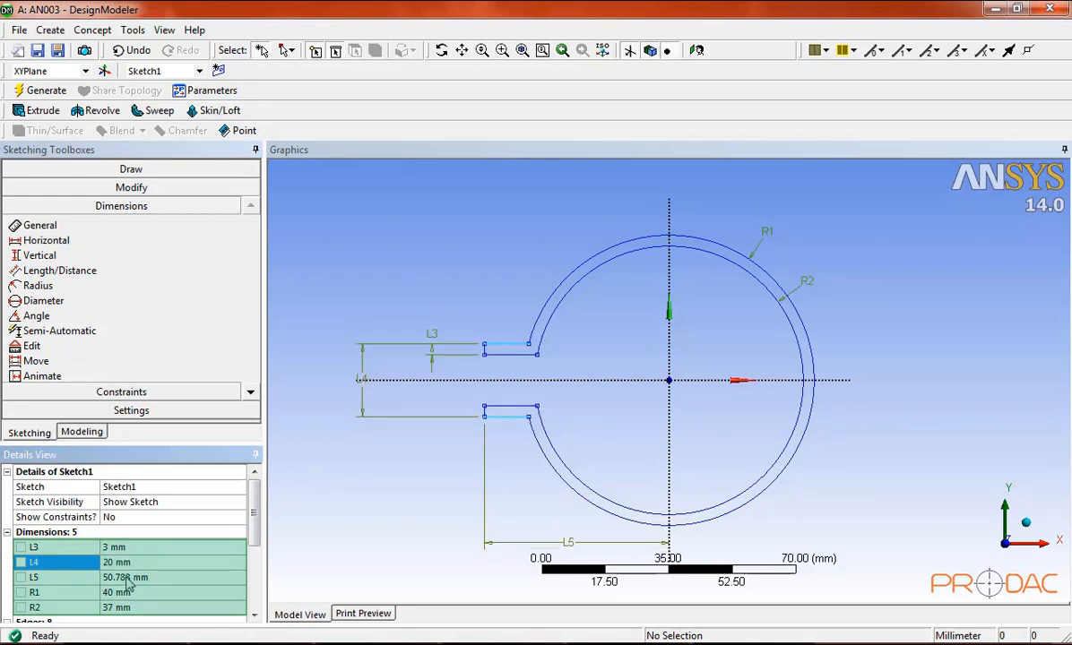
left_click(205, 577)
type("55")
key("Return")
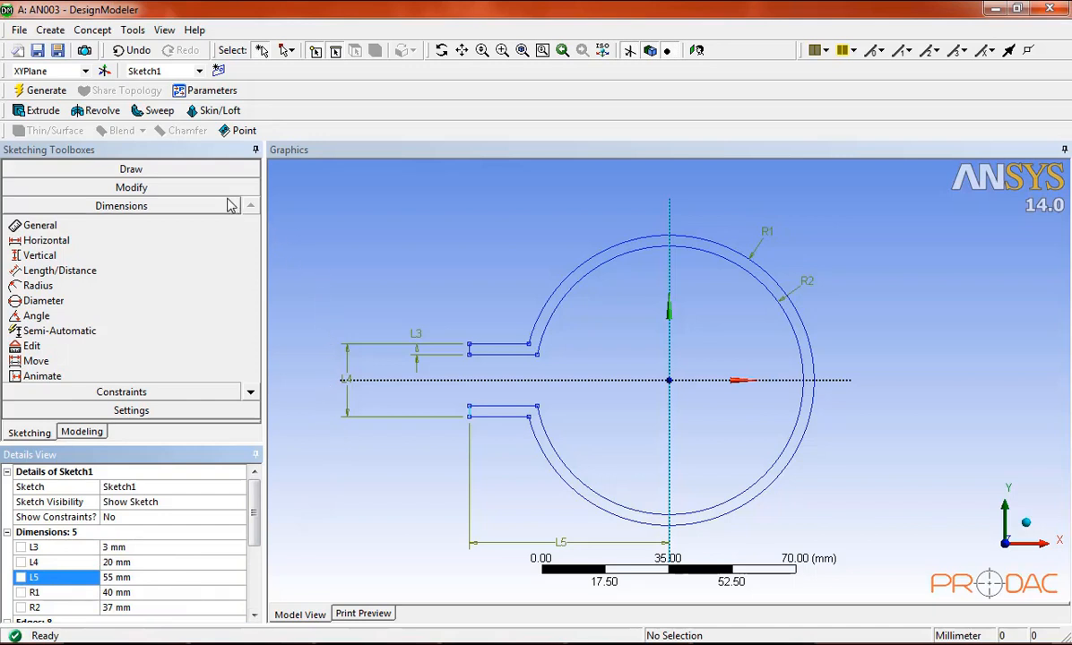
Extrude Sketch1 with the Both - Symmetric direction and a depth of 8 mm, and generate the solid.
left_click(44, 111)
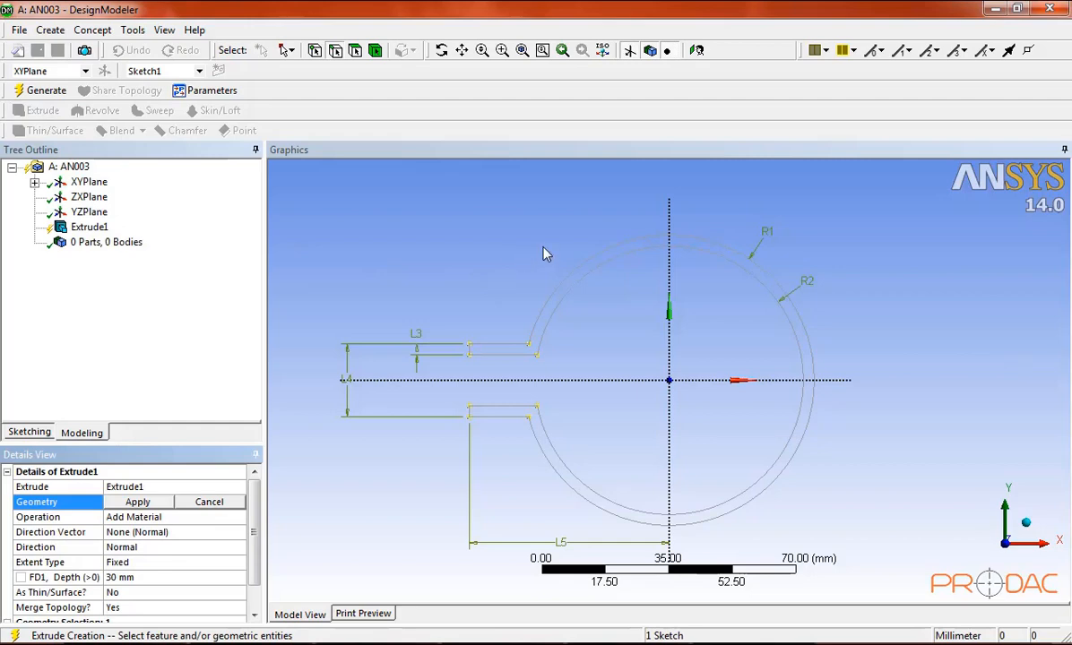
left_click(603, 51)
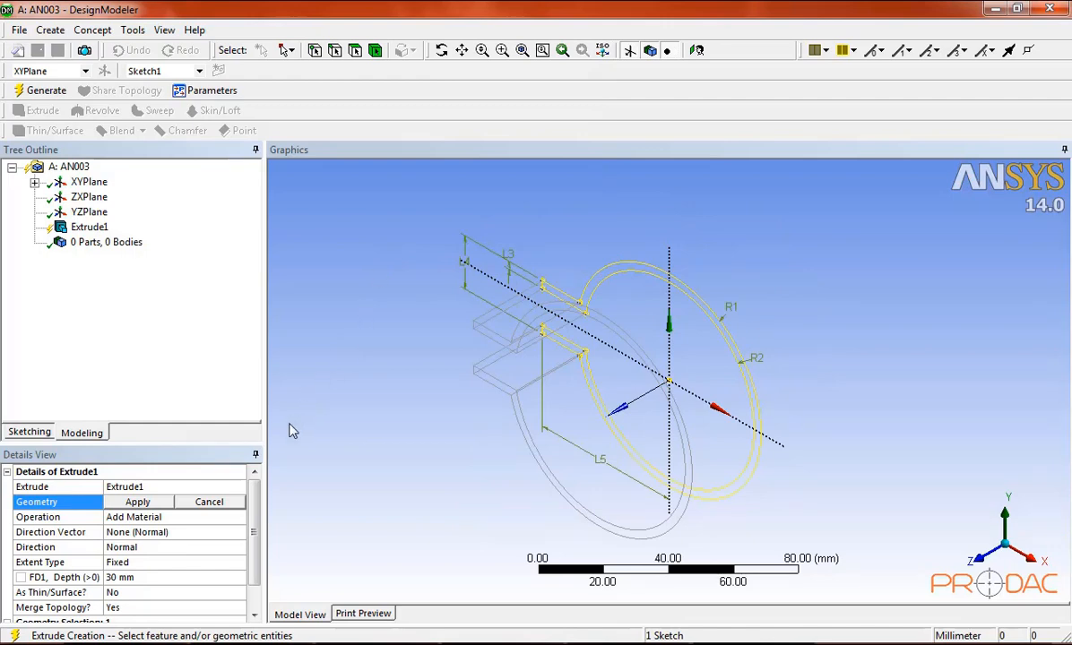
left_click(168, 505)
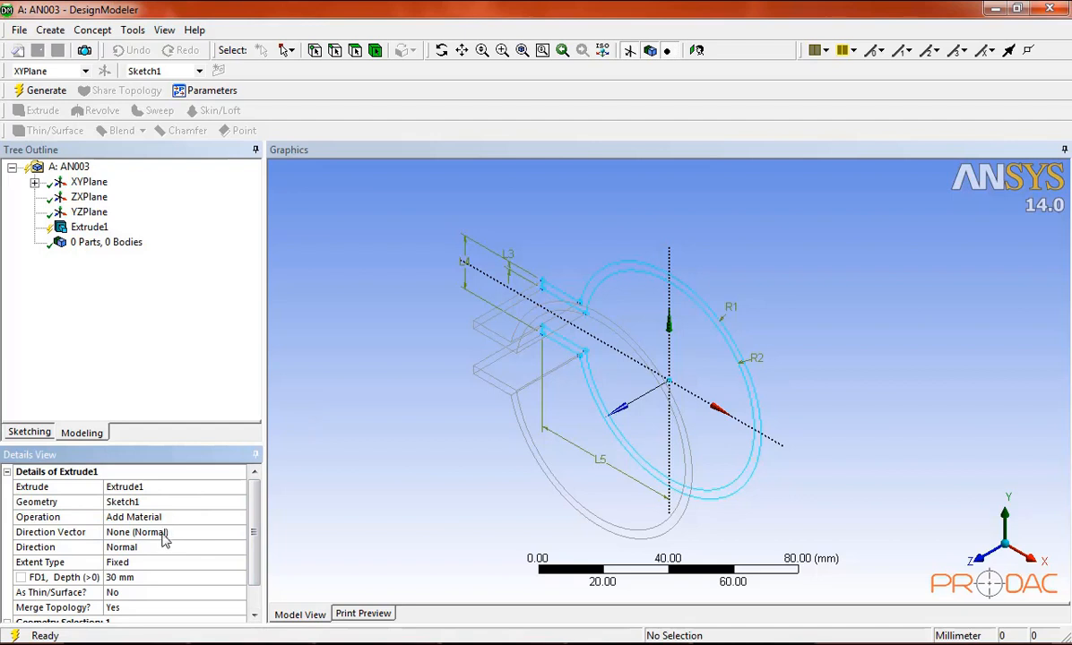
left_click(163, 547)
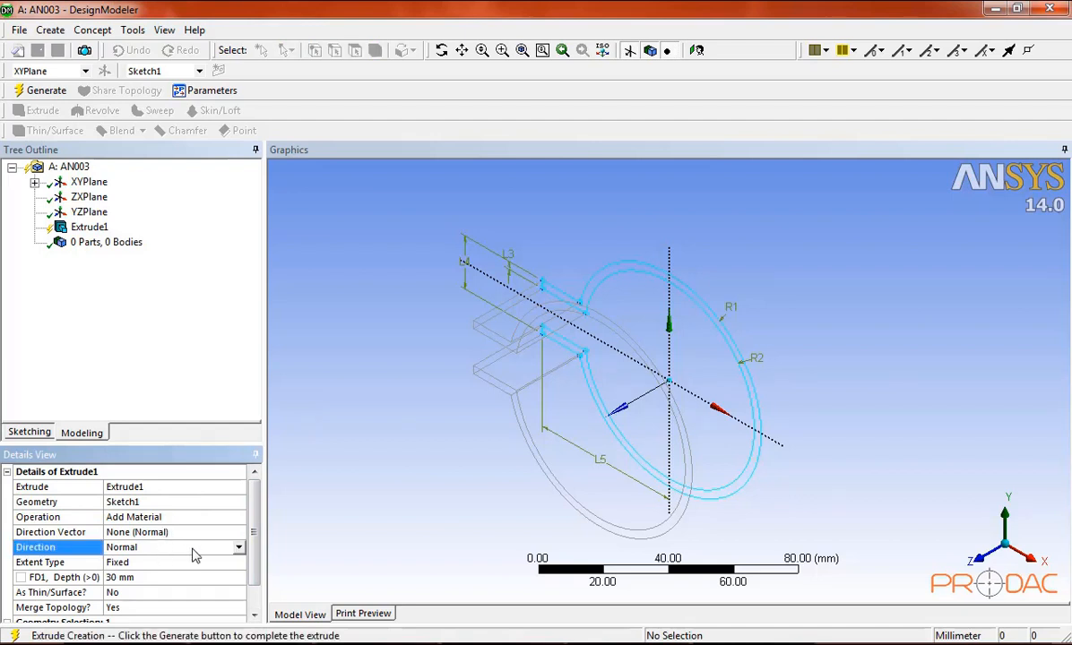
left_click(238, 547)
left_click(208, 583)
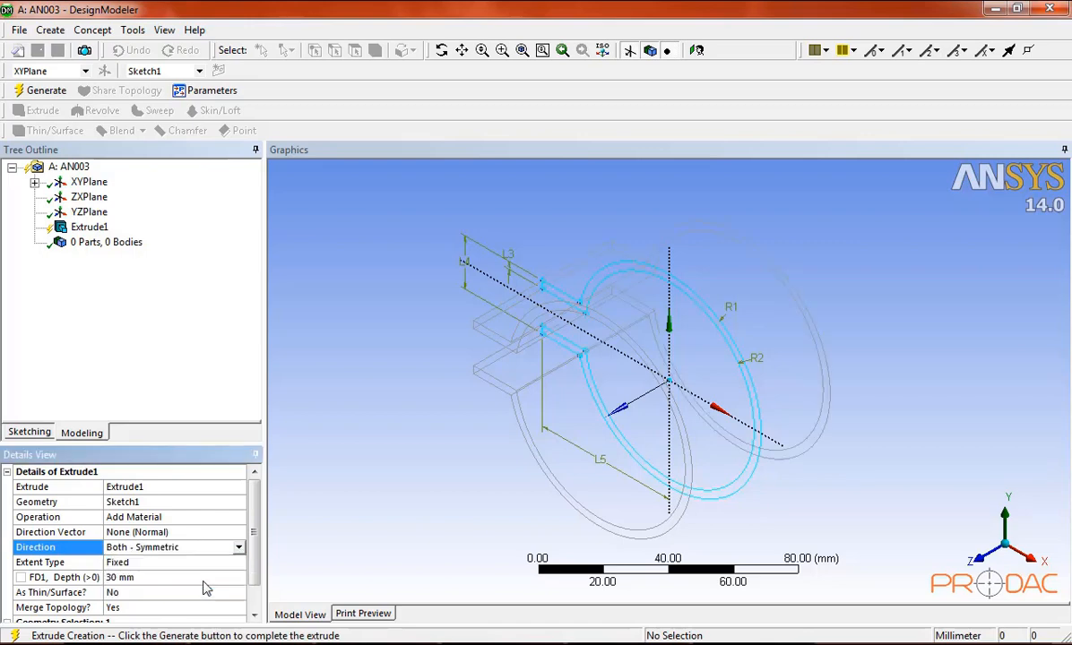
left_click(149, 578)
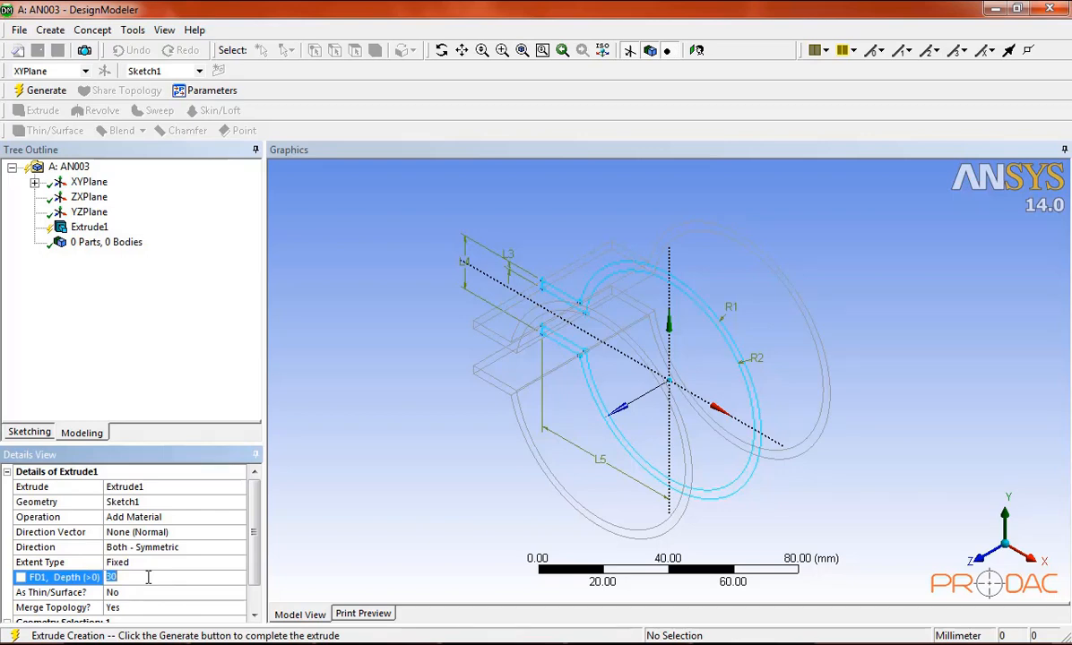
type("8")
key("Return")
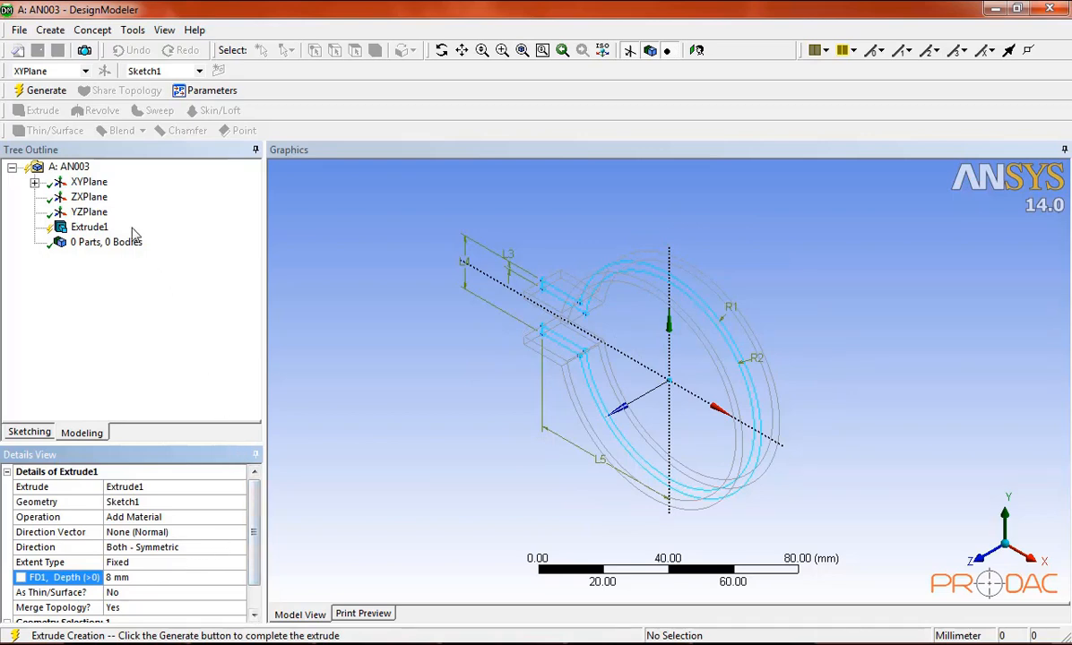
left_click(46, 91)
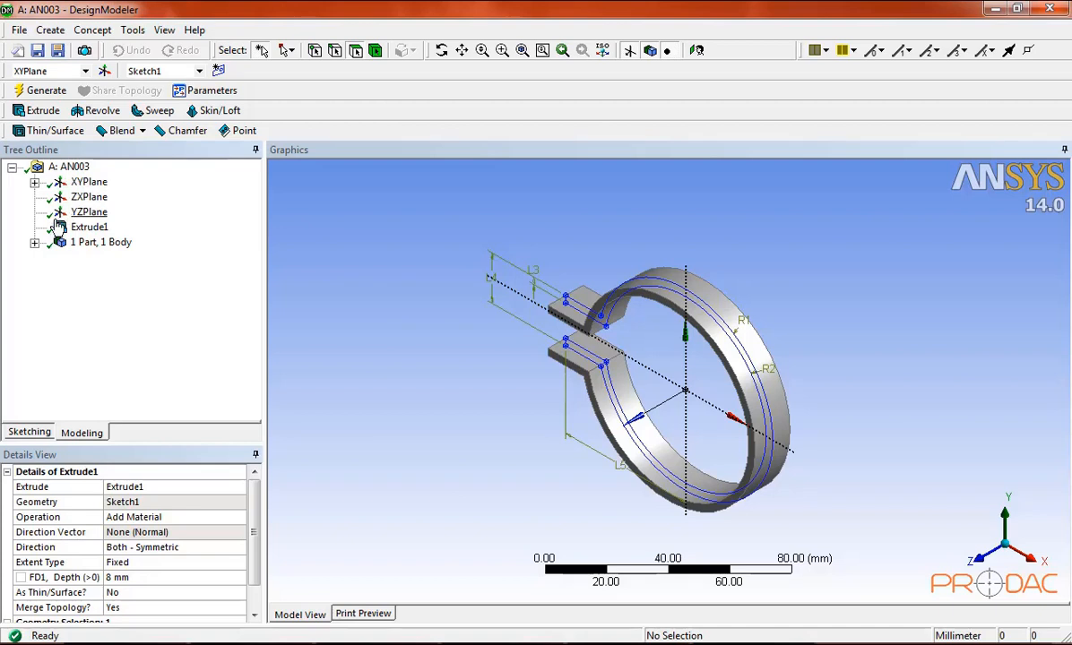
Hide Sketch1 under the XY plane so that only the extruded clamp body is displayed.
left_click(35, 183)
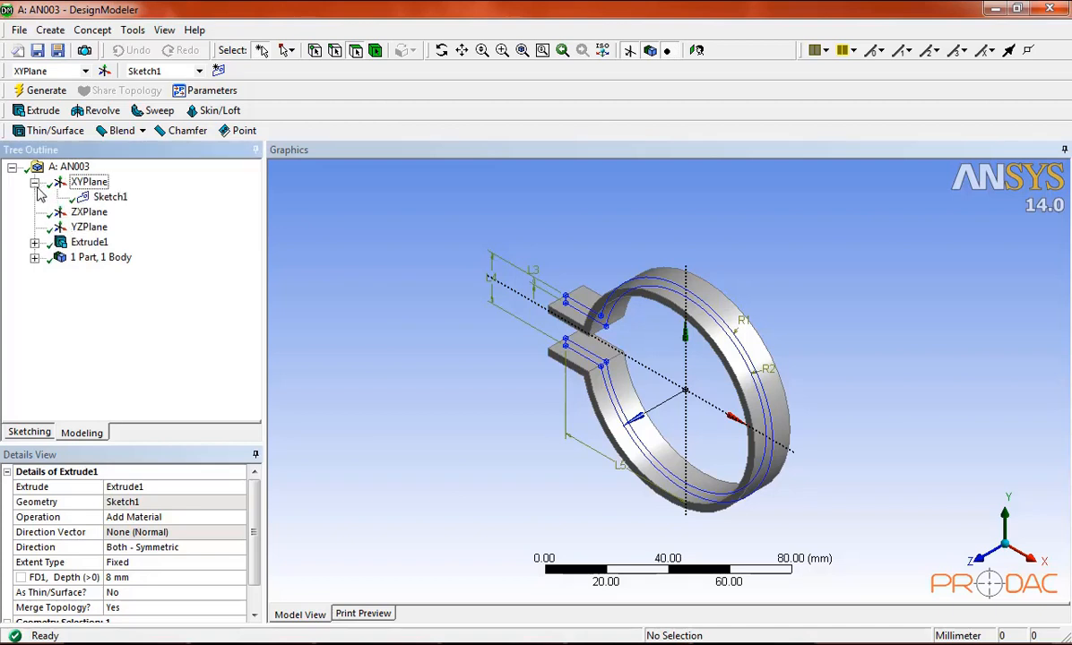
left_click(103, 204)
right_click(104, 206)
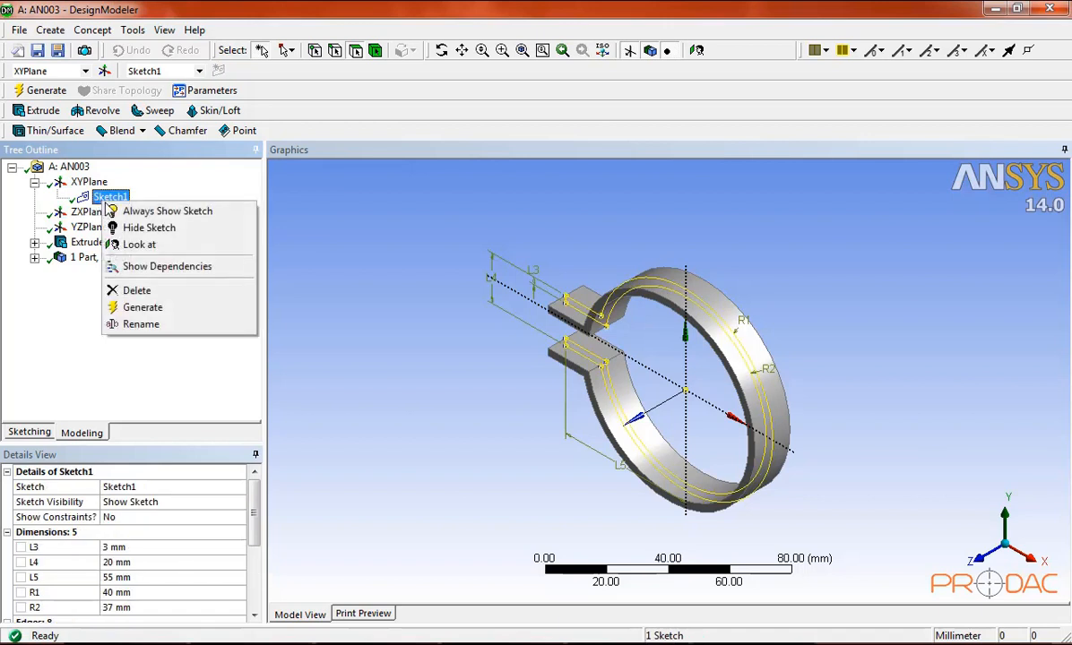
left_click(126, 228)
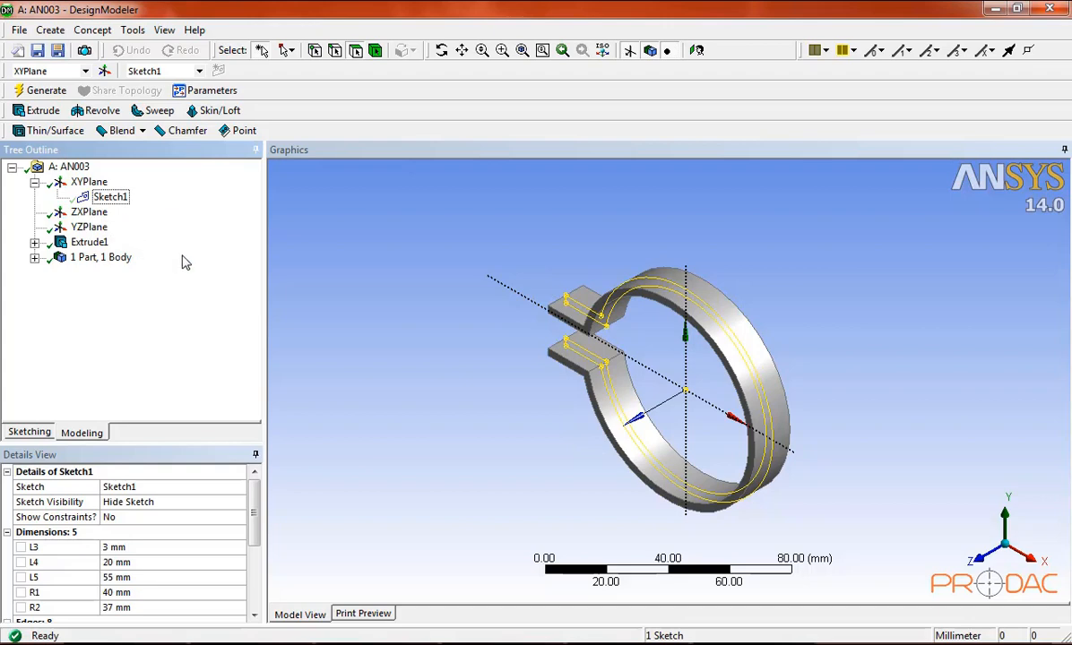
left_click(333, 243)
mouse_move(421, 324)
middle_mouse_down()
mouse_move(562, 229)
mouse_move(578, 387)
mouse_move(588, 215)
mouse_move(546, 354)
mouse_move(490, 426)
mouse_move(485, 302)
middle_mouse_up()
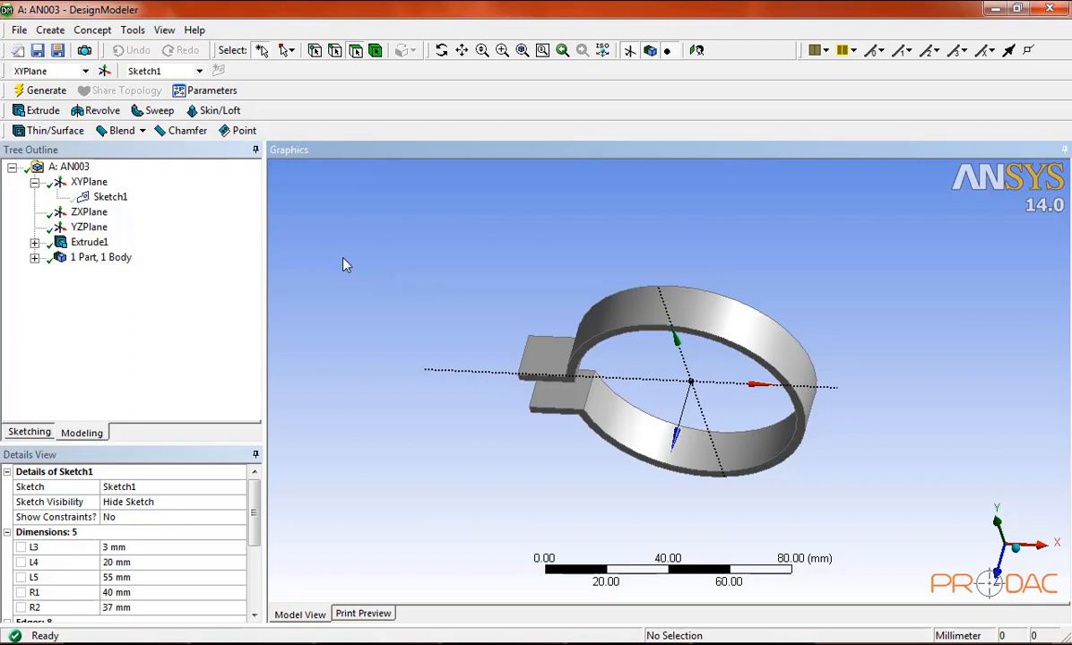
left_click(351, 317)
Create and generate a From Face plane with the Outline Plane subtype, using the upper tab's outer flat face as base face.
left_click(34, 183)
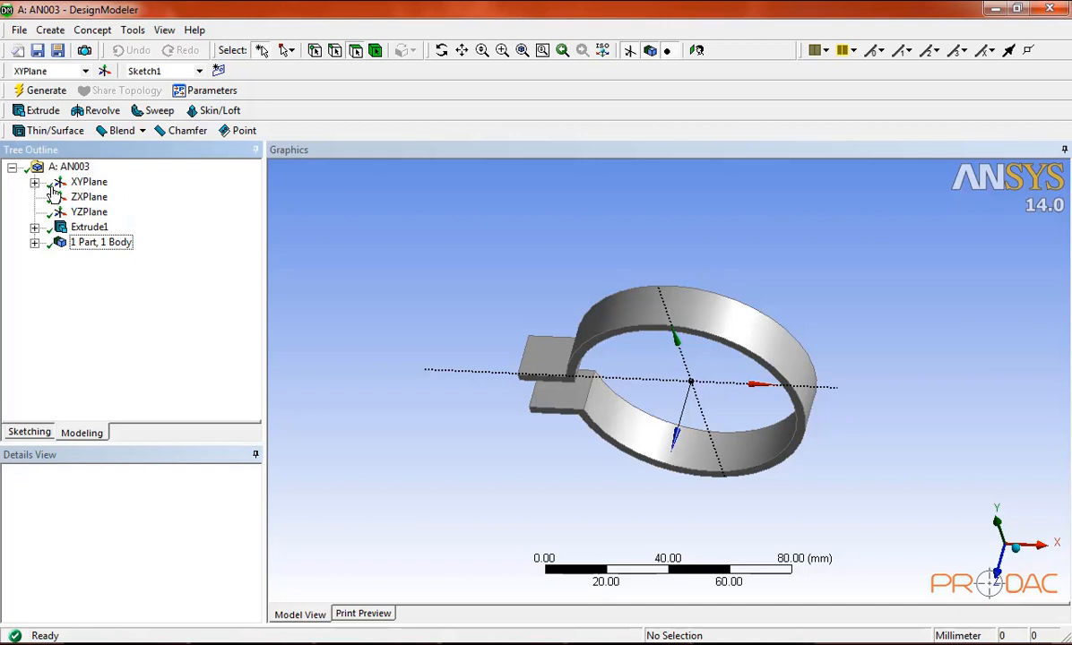
left_click(85, 183)
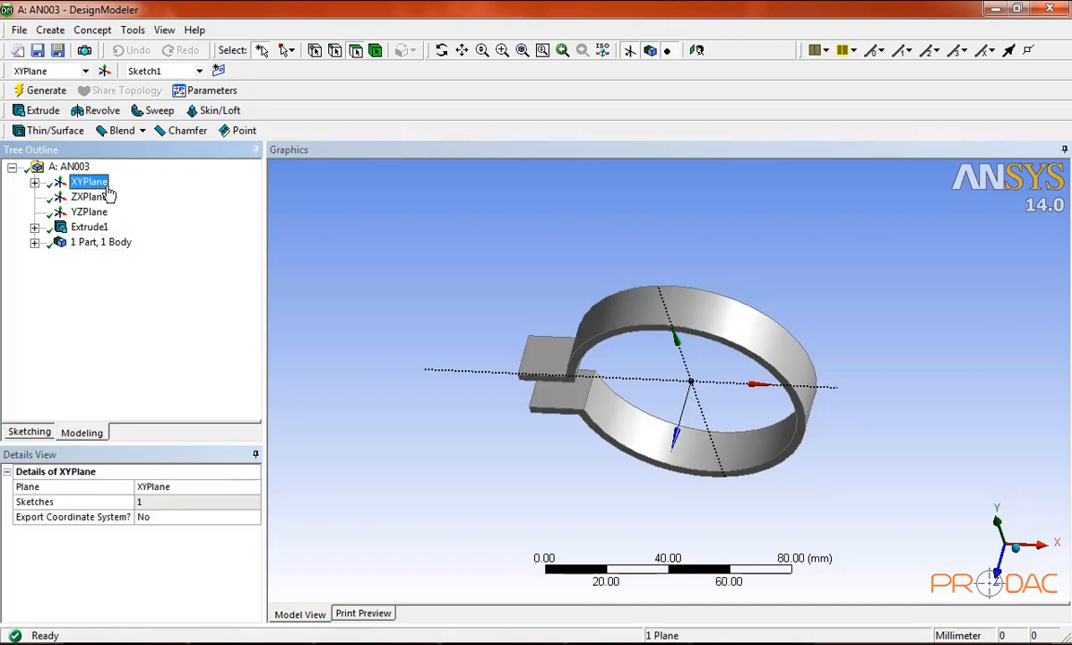
left_click(104, 72)
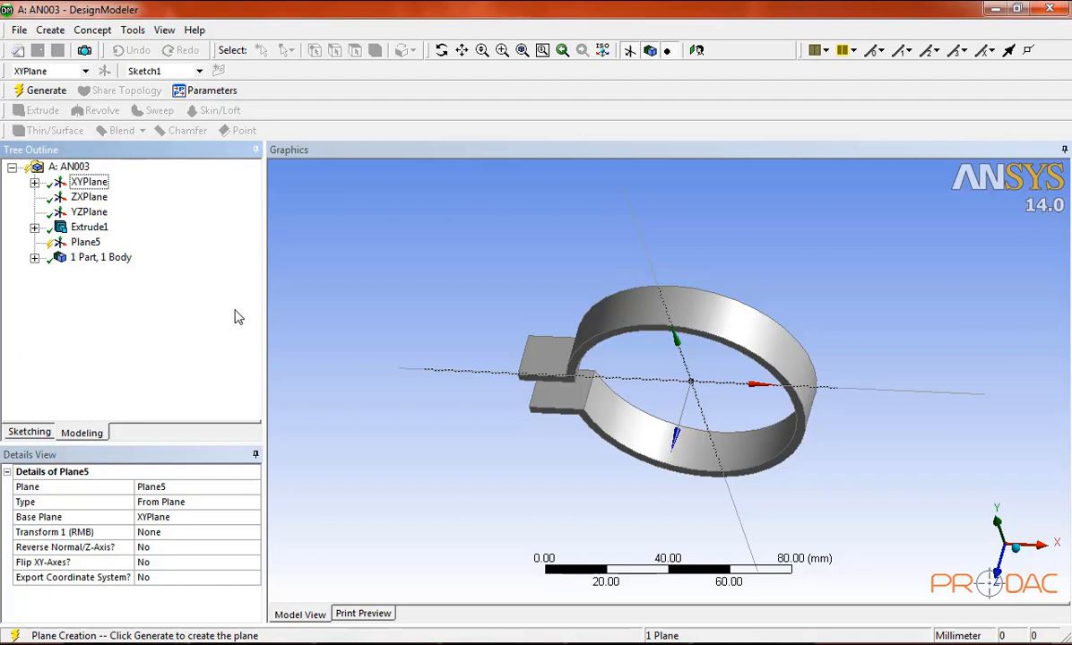
left_click(240, 511)
left_click(254, 505)
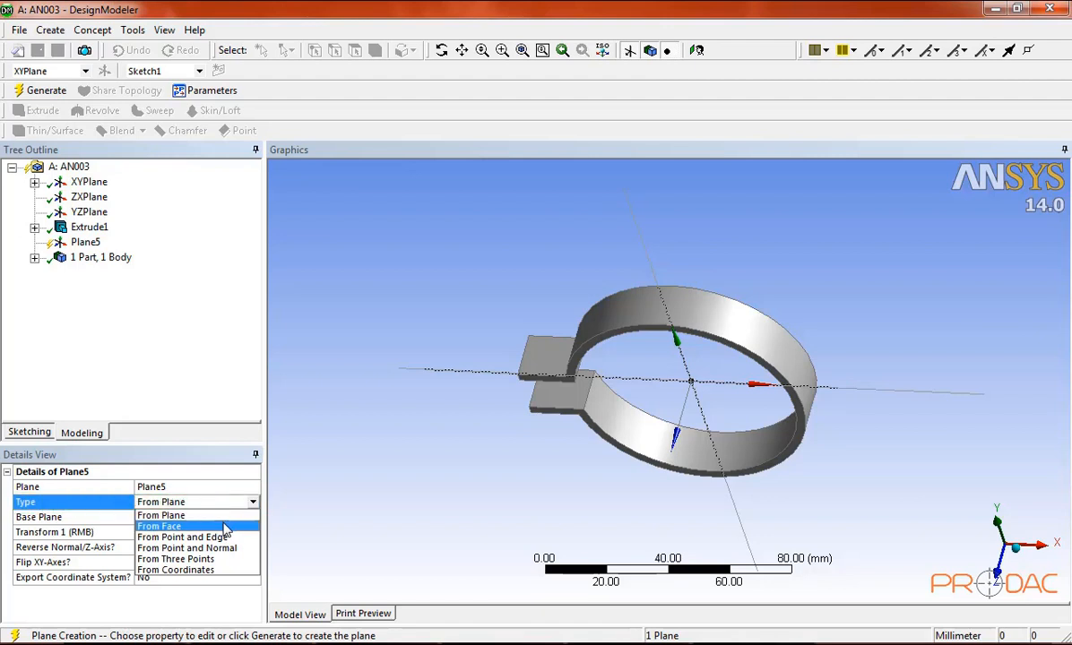
left_click(222, 526)
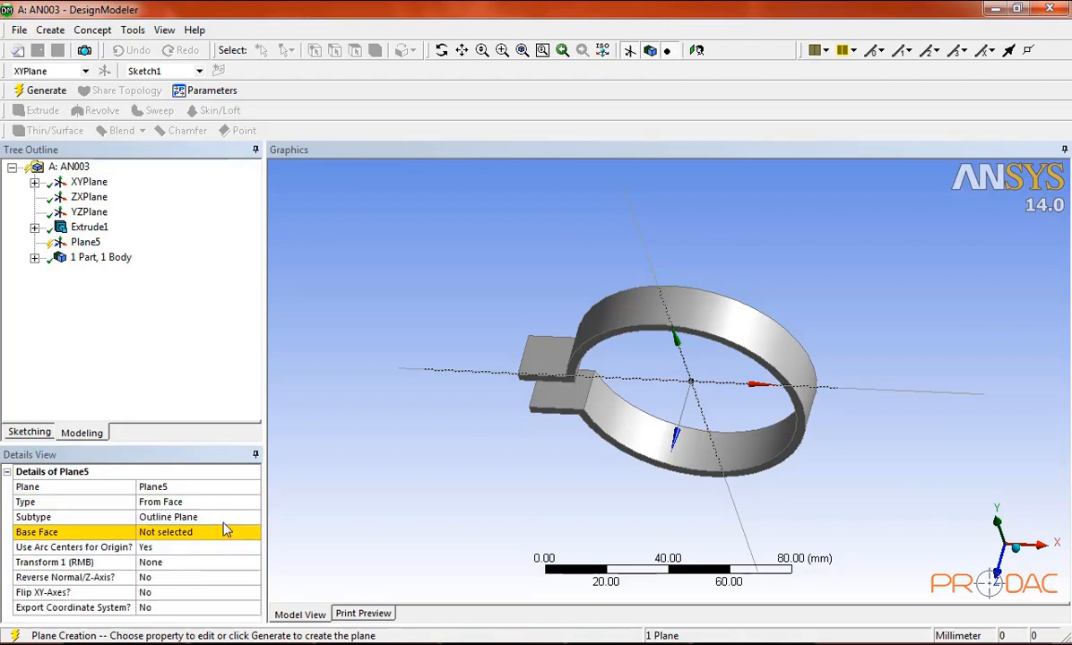
left_click(227, 534)
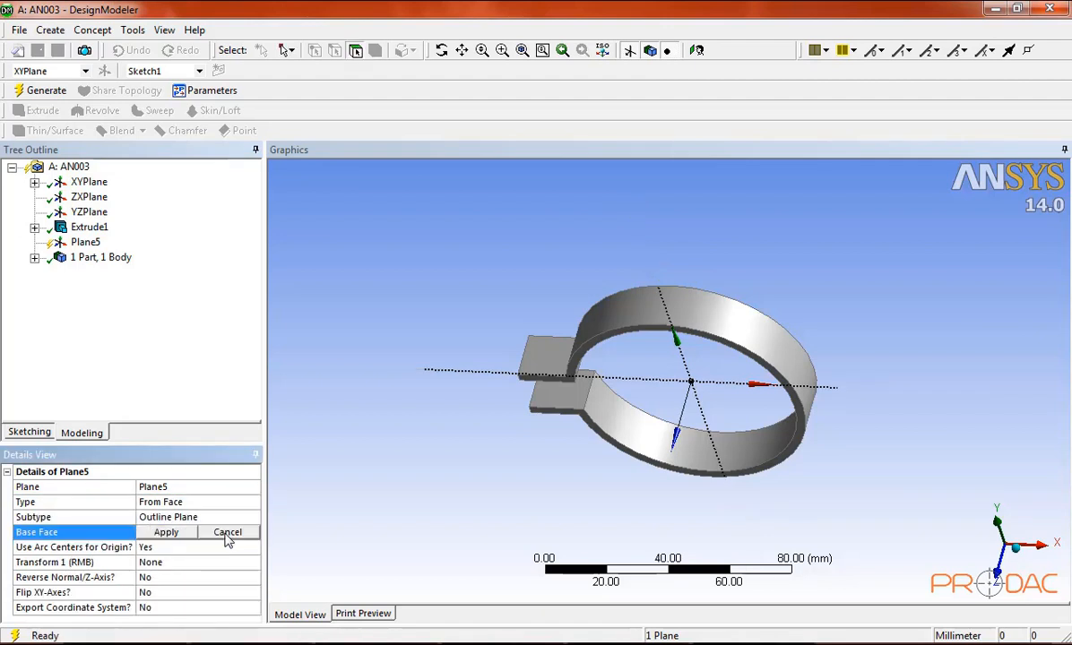
left_click(534, 365)
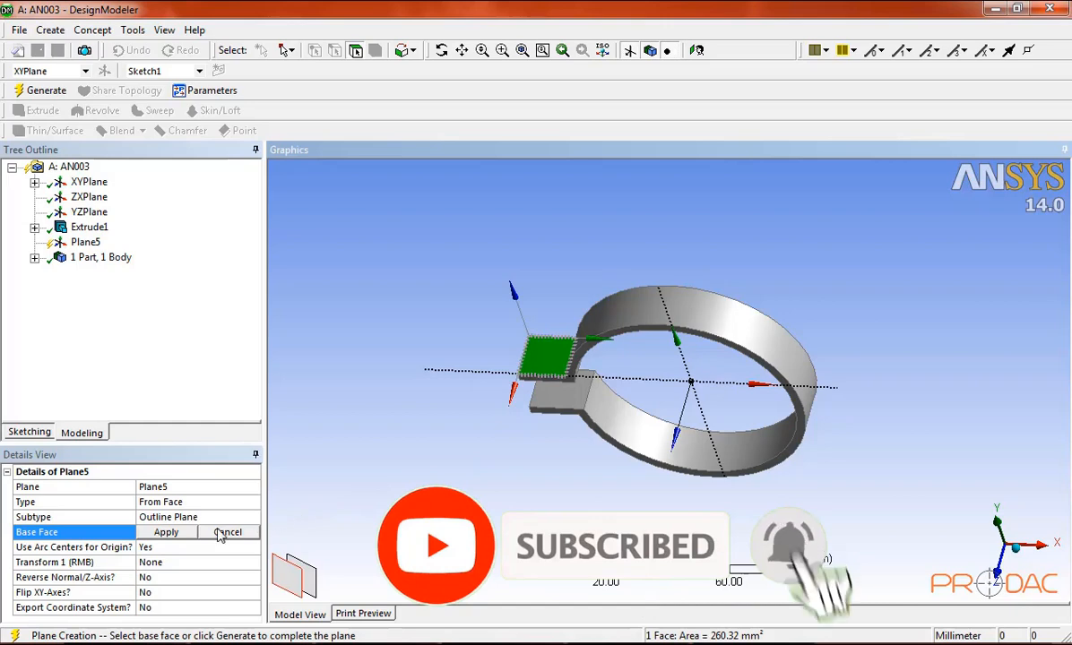
left_click(168, 532)
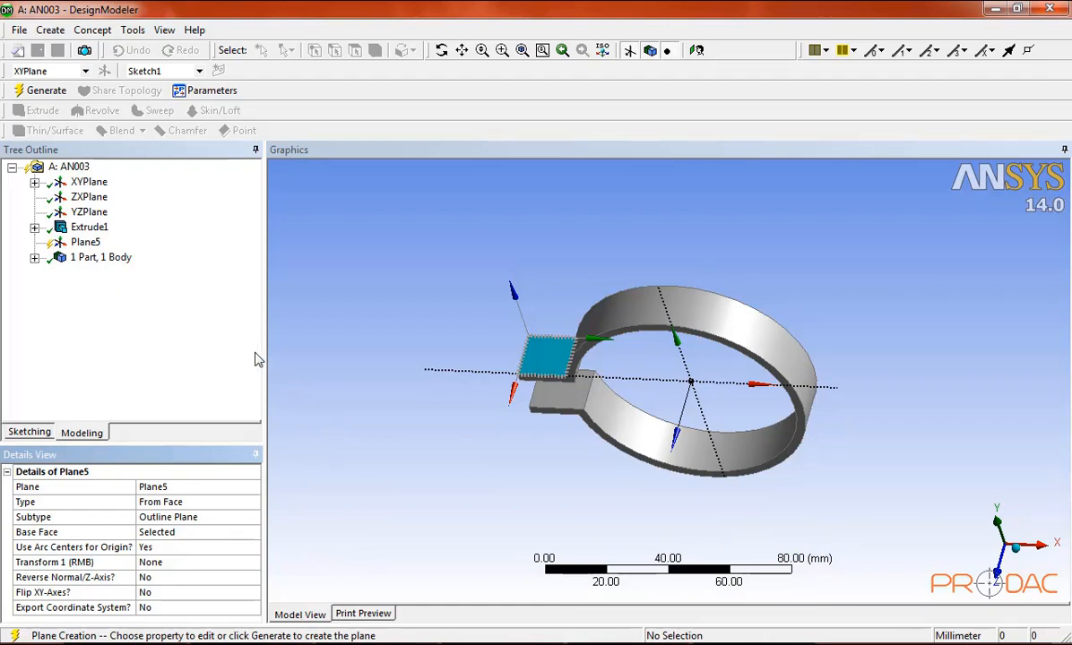
left_click(45, 91)
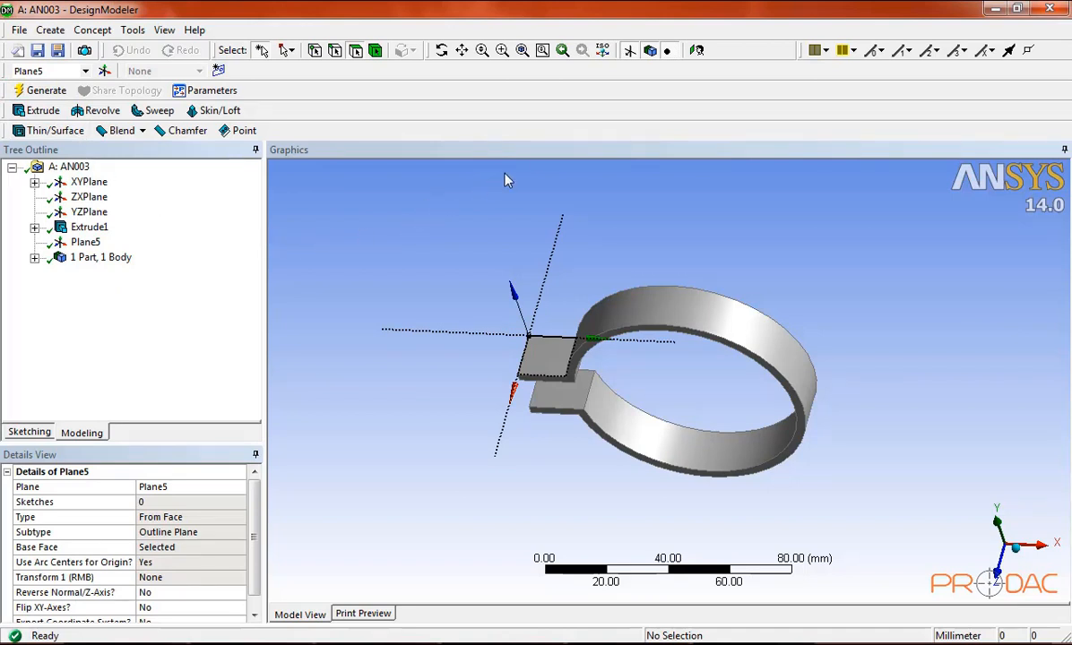
Sketch a circle about 7.4 mm in diameter near the middle of the upper tab's face on Plane5.
left_click(696, 51)
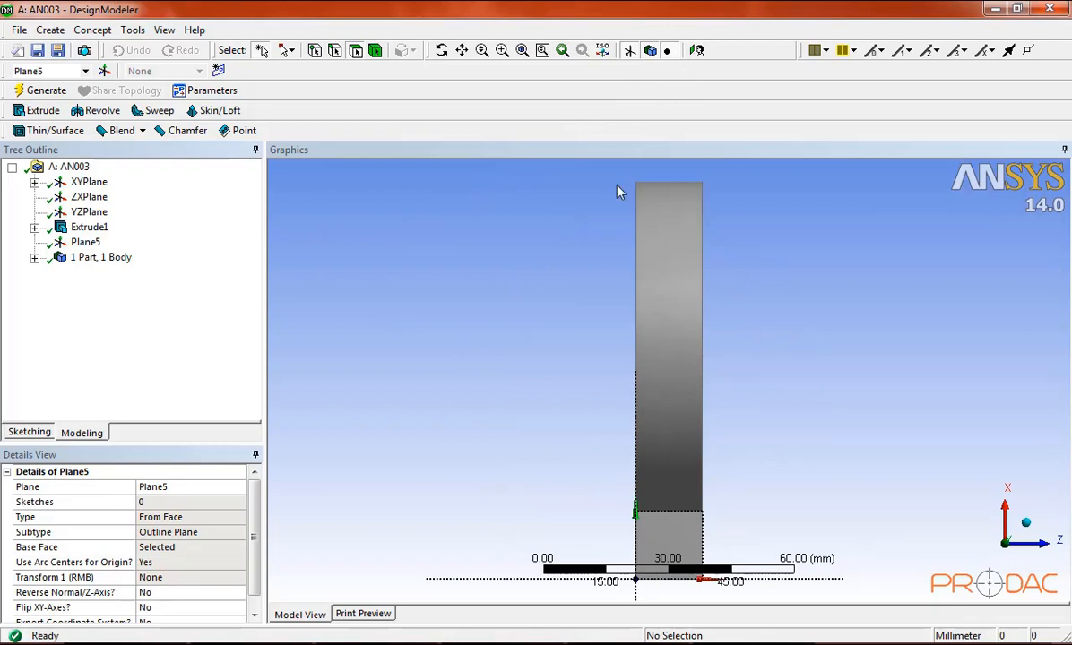
scroll(533, 344, "down", 6)
scroll(725, 530, "up", 4)
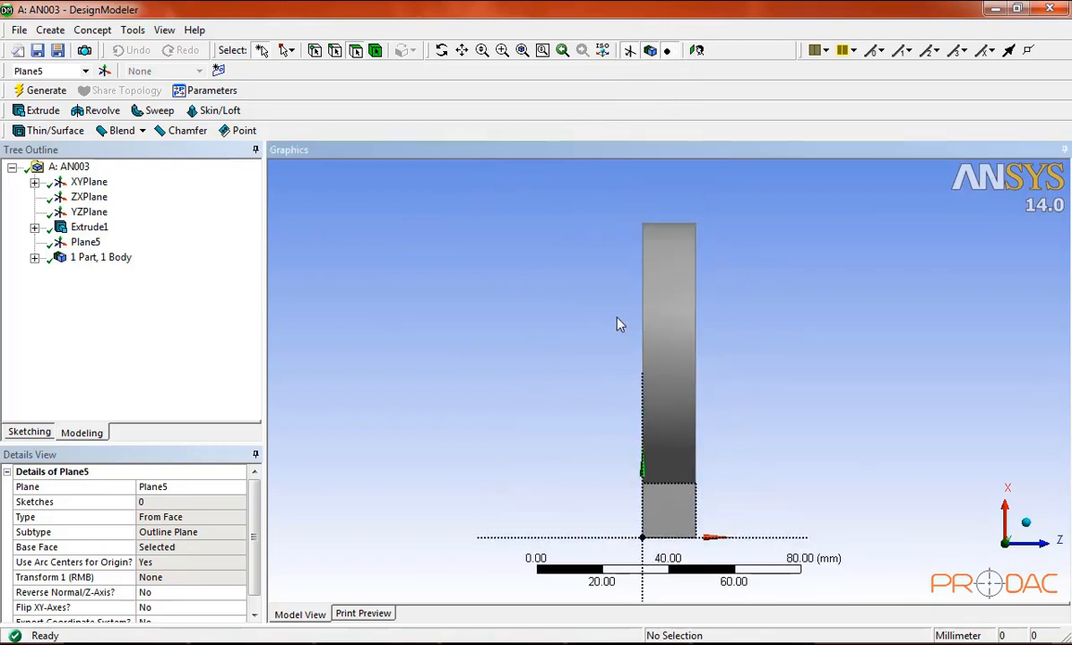
left_click(502, 50)
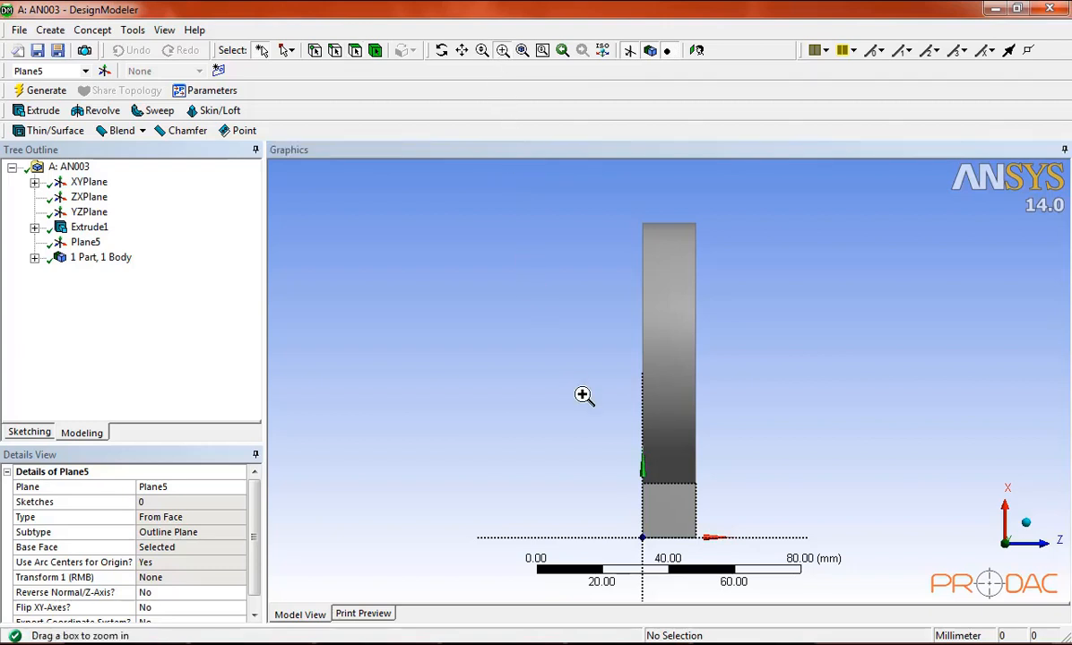
left_click_drag(586, 398, 757, 559)
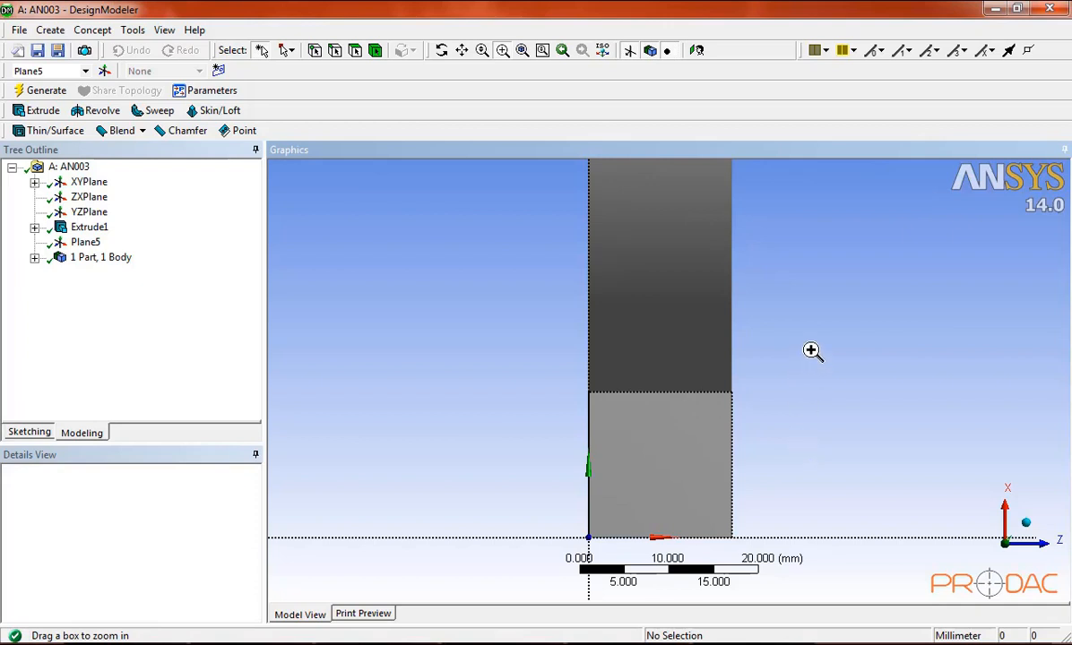
key("Escape")
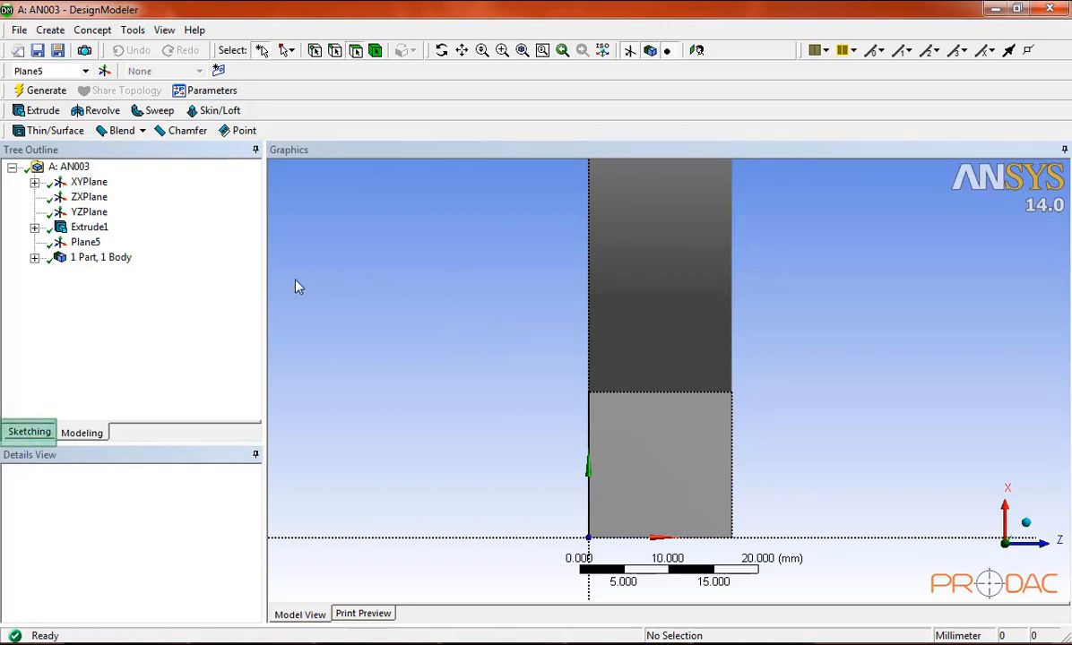
left_click(41, 433)
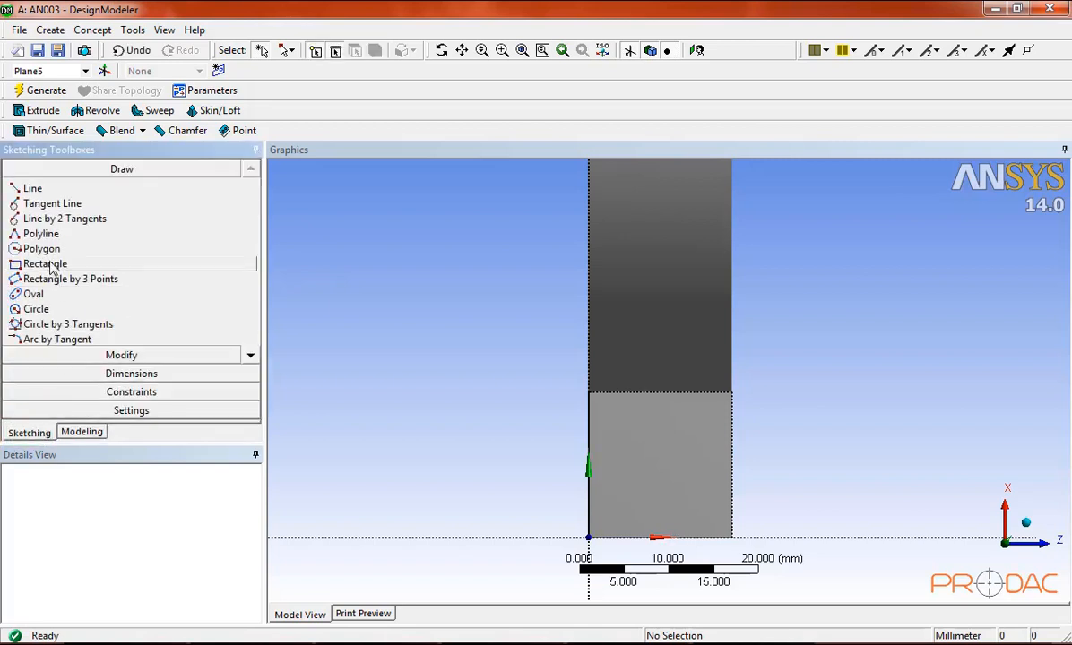
left_click(45, 308)
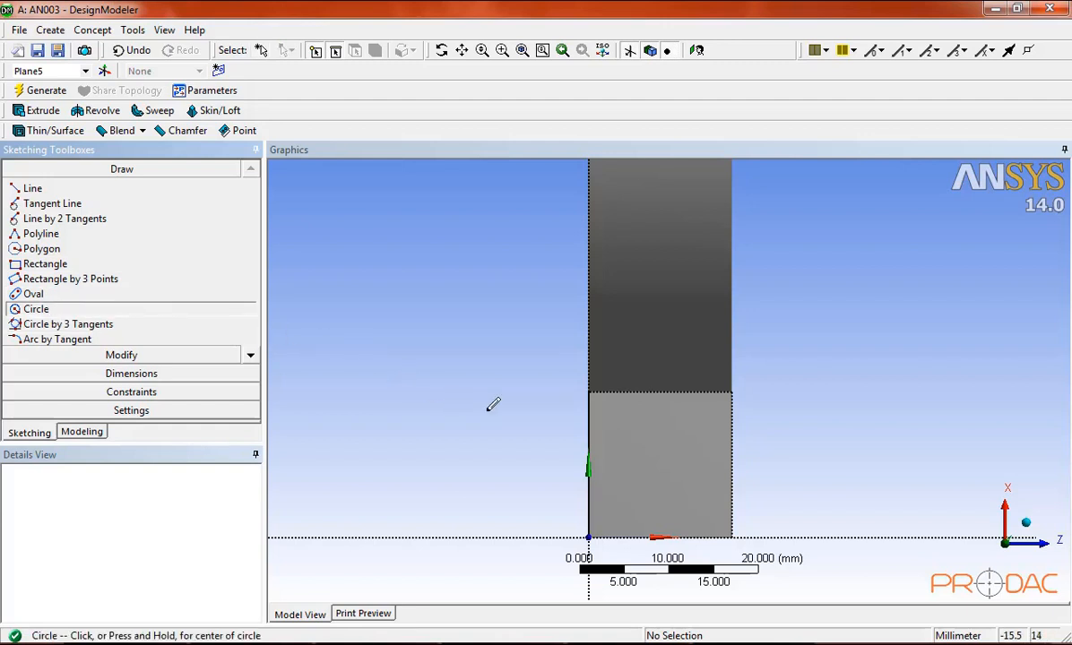
left_click(660, 467)
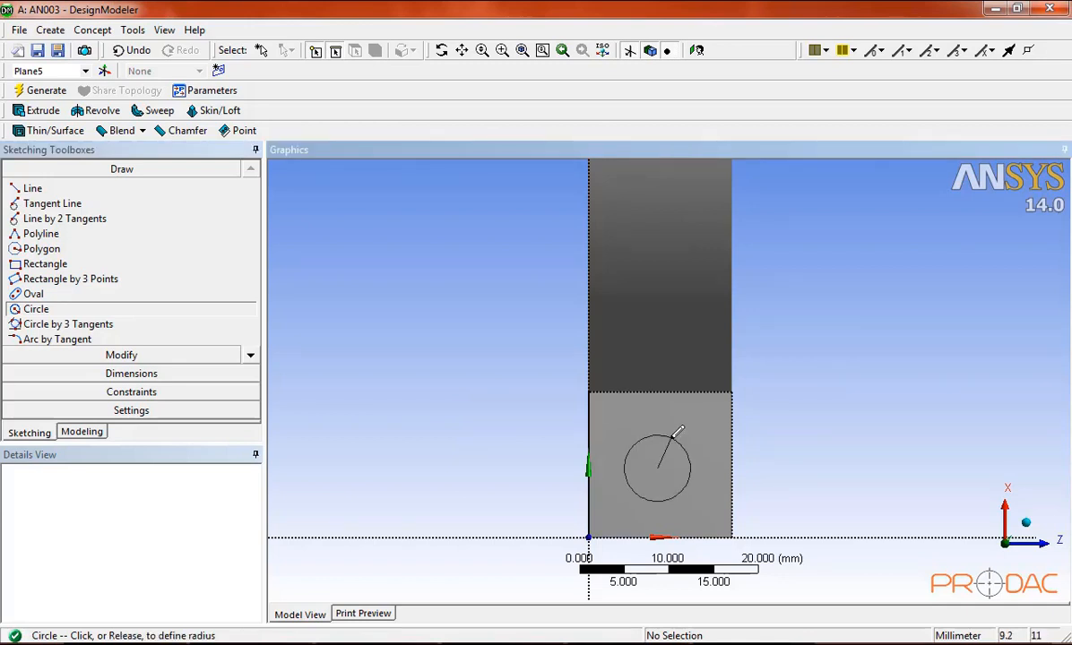
left_click(688, 433)
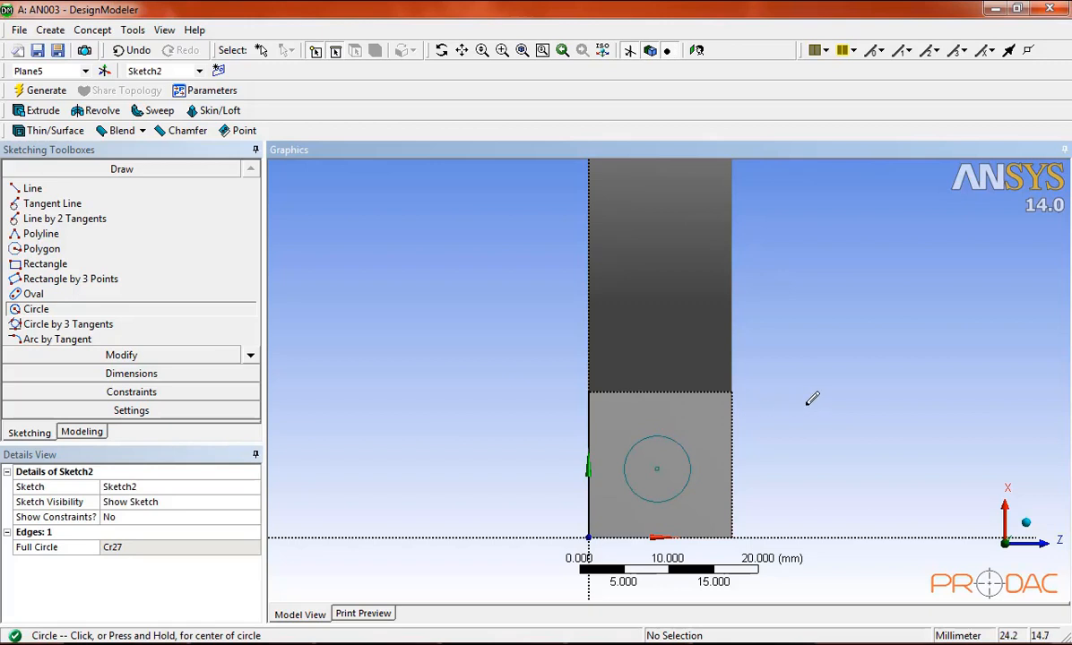
key("Escape")
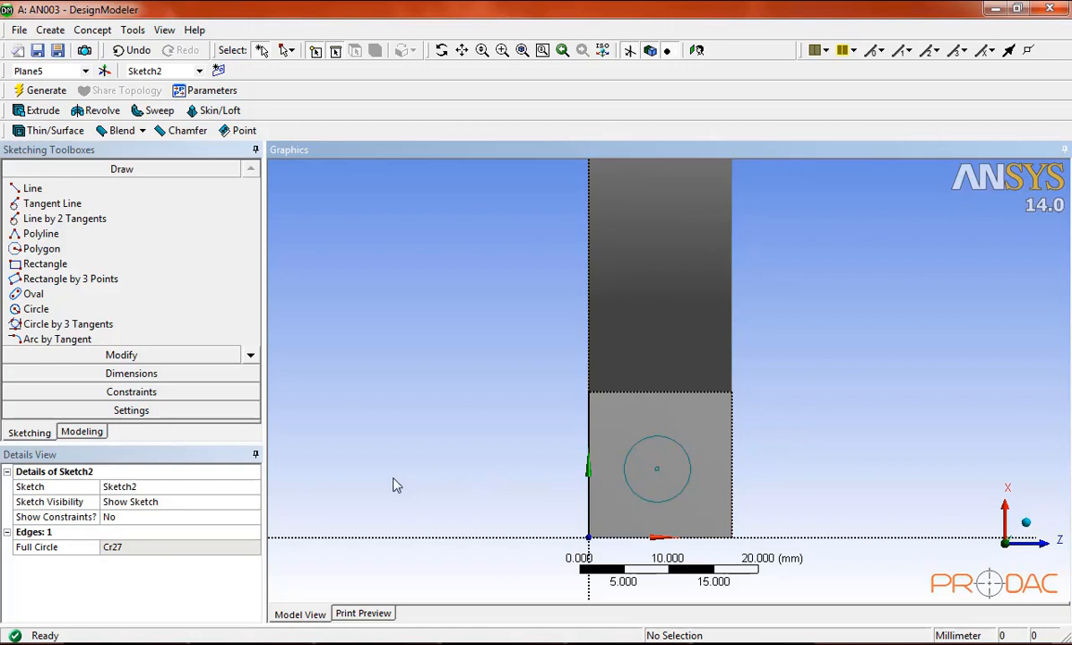
Dimension the circle centre's distances to the tab's side edge along the plane's Y axis and to the tab's end edge.
left_click(207, 374)
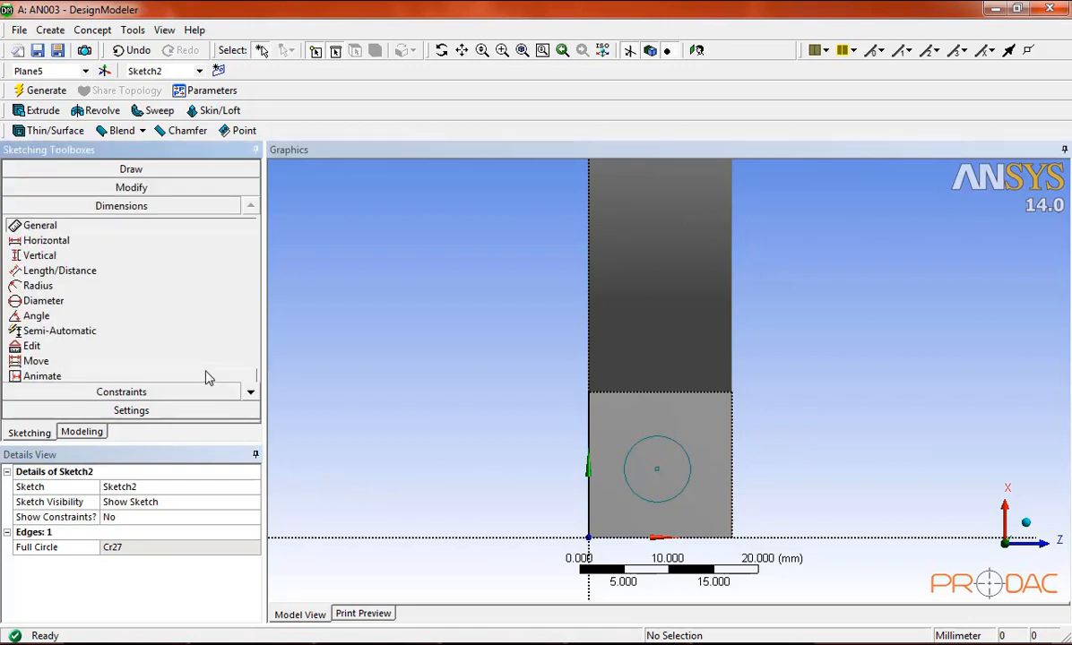
left_click(80, 271)
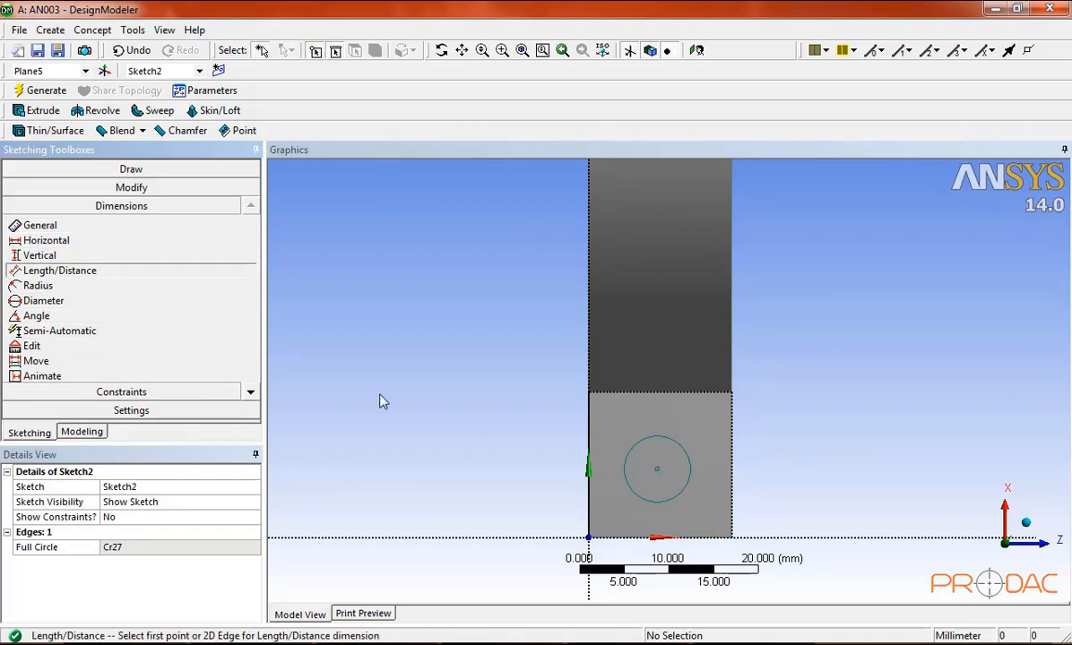
left_click(589, 511)
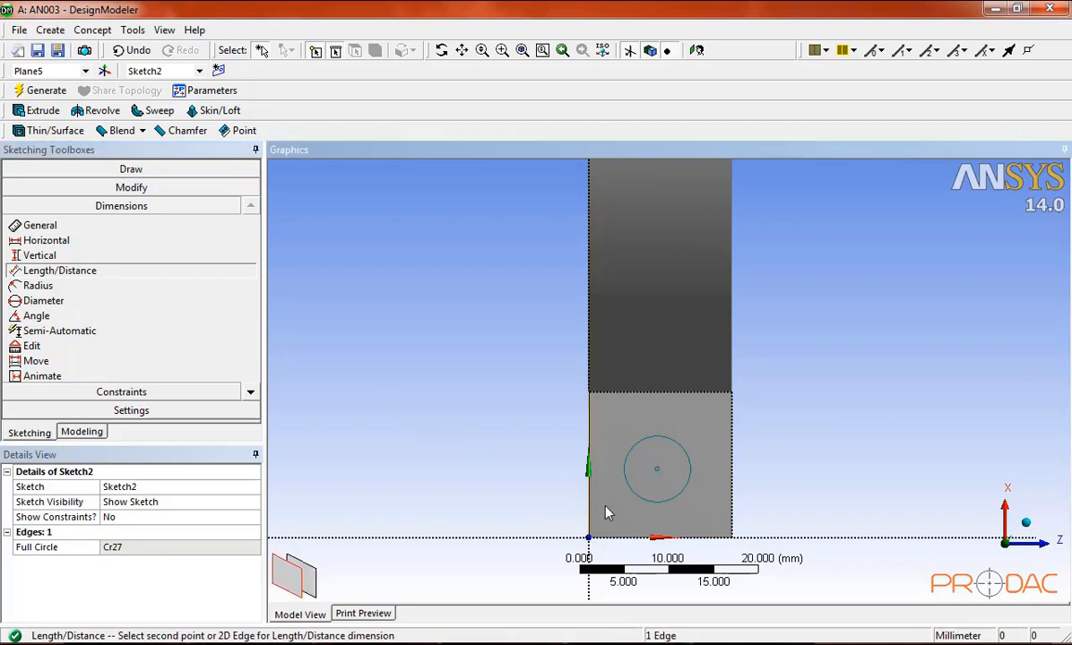
left_click(665, 484)
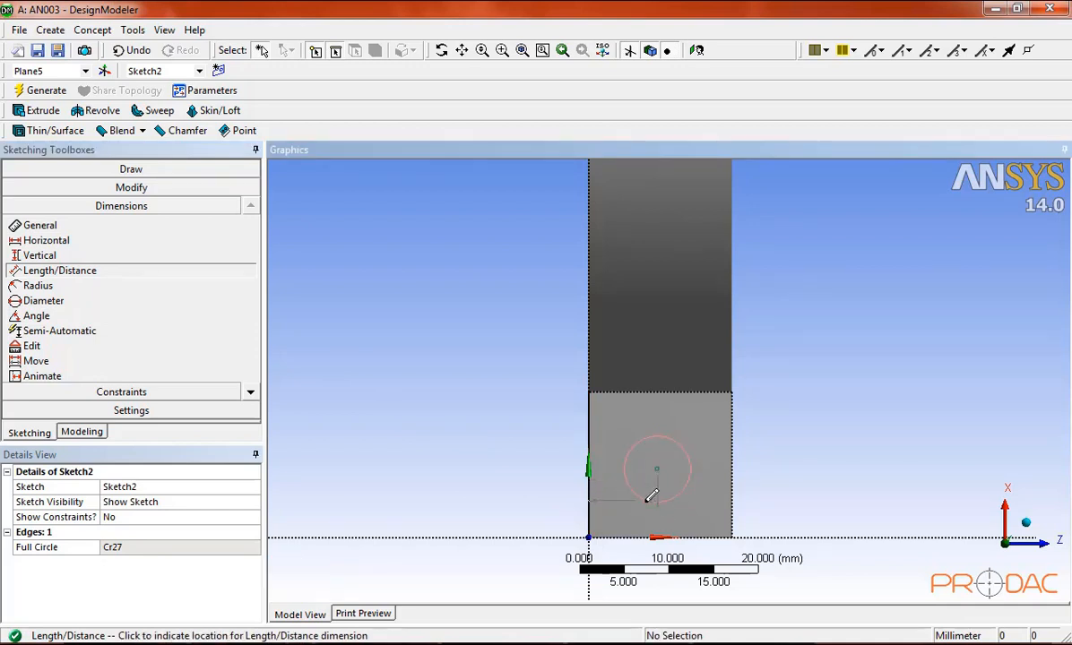
left_click(566, 513)
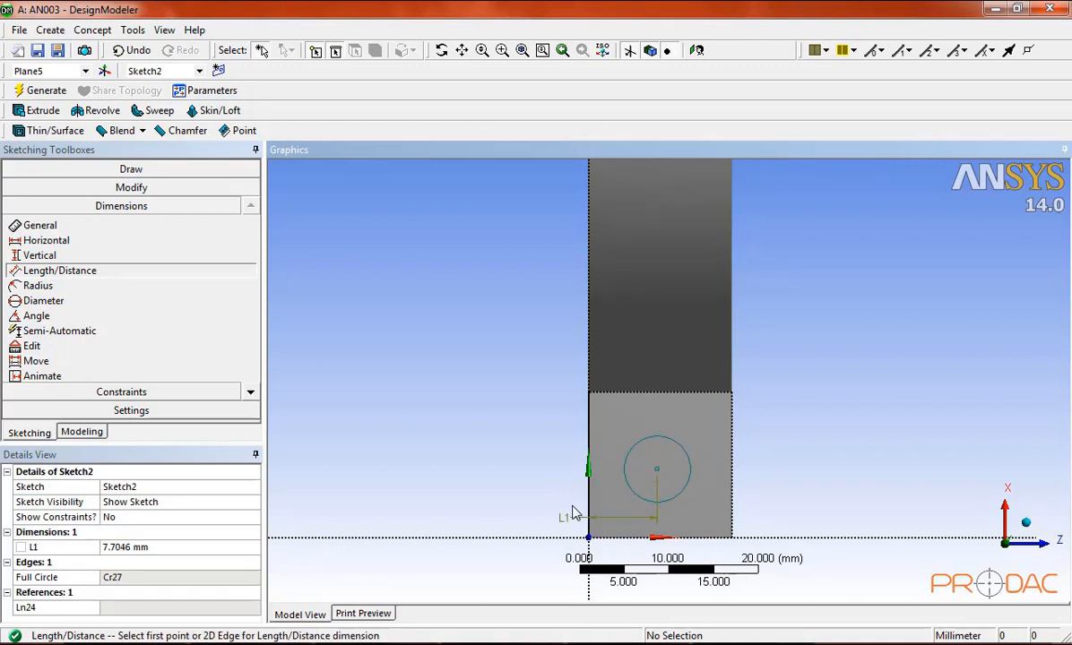
left_click(641, 536)
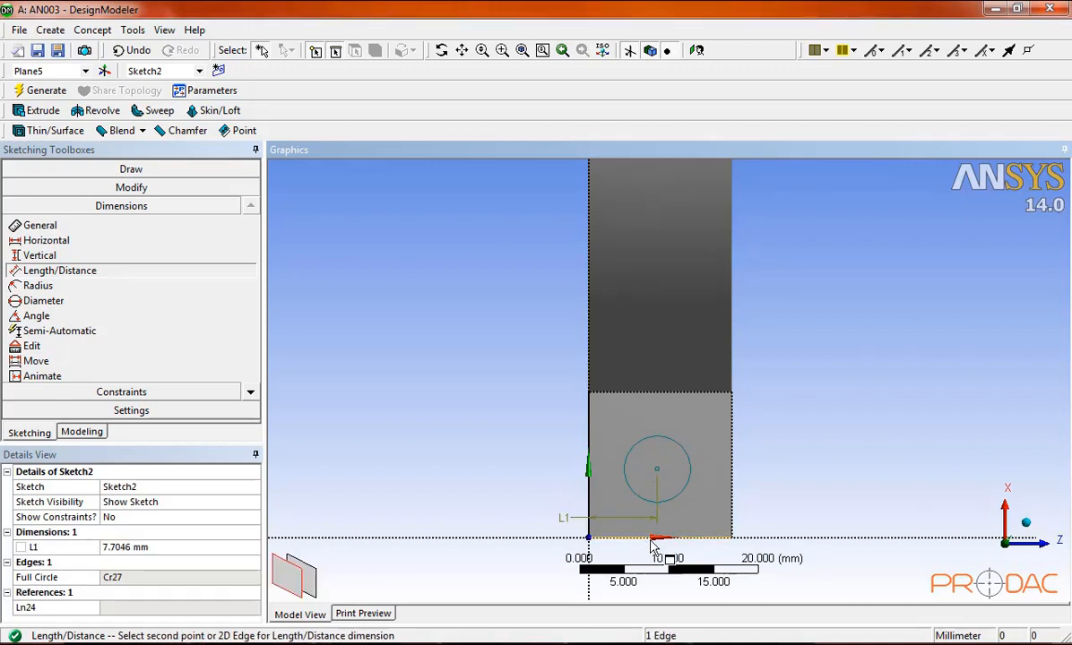
left_click(656, 470)
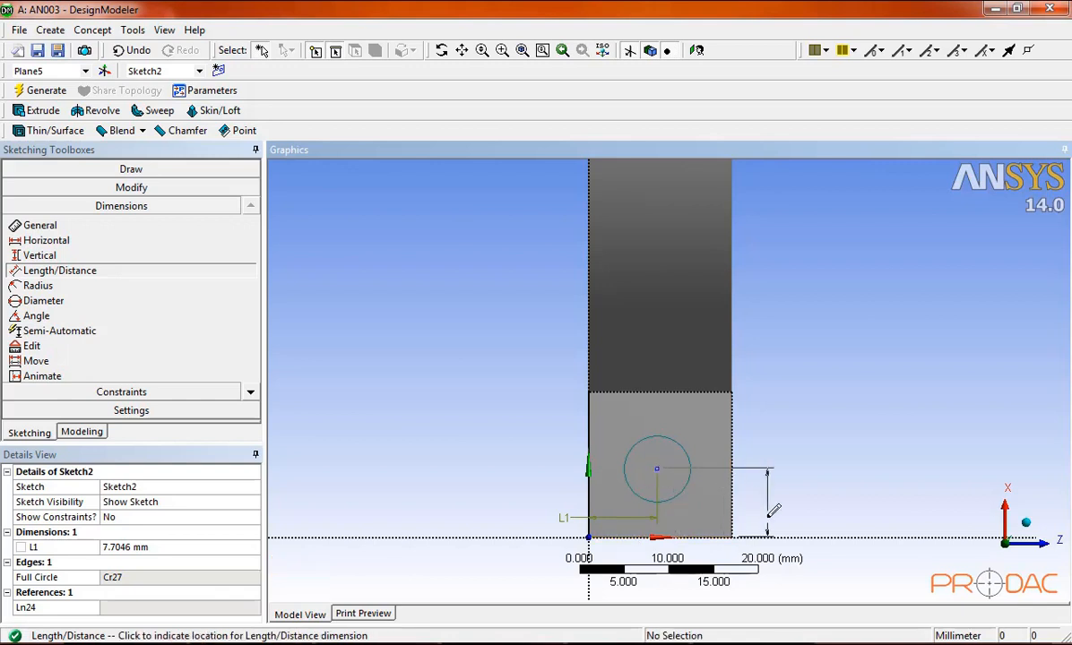
left_click(773, 508)
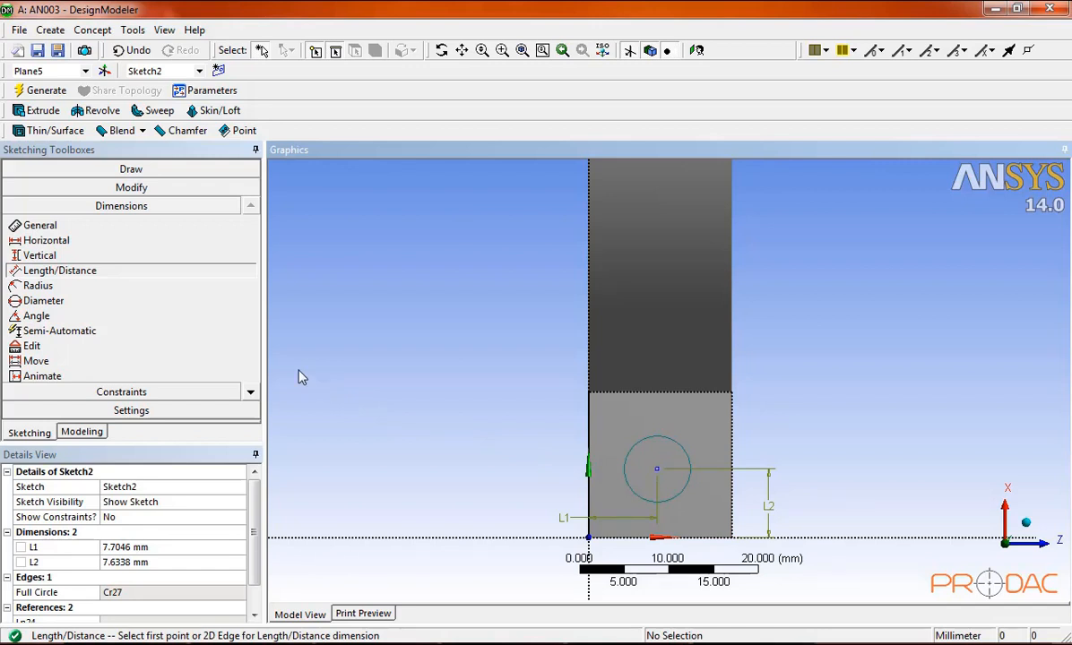
Add a diameter dimension to the circle on the tab and set it to 8 mm.
left_click(89, 302)
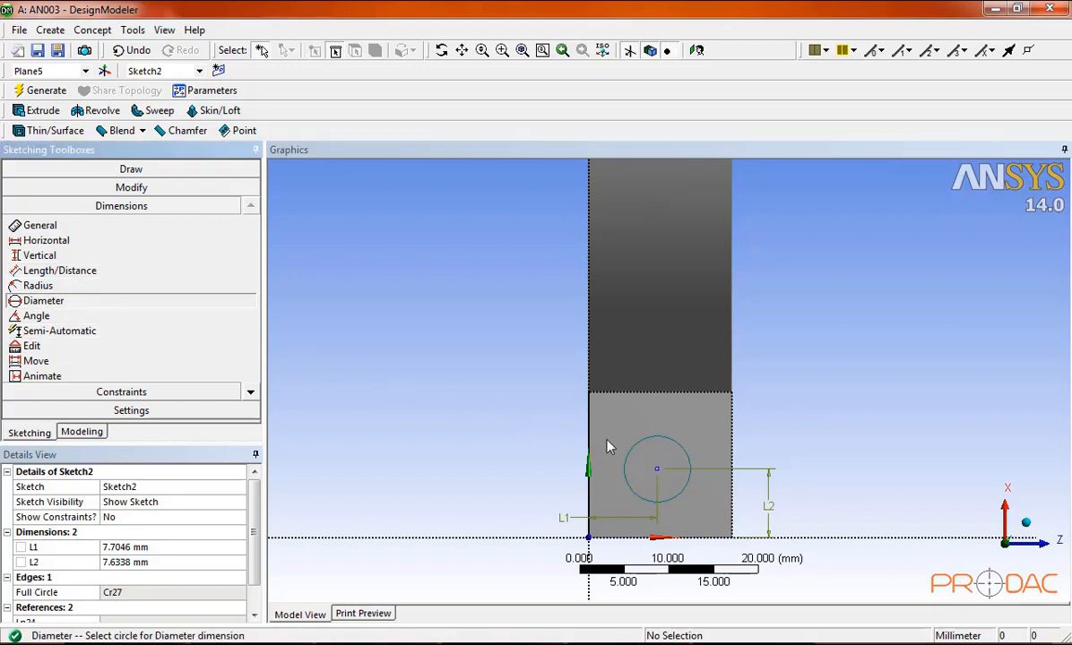
left_click(689, 461)
left_click(769, 402)
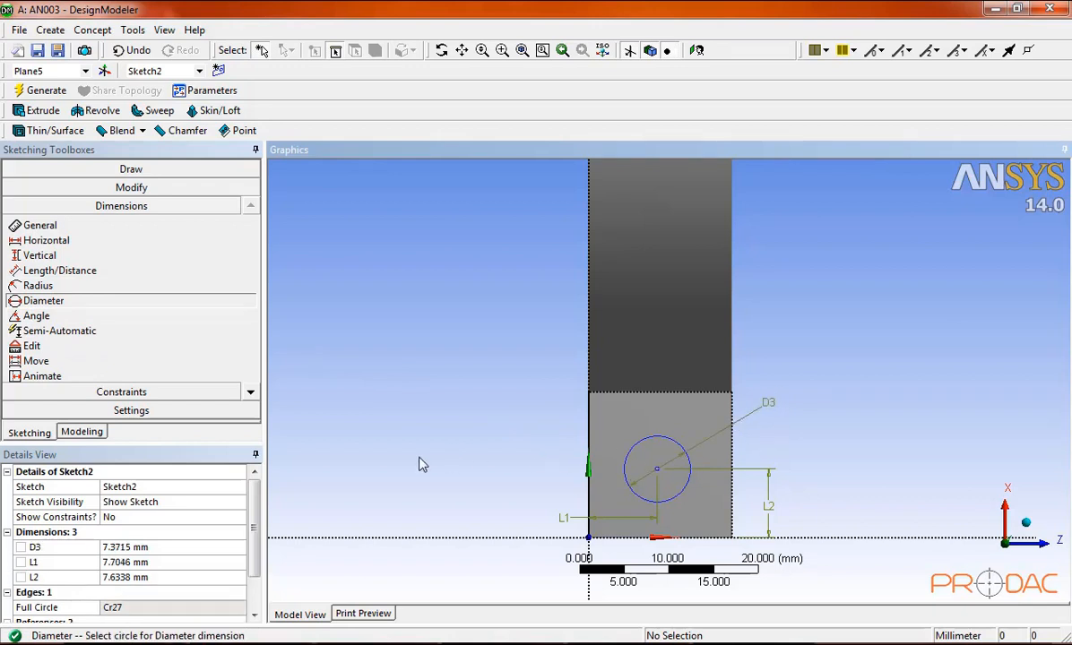
left_click(155, 547)
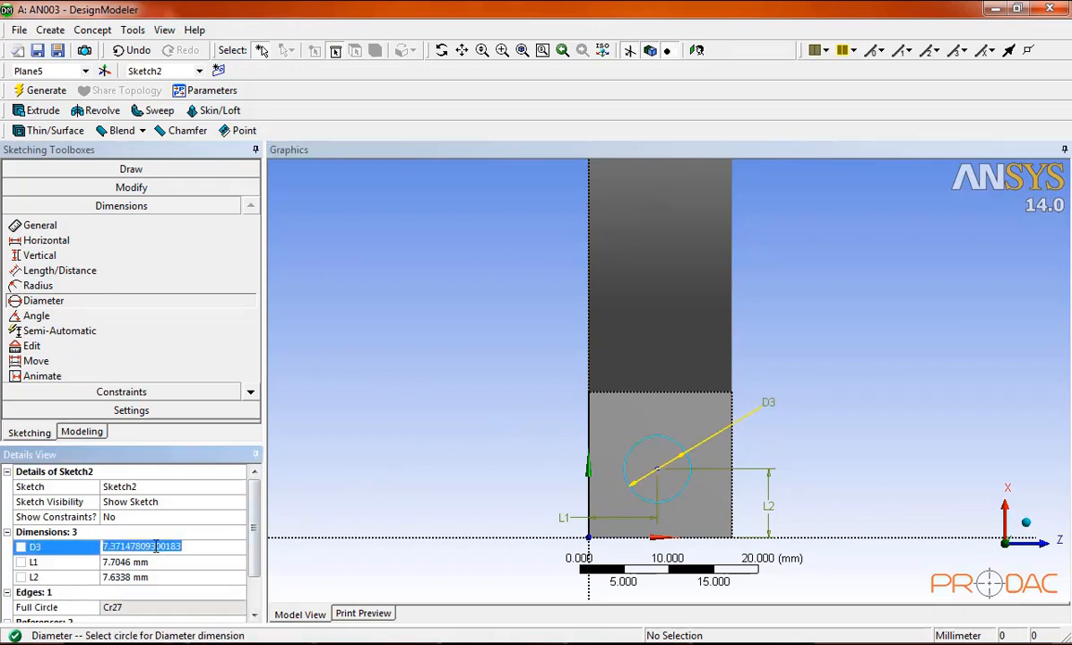
type("8")
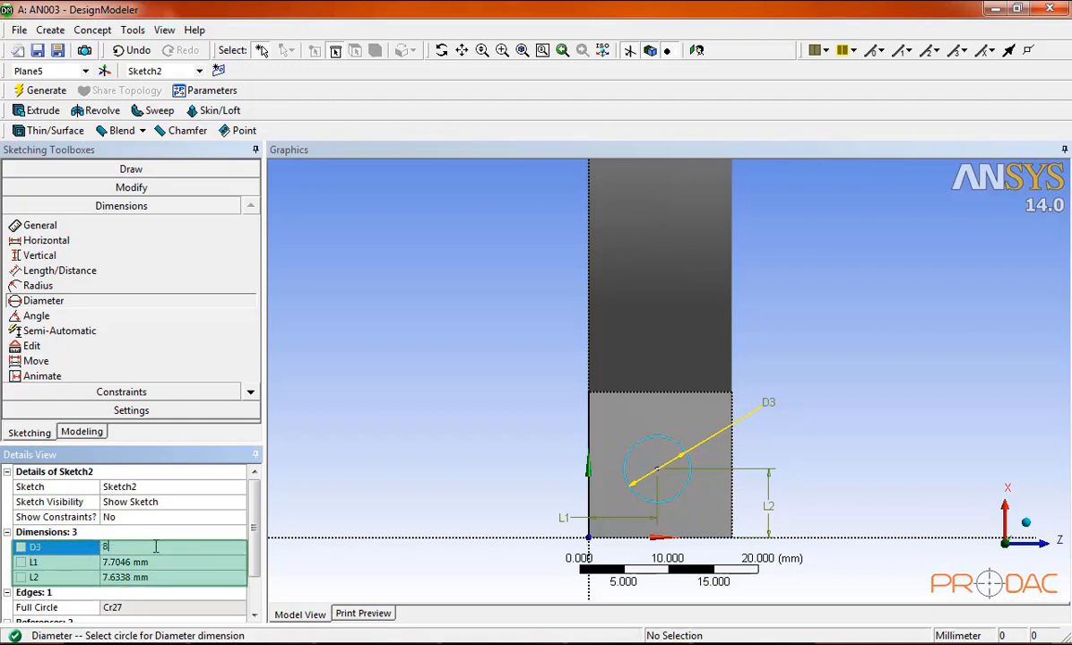
key("Return")
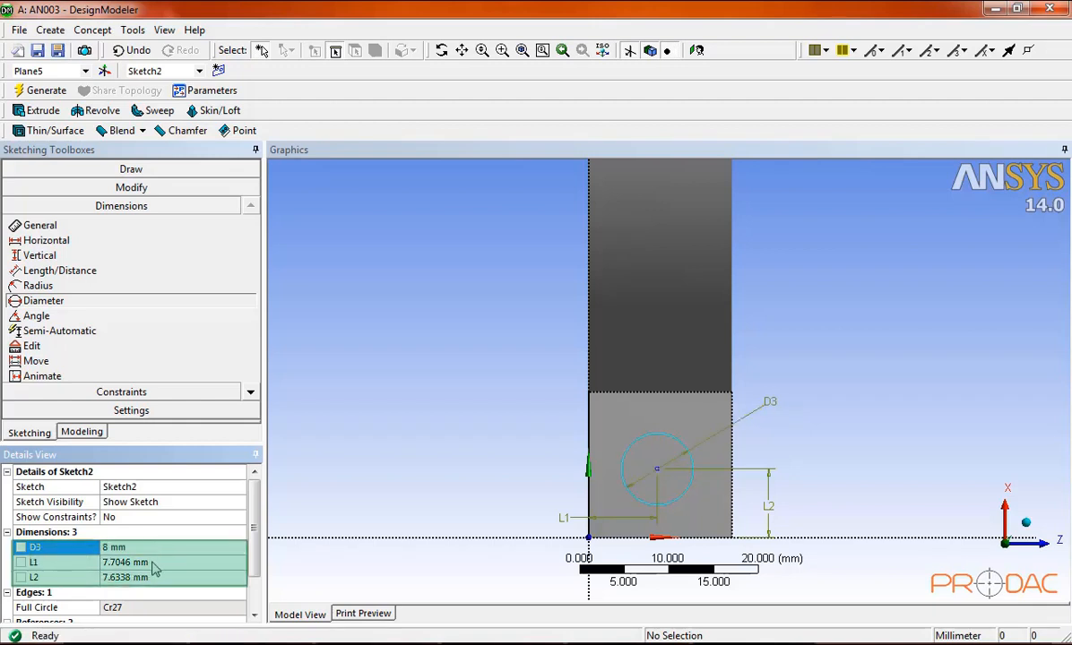
Set both of the circle centre's position dimensions, L1 and L2, to 8 mm.
left_click(153, 562)
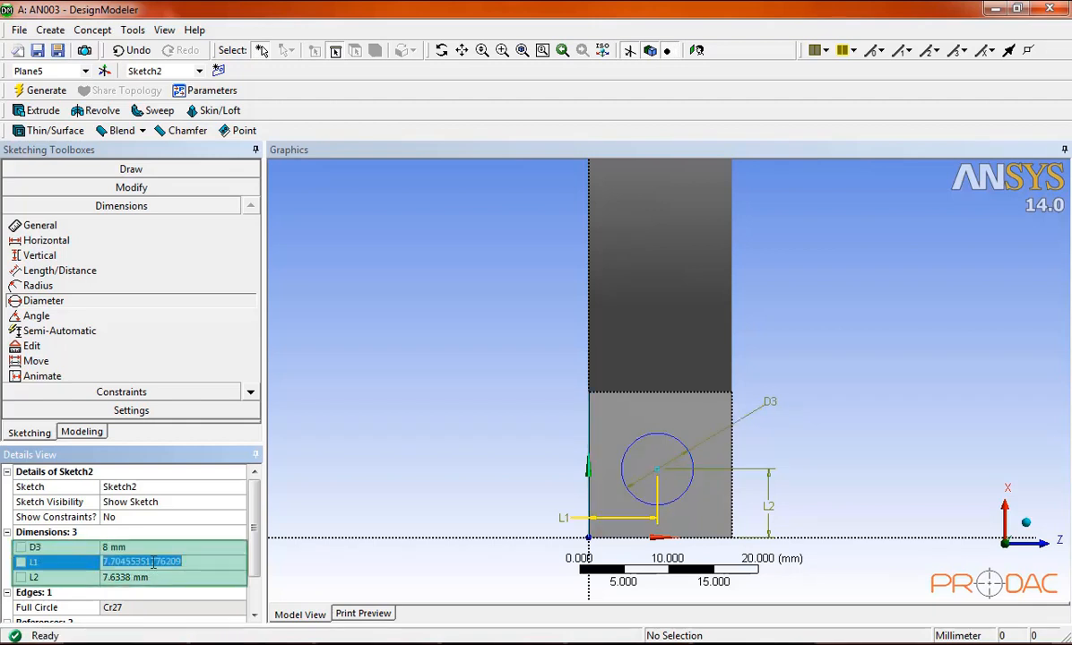
type("8")
key("Return")
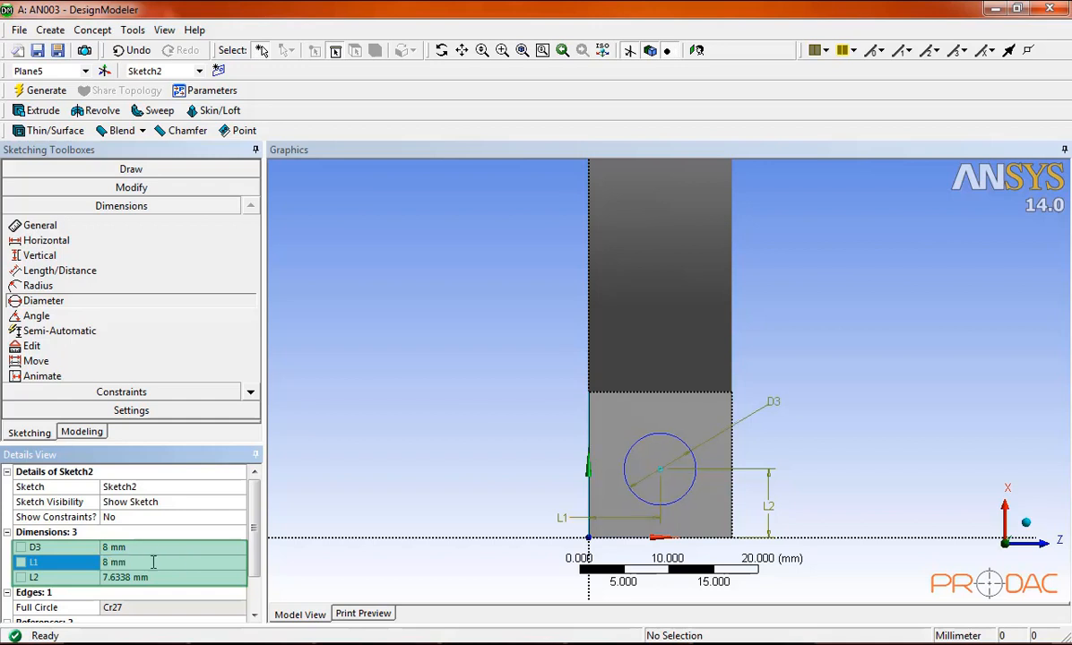
left_click(137, 577)
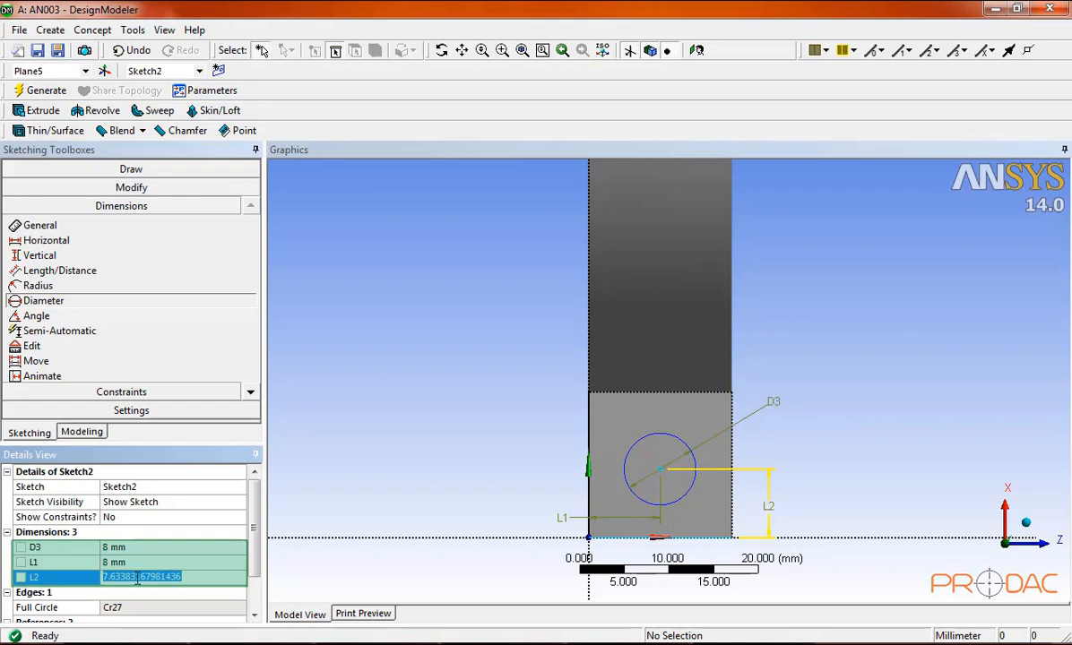
type("8")
key("Return")
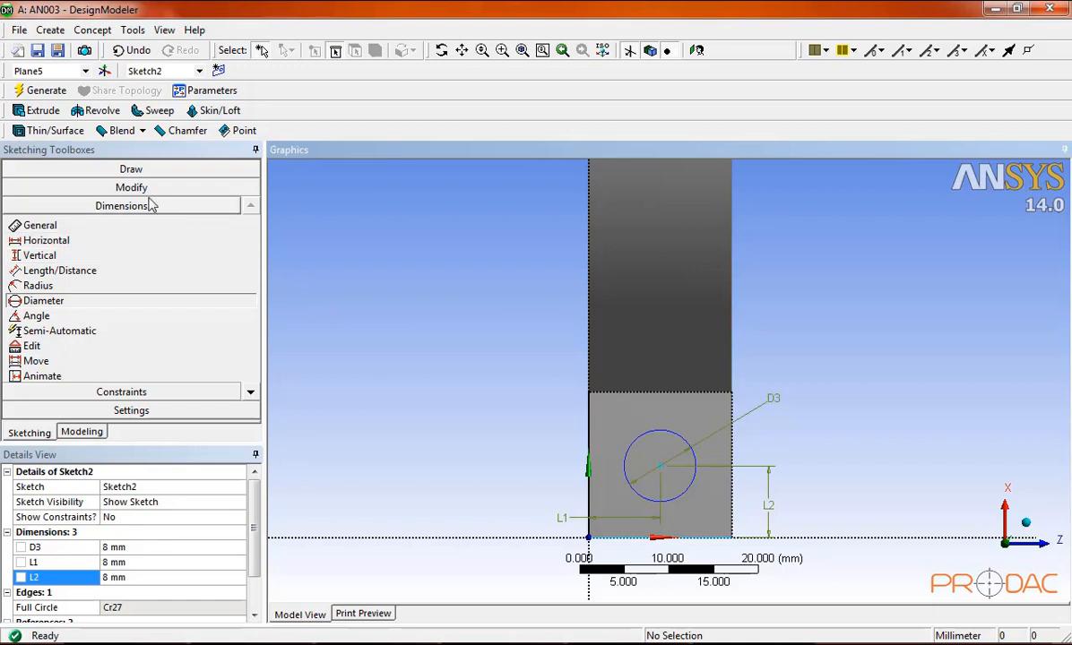
Start an extrusion of the circle sketch on Plane5 with its operation set to Cut Material.
left_click(41, 113)
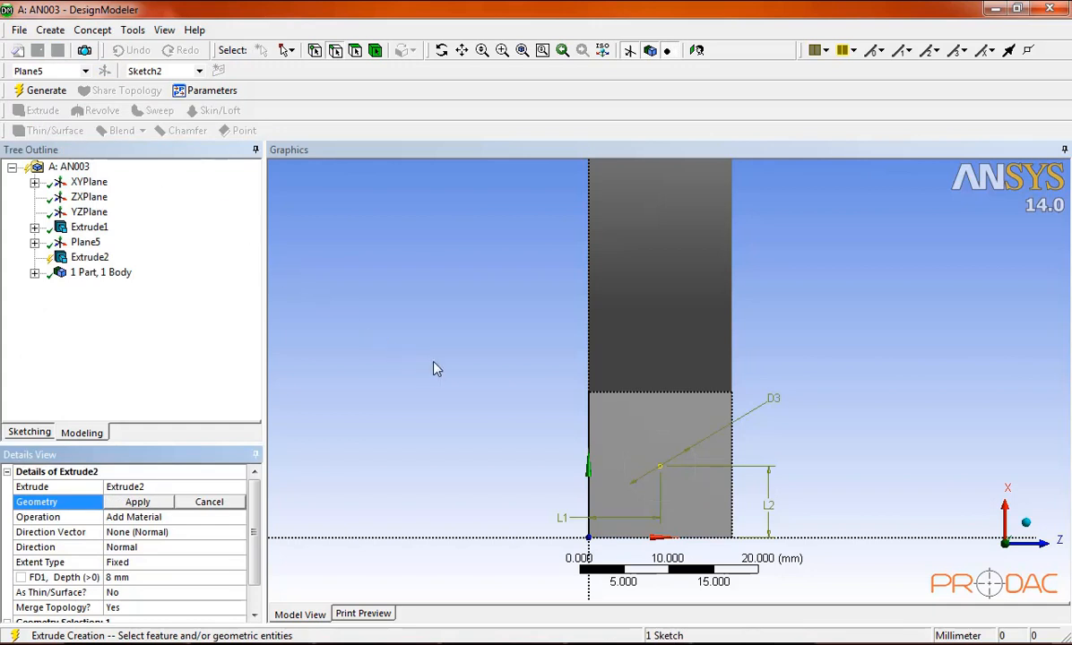
left_click(602, 52)
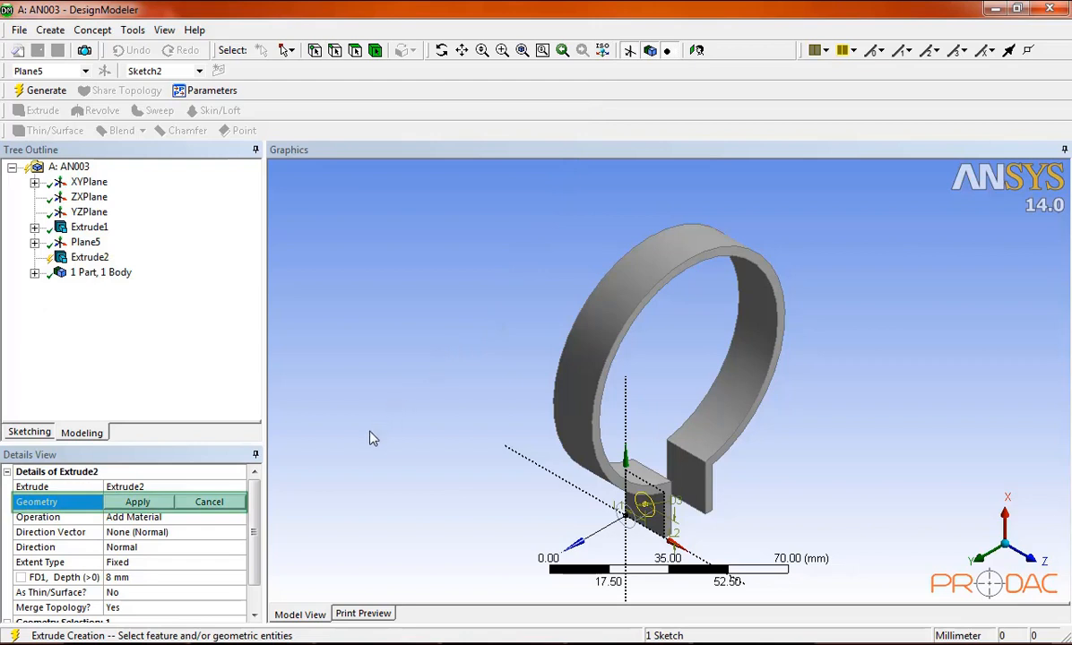
left_click(148, 503)
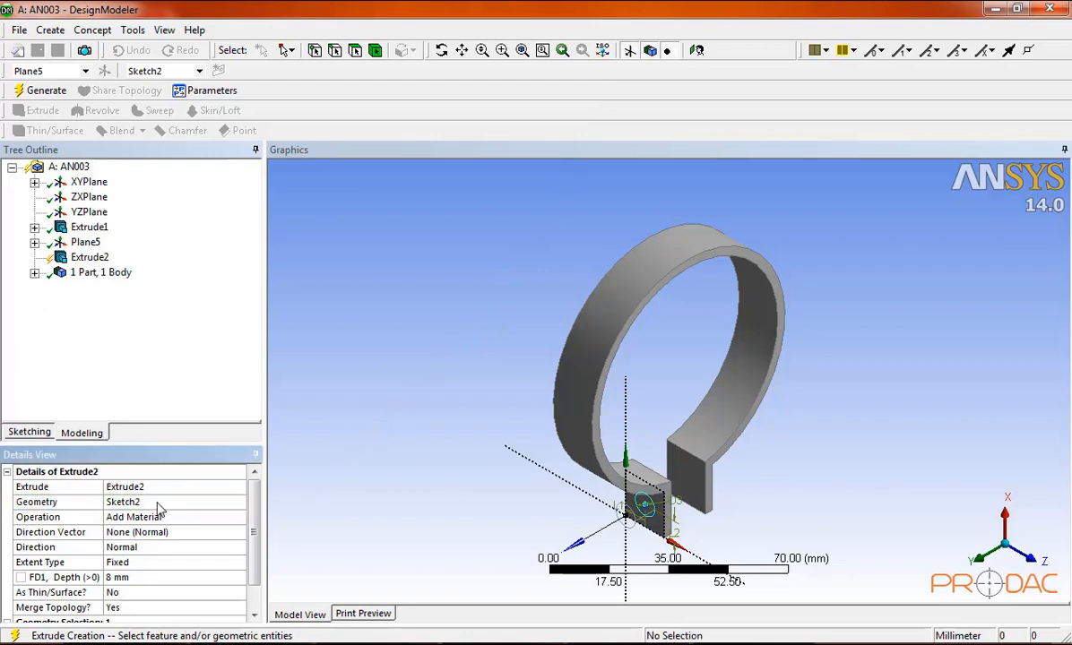
left_click(152, 517)
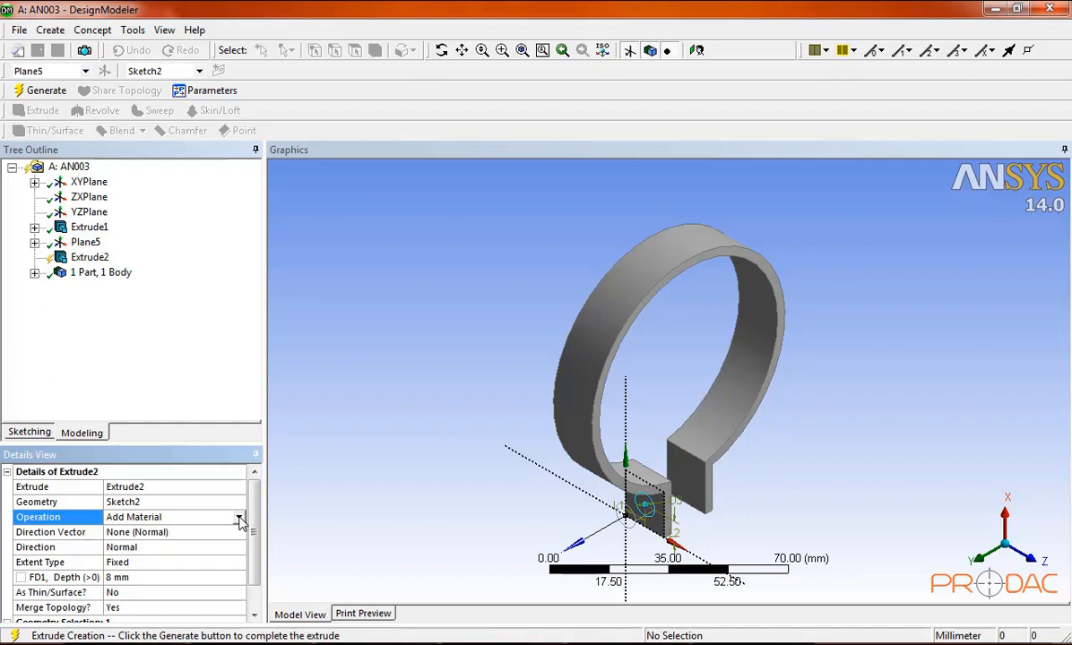
left_click(240, 519)
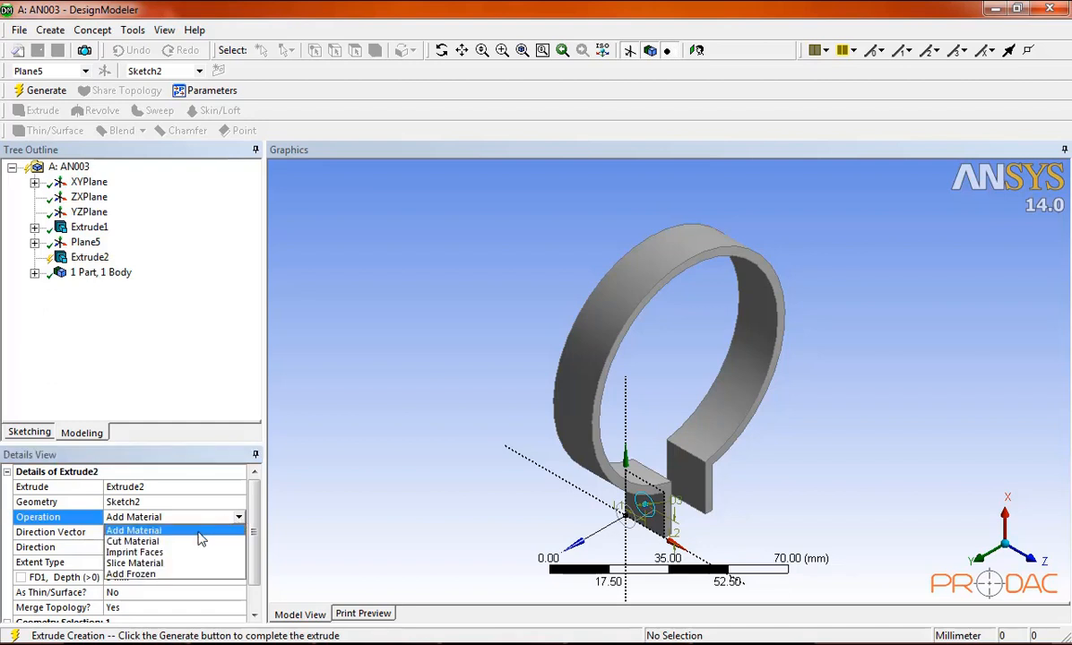
left_click(215, 538)
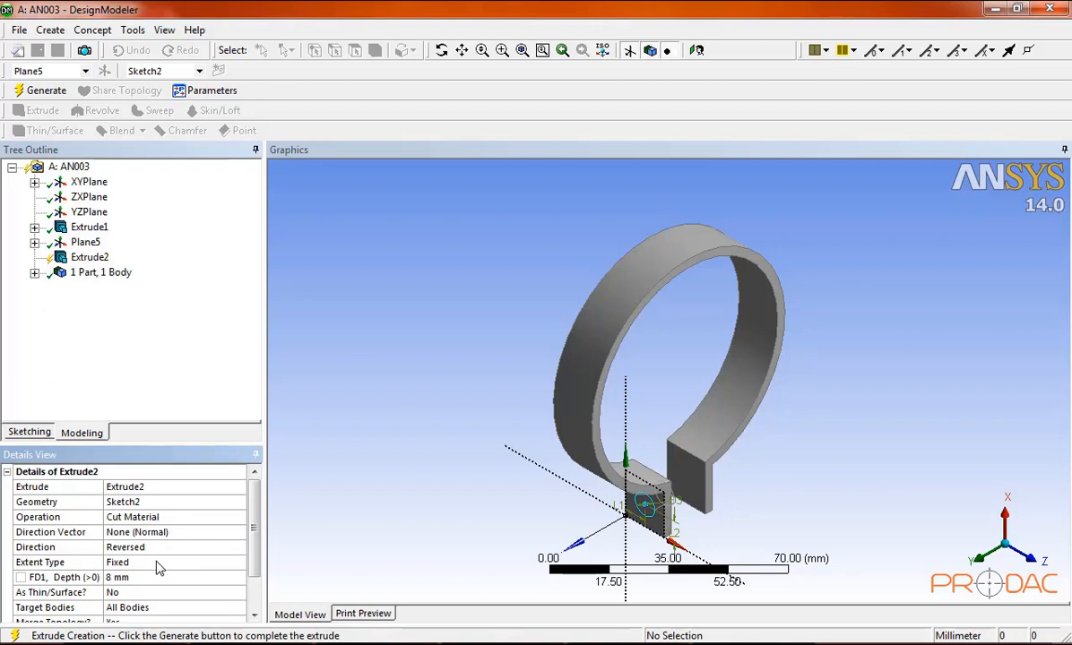
Set the cut's extent to To Faces with the opposite tab's outer face as target, and generate the holes through both tabs.
left_click(157, 564)
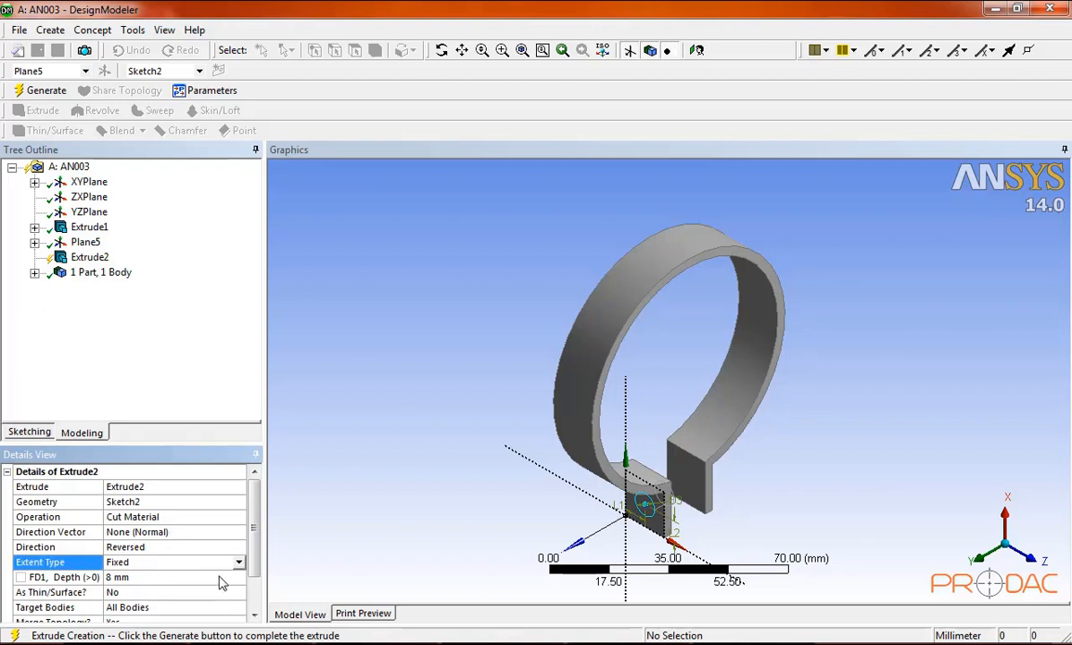
left_click(239, 563)
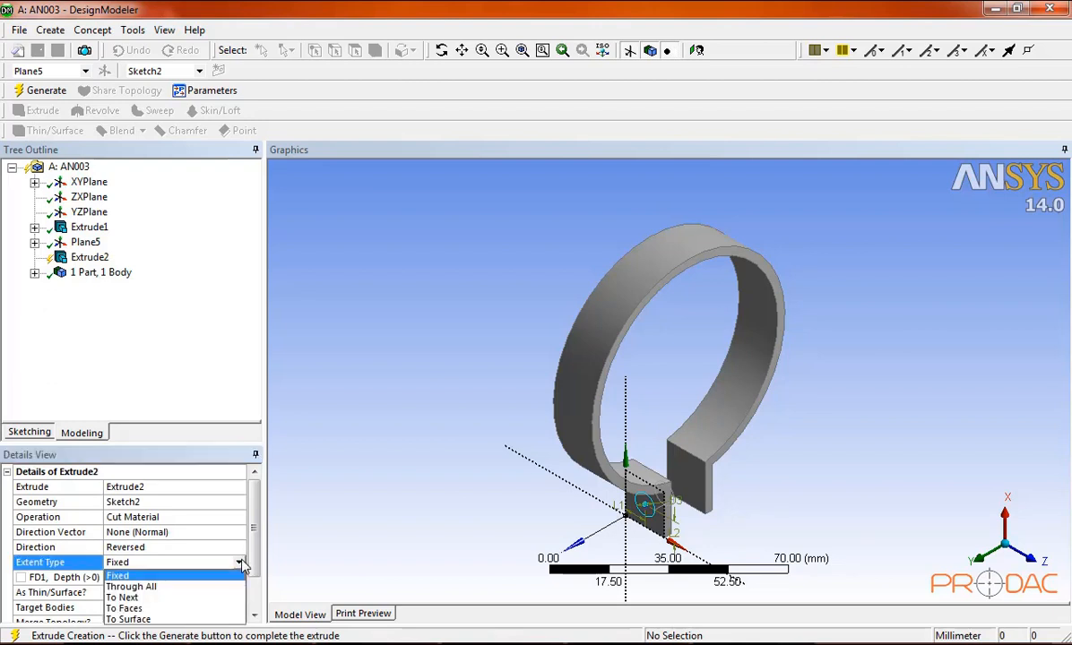
left_click(189, 609)
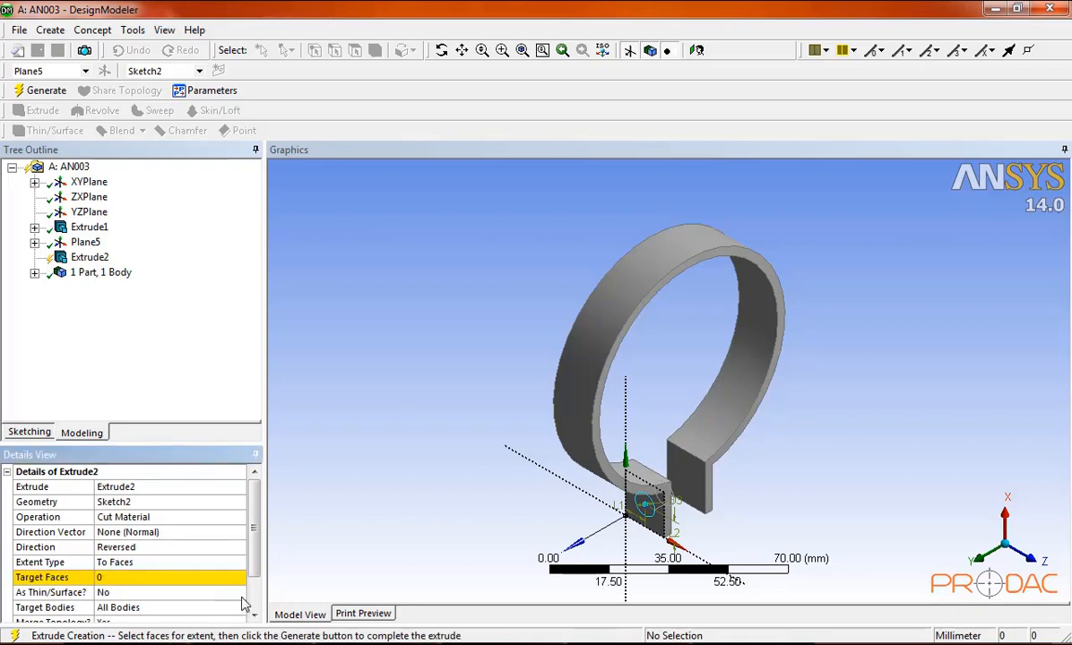
middle_click_drag(445, 529, 377, 520)
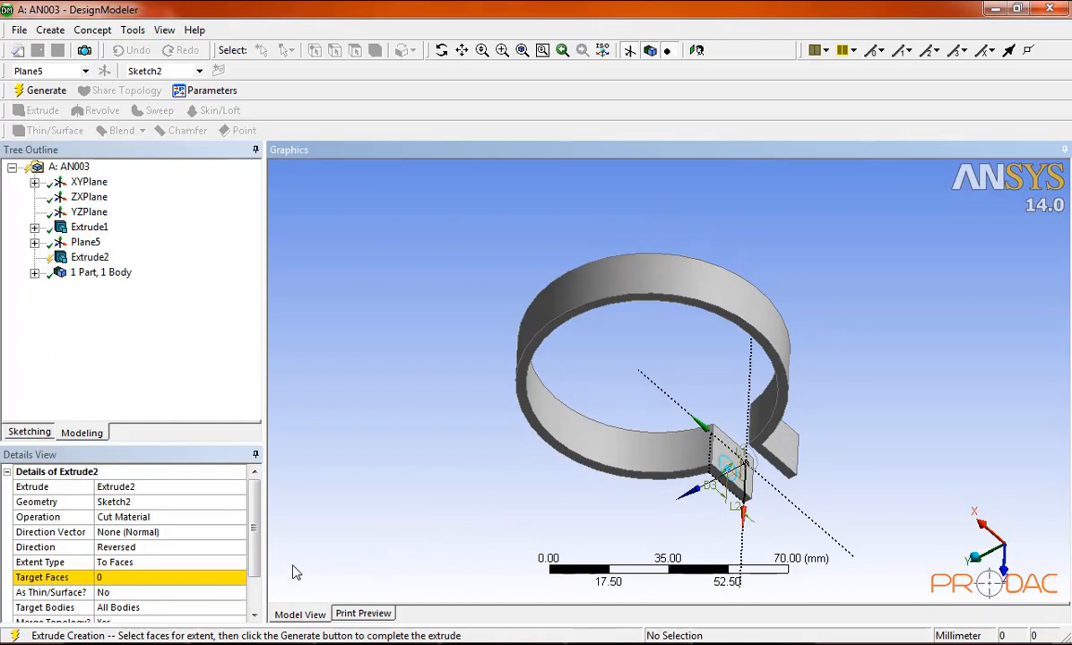
left_click(204, 585)
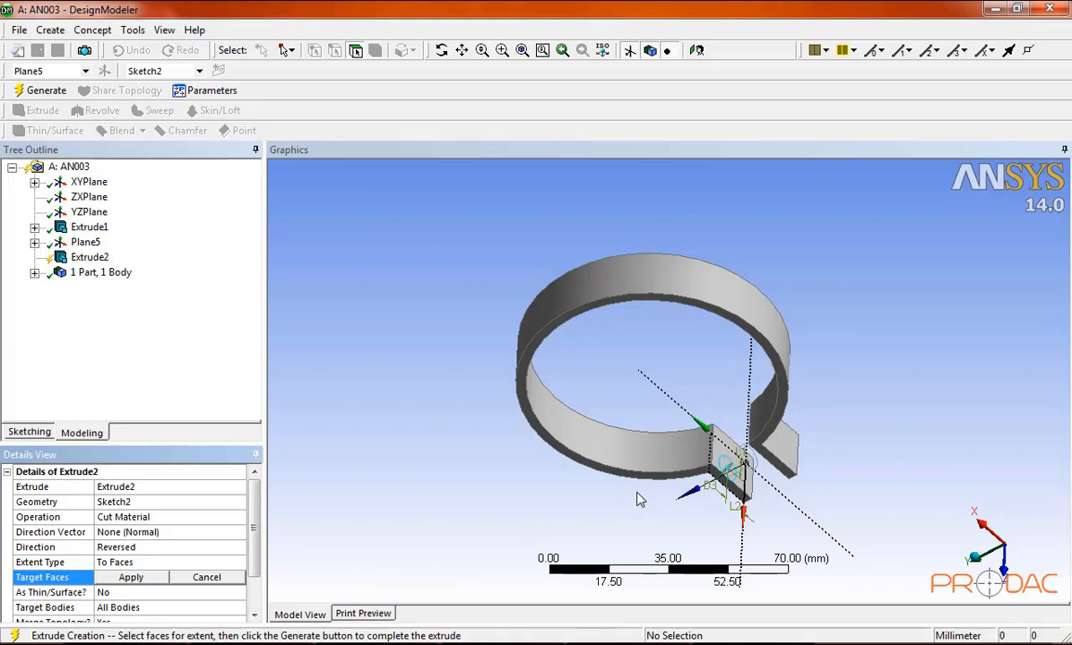
left_click(792, 455)
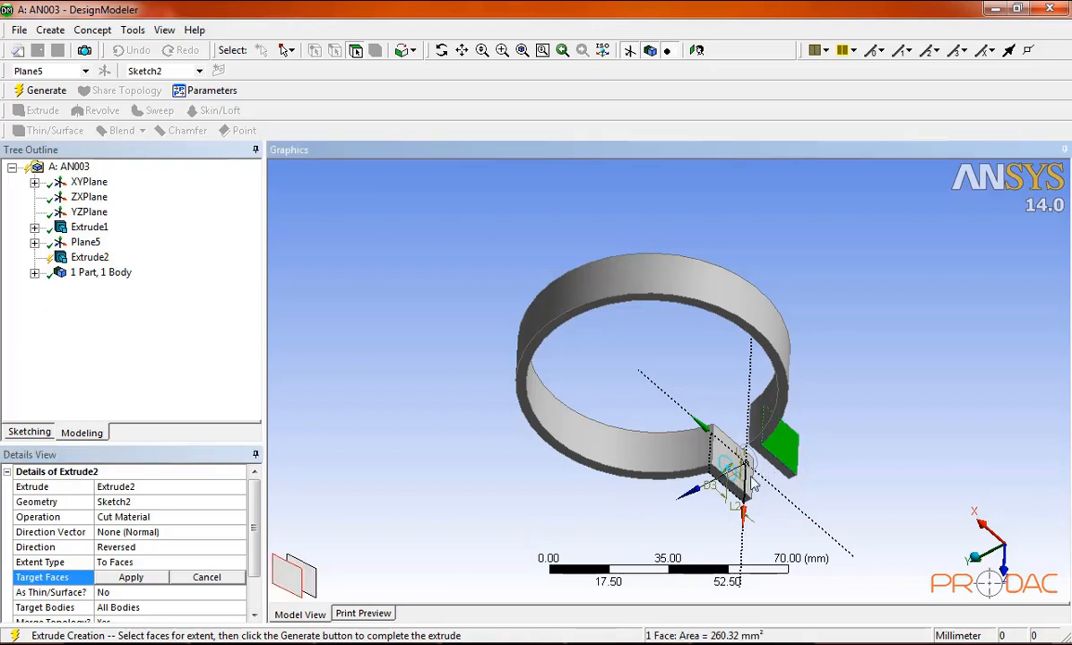
left_click(133, 579)
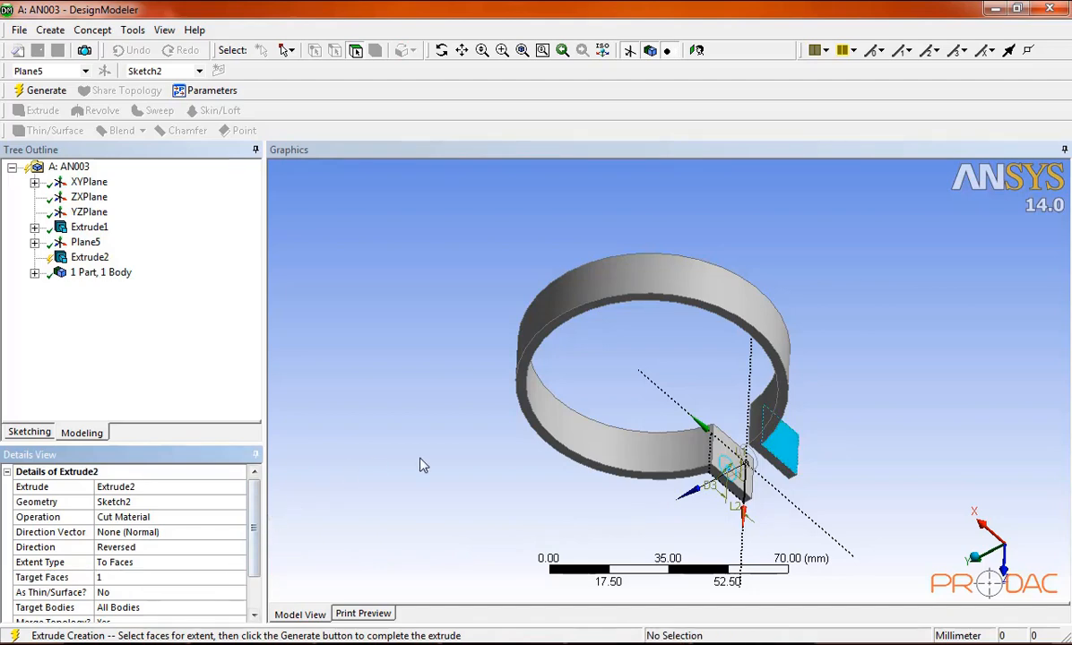
middle_click_drag(421, 465, 490, 406)
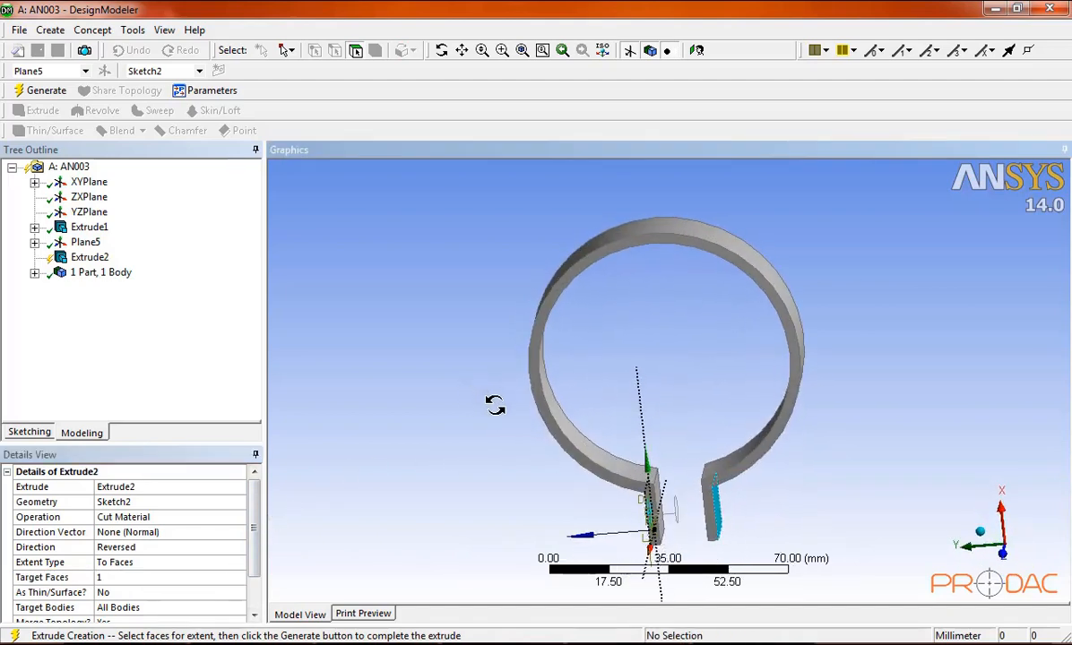
left_click(45, 92)
middle_click_drag(553, 476, 412, 385)
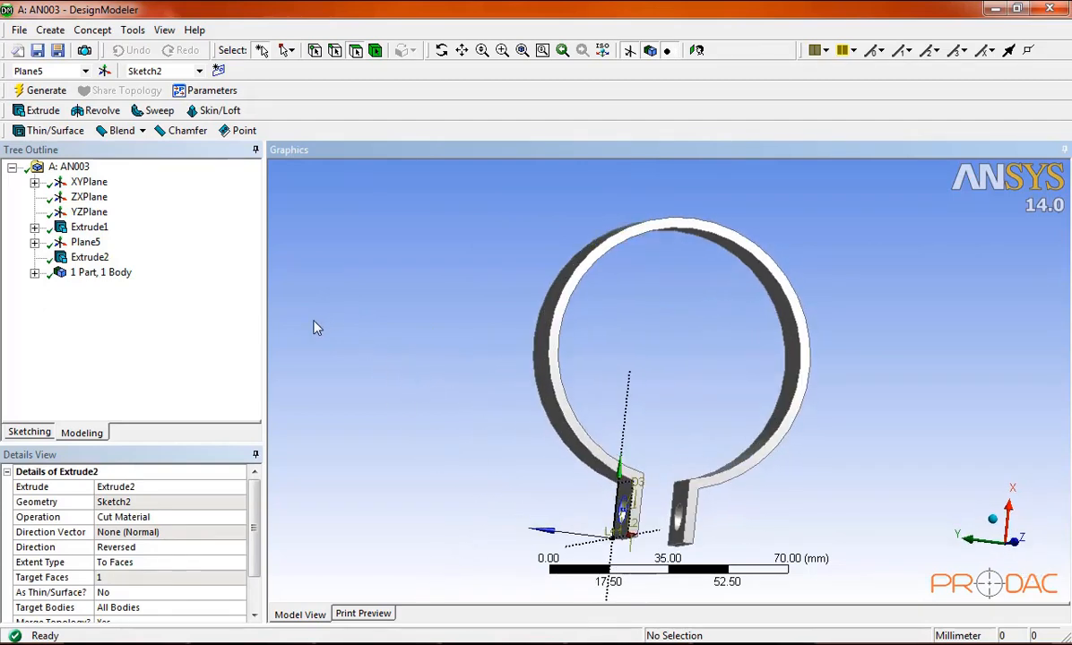
Hide the circle sketch, Sketch2, under Plane5.
left_click(34, 242)
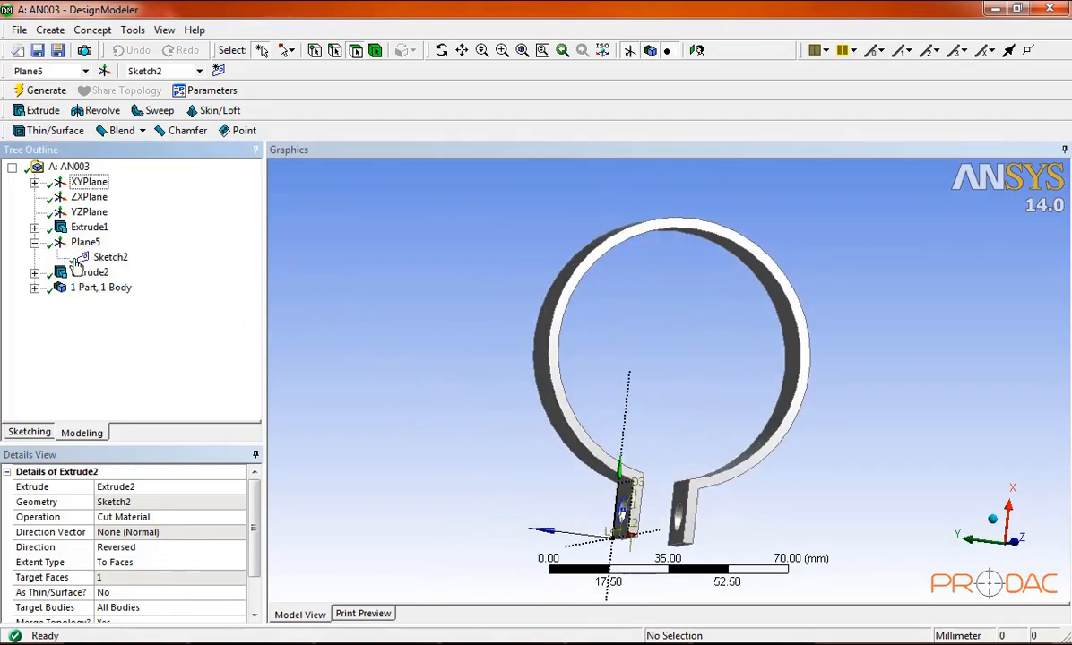
left_click(95, 260)
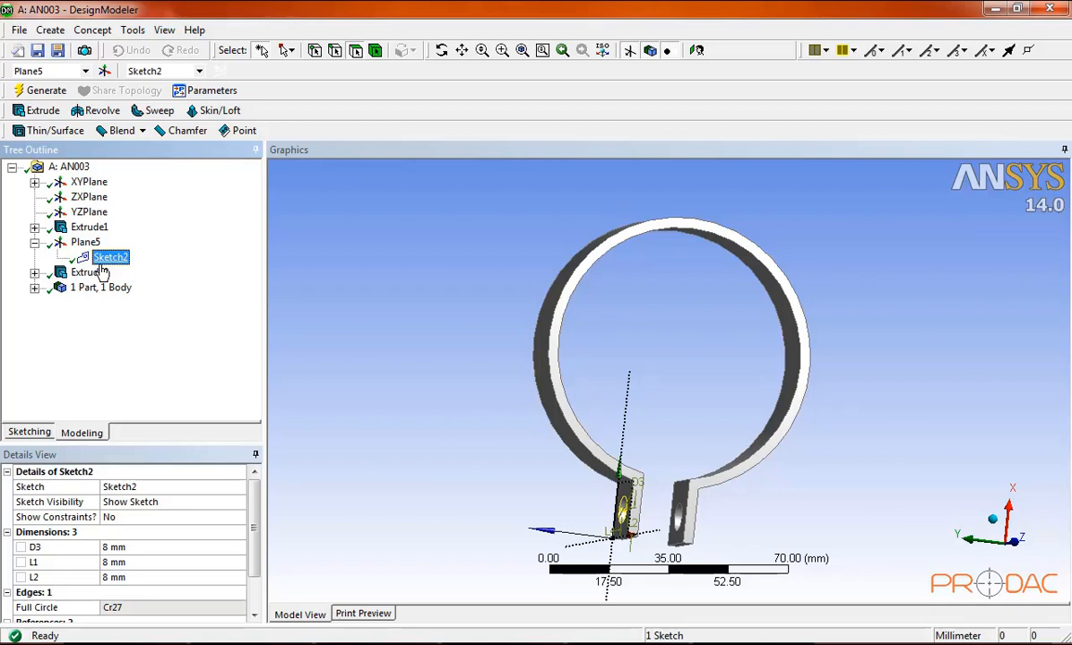
right_click(101, 270)
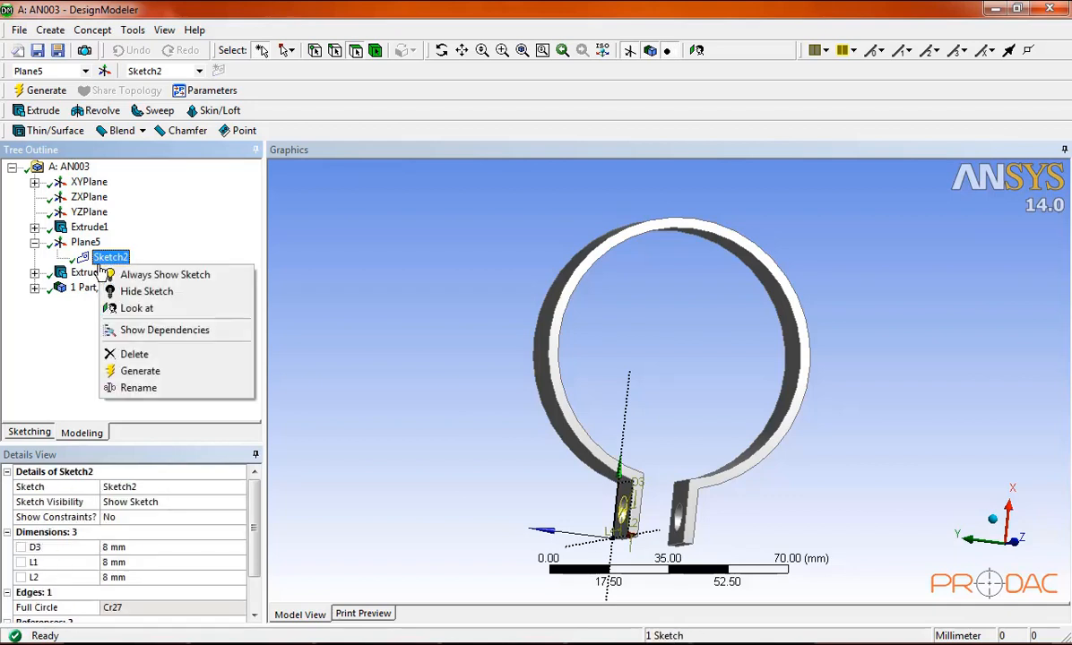
left_click(132, 293)
mouse_move(407, 333)
middle_mouse_down()
mouse_move(699, 438)
mouse_move(733, 331)
mouse_move(586, 379)
mouse_move(603, 375)
middle_mouse_up()
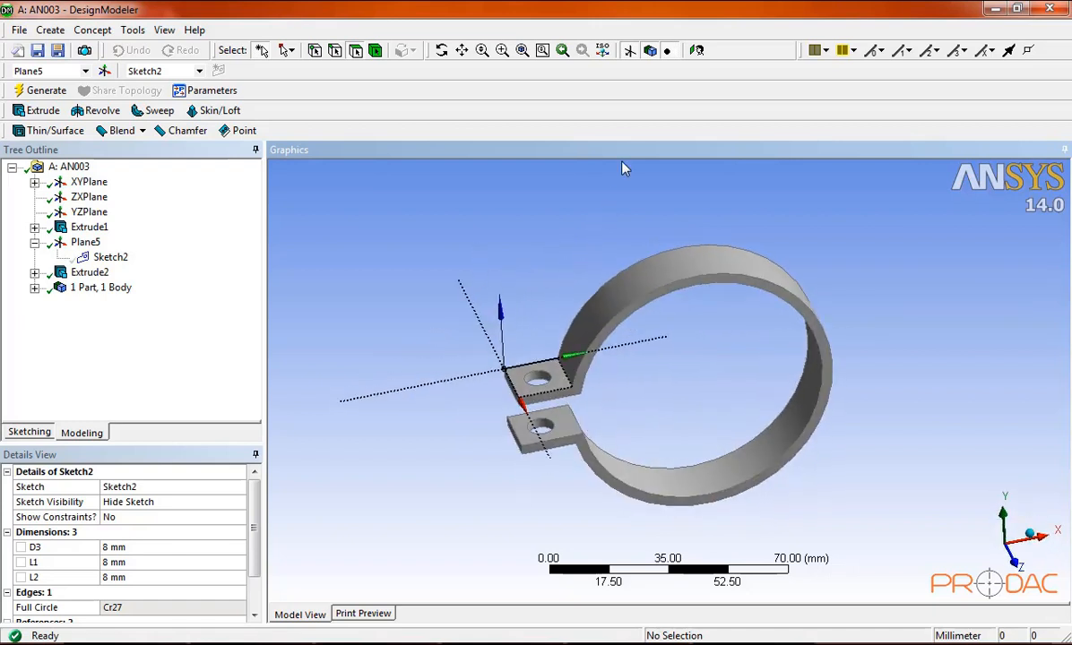
Turn off the display of the plane axes in the model view.
left_click(630, 50)
left_click(630, 50)
left_click(630, 50)
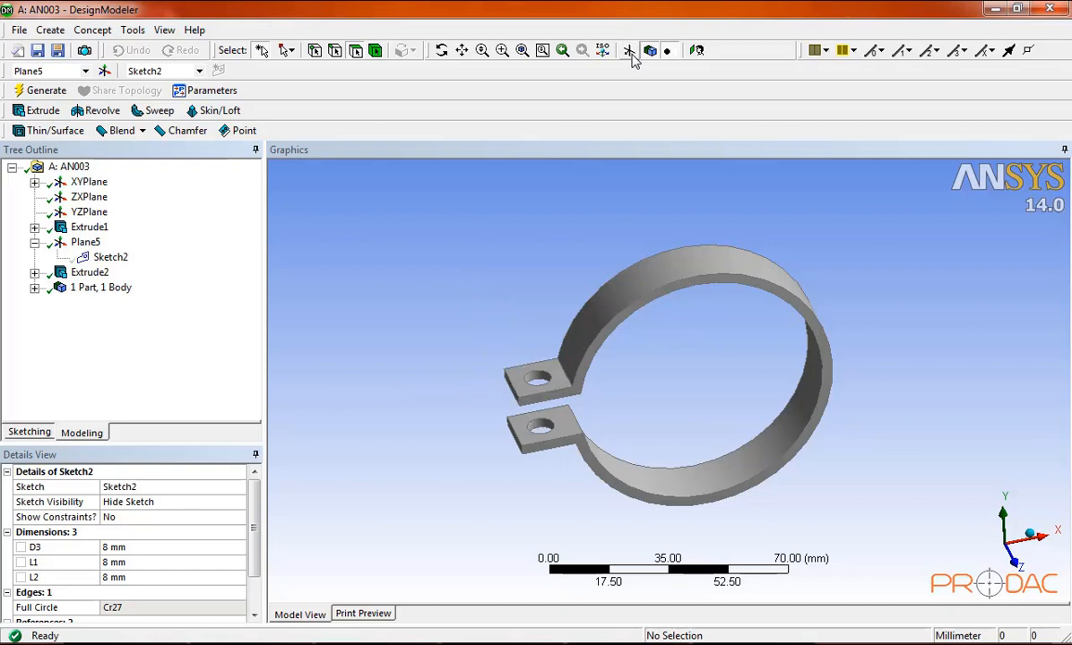
Create a fixed-radius blend on the four short corner edges at the free ends of both tabs.
scroll(532, 366, "down", 3)
scroll(581, 380, "up", 6)
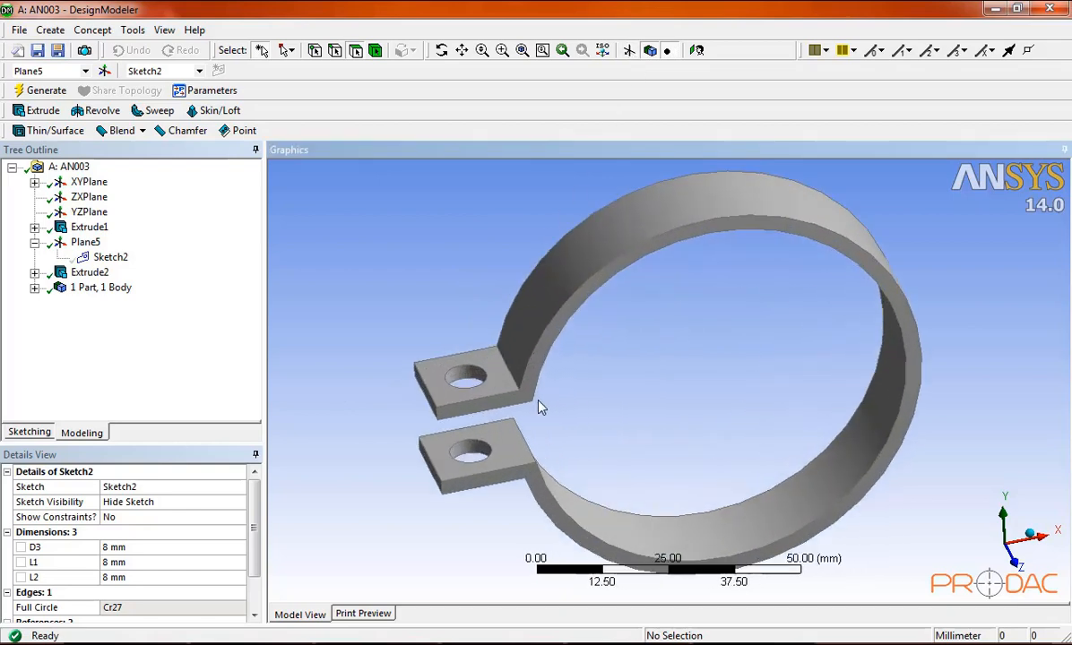
middle_click_drag(540, 402, 485, 388)
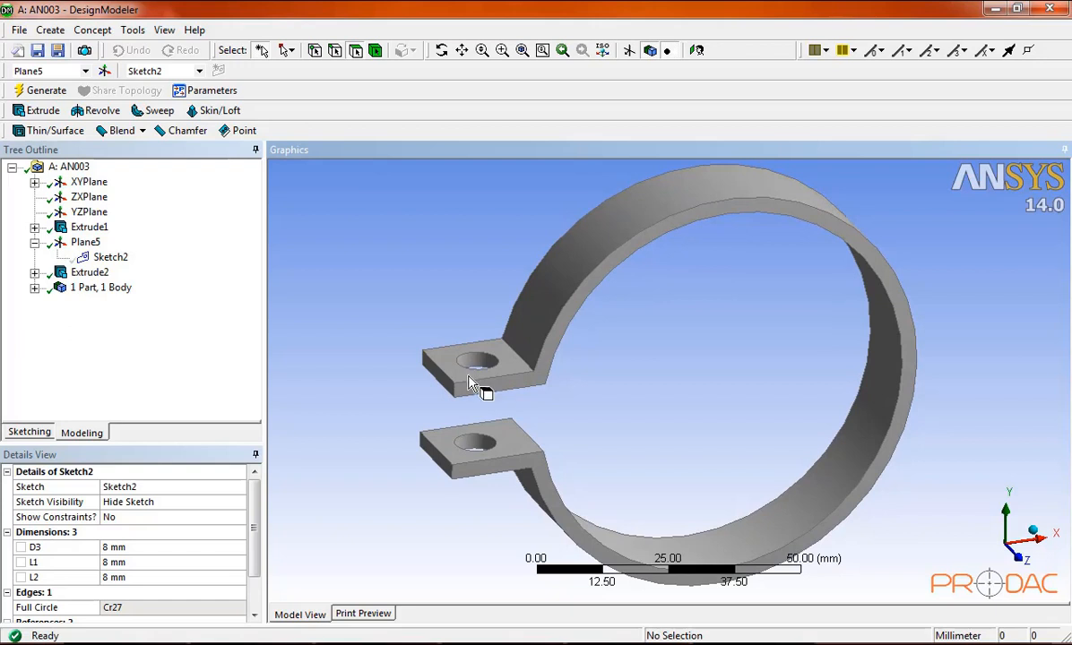
left_click(141, 133)
left_click(146, 153)
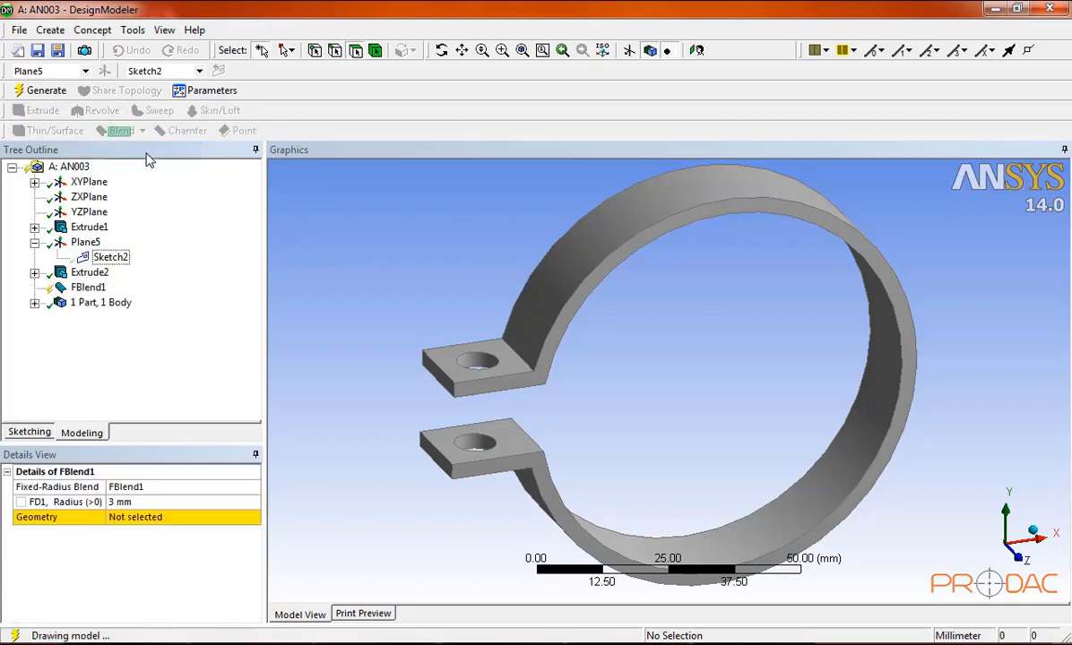
left_click(455, 387)
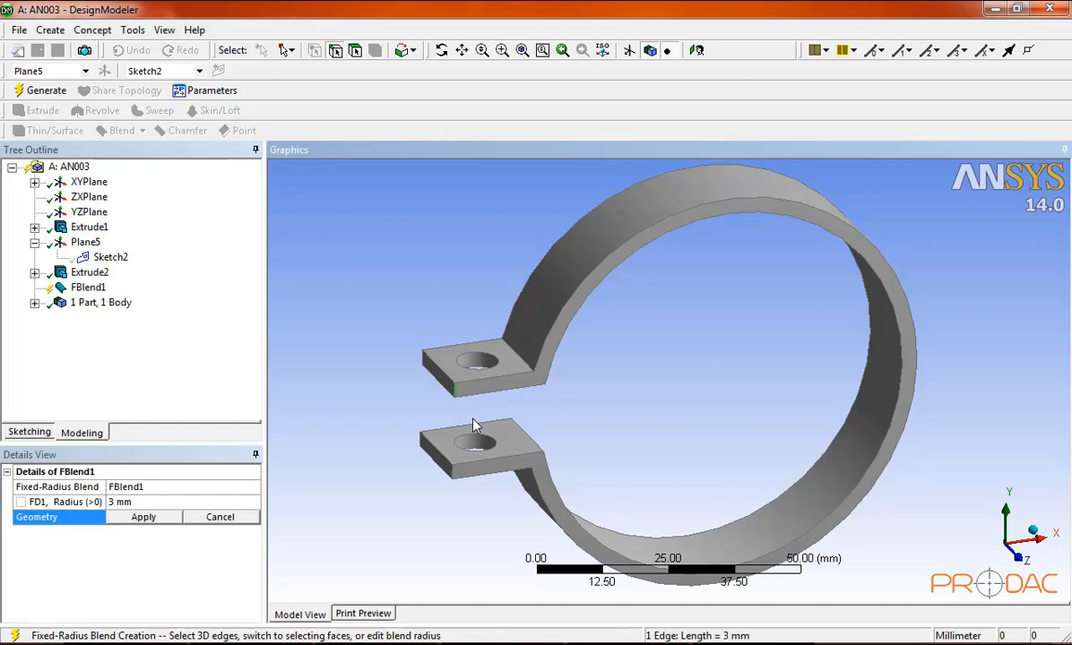
middle_click_drag(475, 425, 538, 401)
left_click(529, 369, "ctrl")
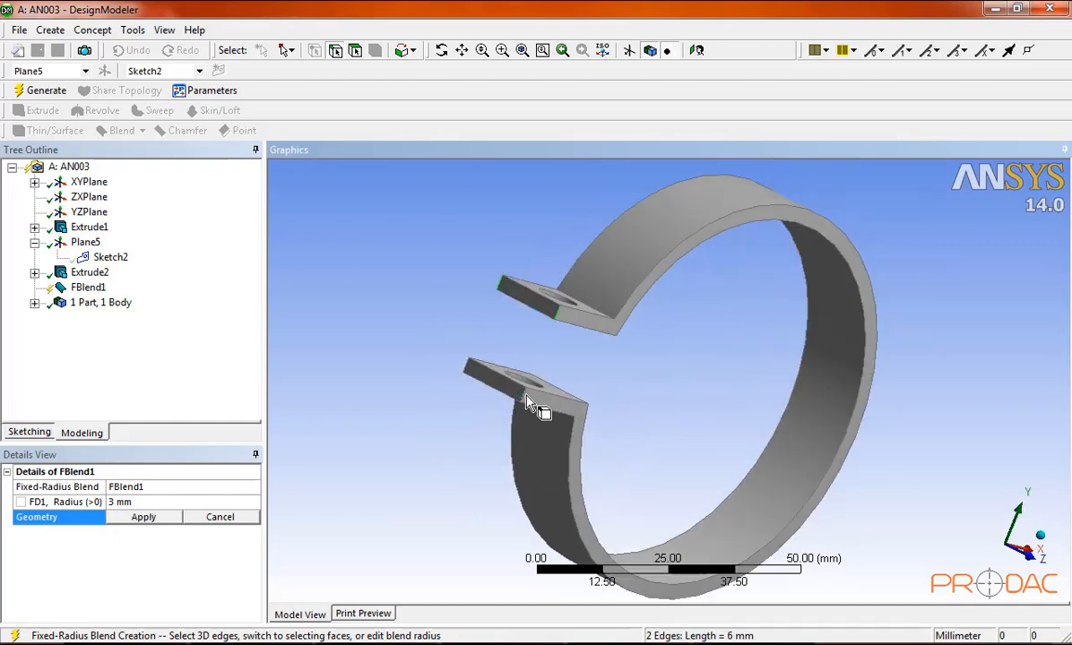
left_click(527, 400, "ctrl")
middle_click_drag(479, 377, 515, 386)
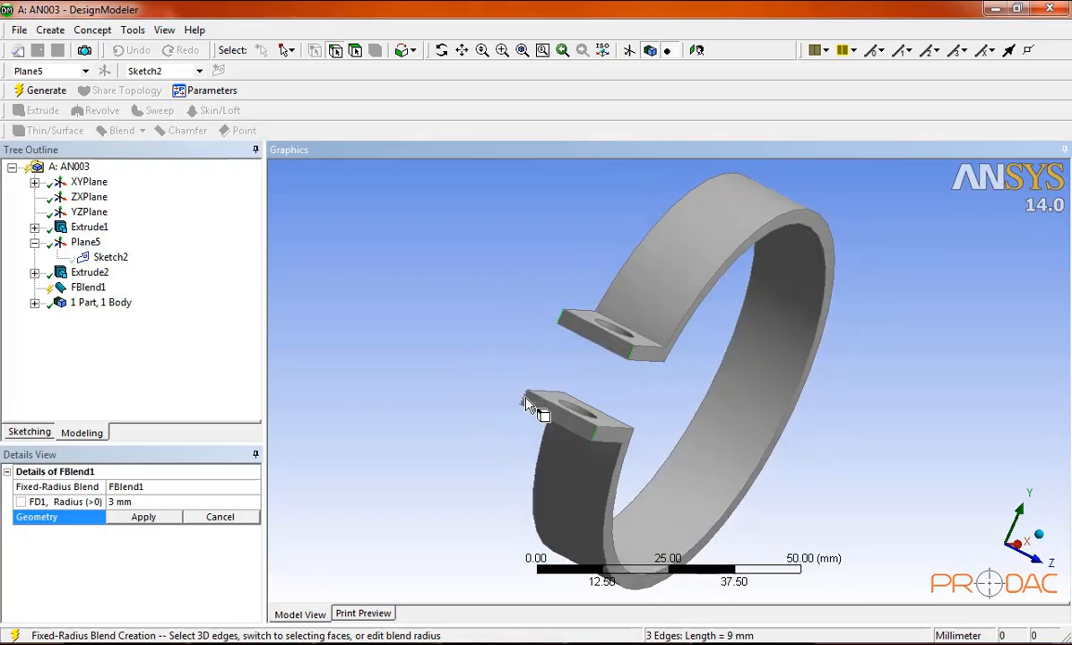
left_click(608, 424, "ctrl")
middle_click_drag(607, 425, 475, 422)
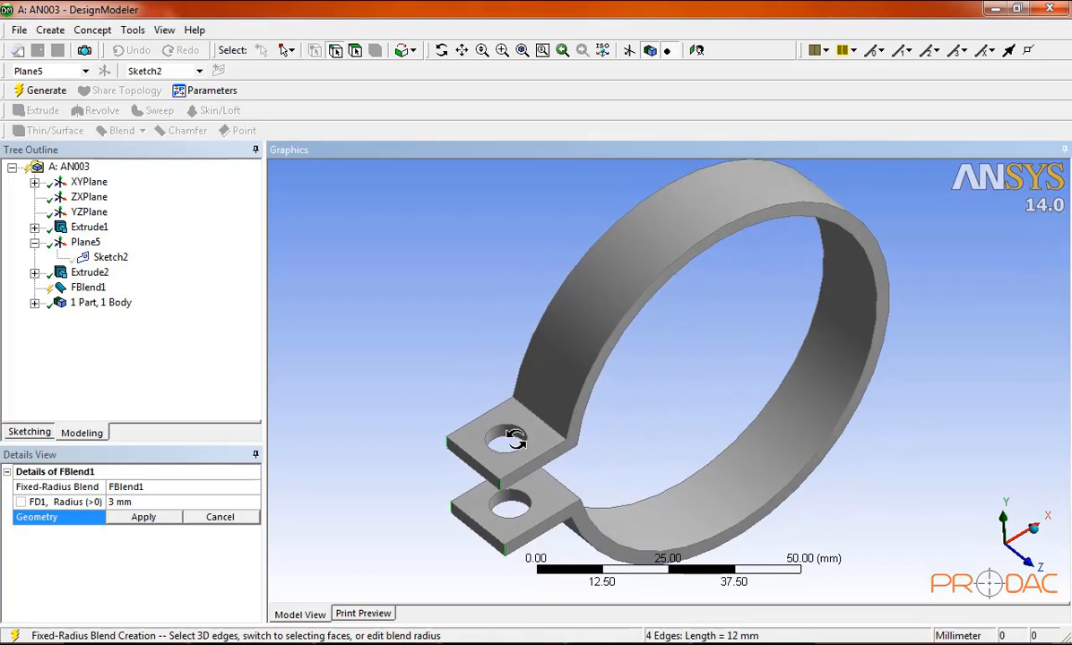
left_click(136, 517)
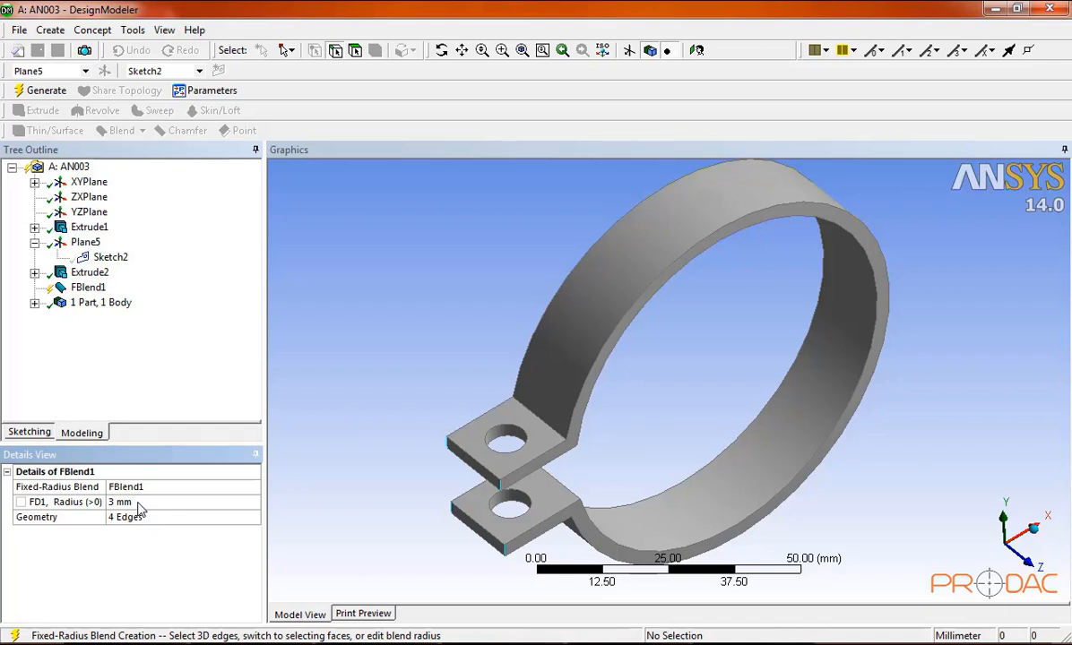
Set the blend radius to 4 mm and generate the rounded tab corners.
left_click(139, 503)
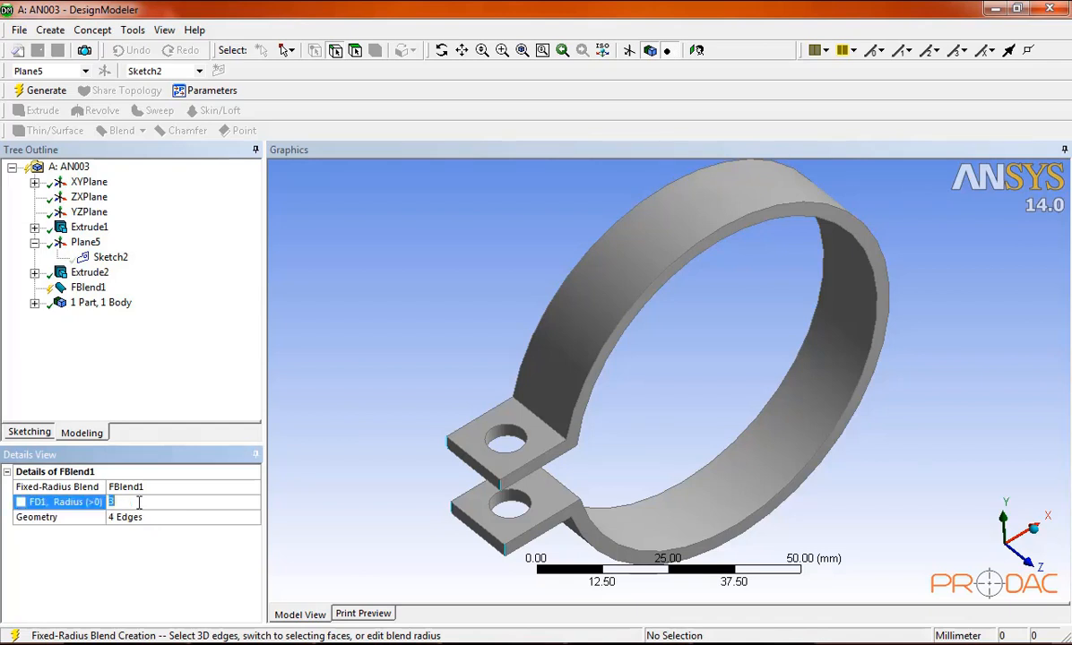
type("4")
key("Return")
left_click(50, 95)
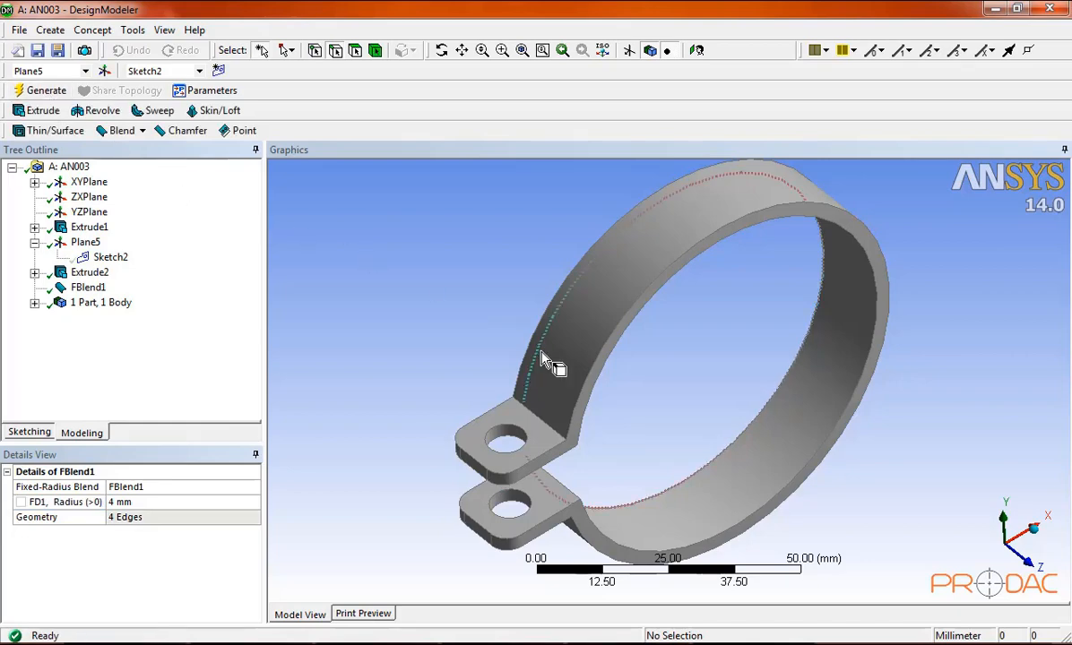
middle_click_drag(547, 364, 500, 366)
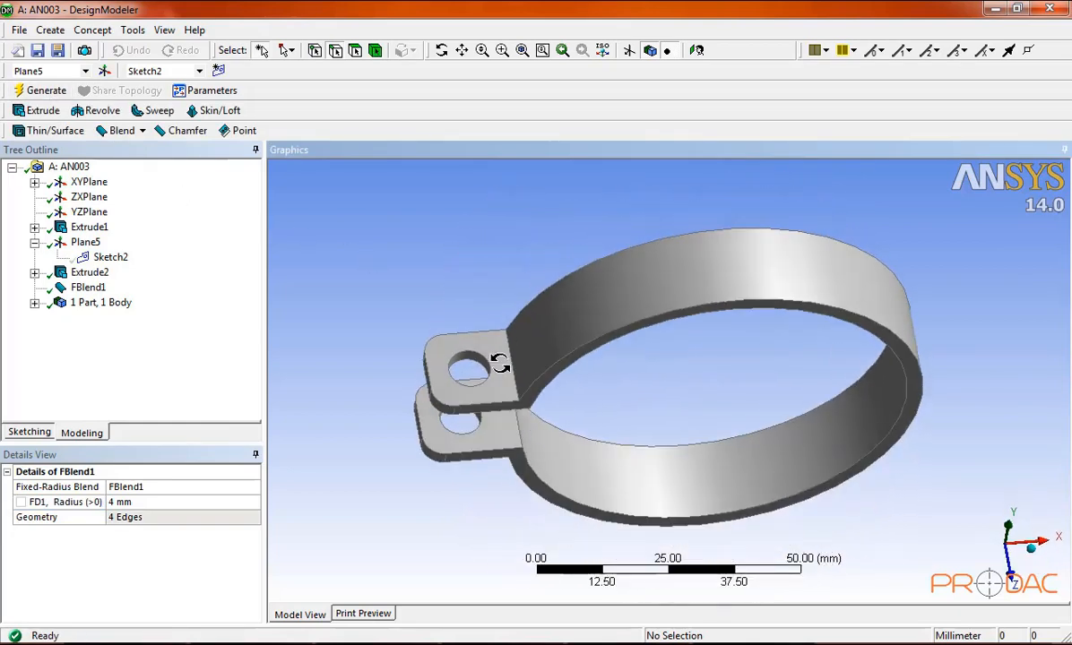
Save the finished AN003 clamp model, close DesignModeler and save the AN003 project in Workbench.
scroll(603, 326, "down", 4)
middle_click_drag(603, 326, 695, 425)
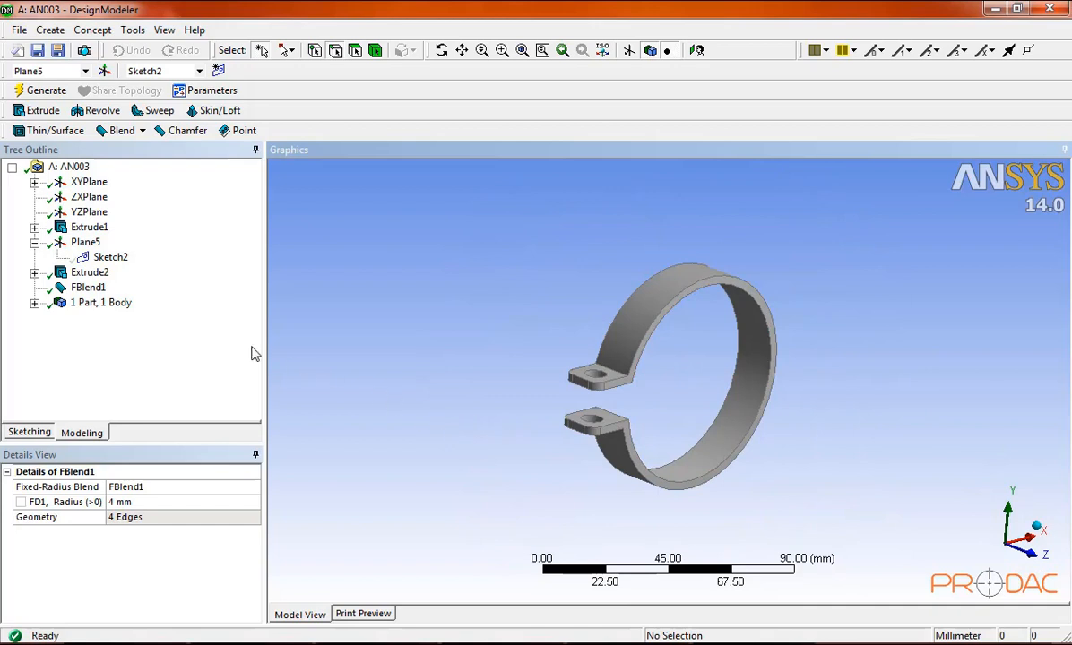
left_click(35, 242)
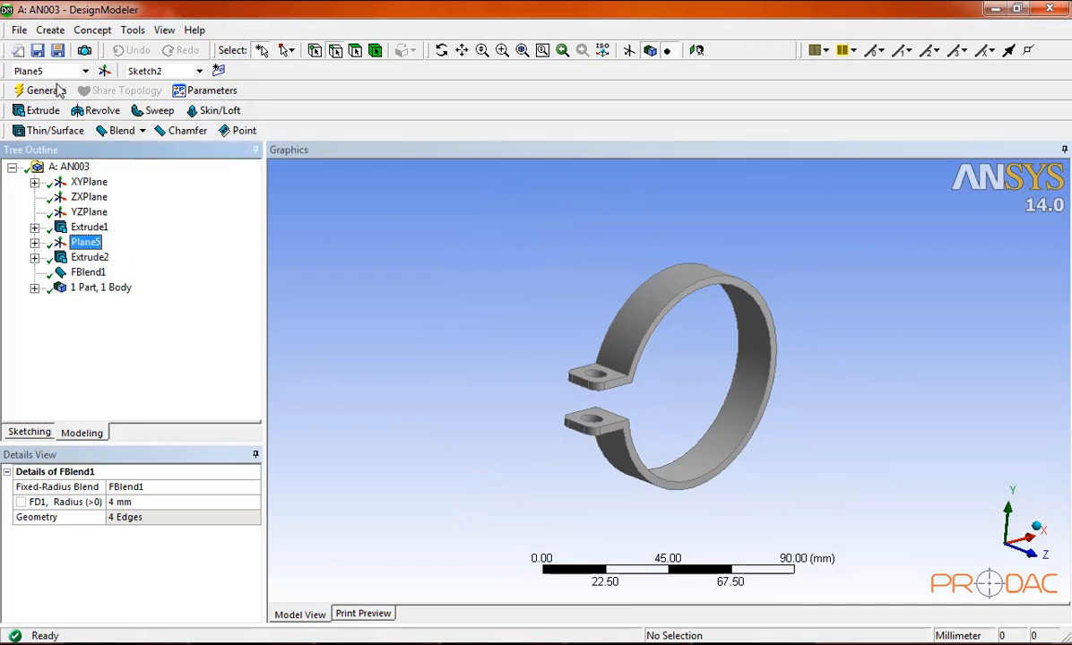
left_click(39, 54)
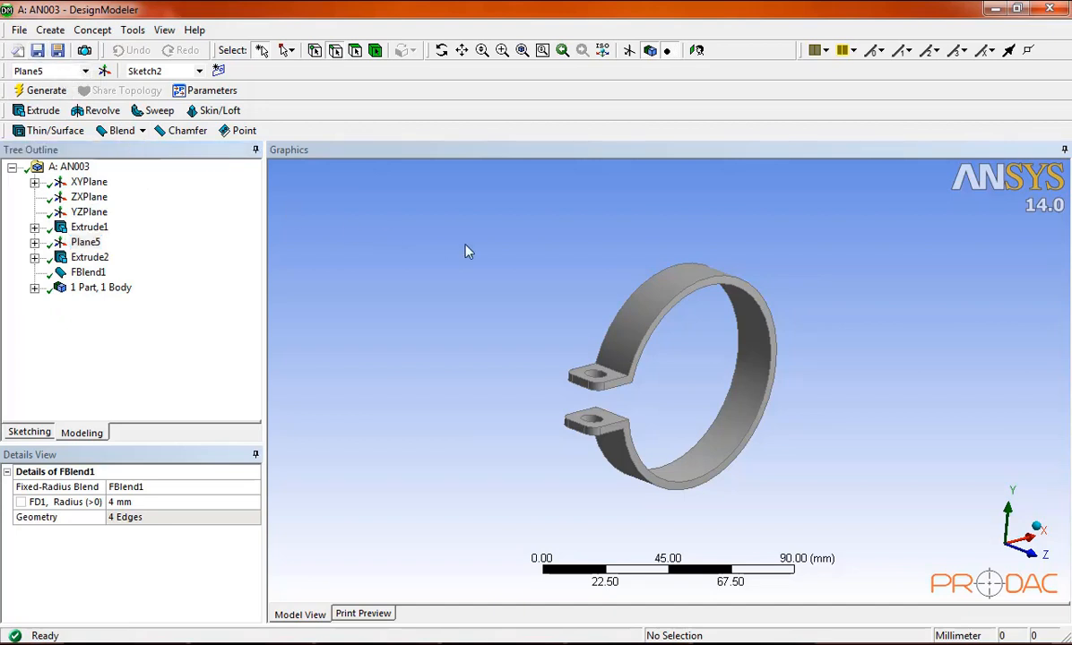
left_click(1050, 10)
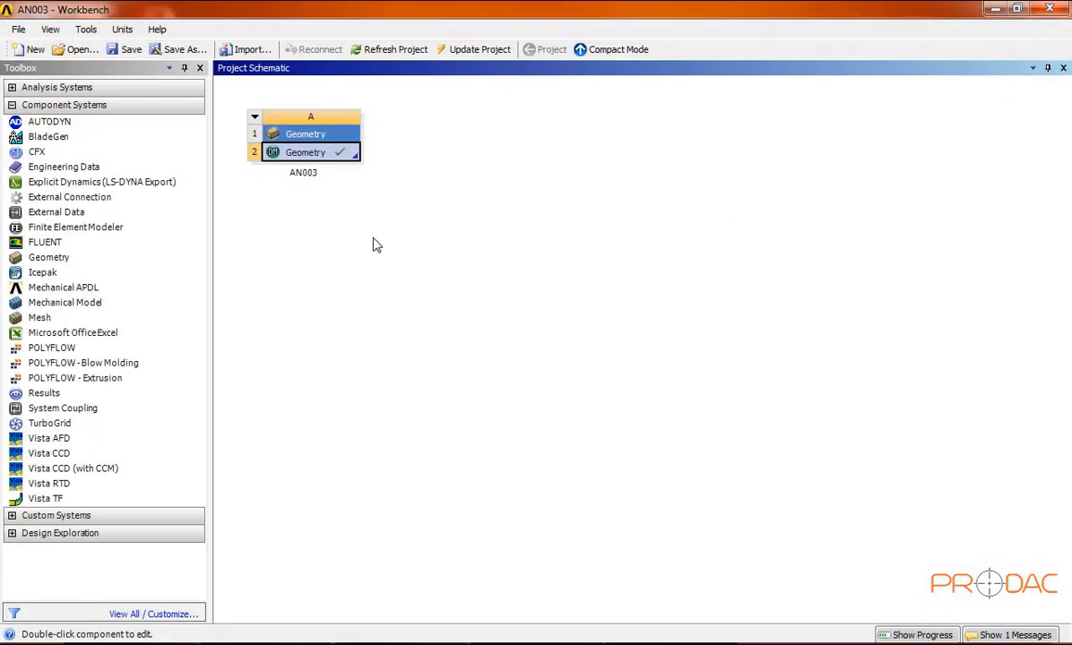
left_click(128, 53)
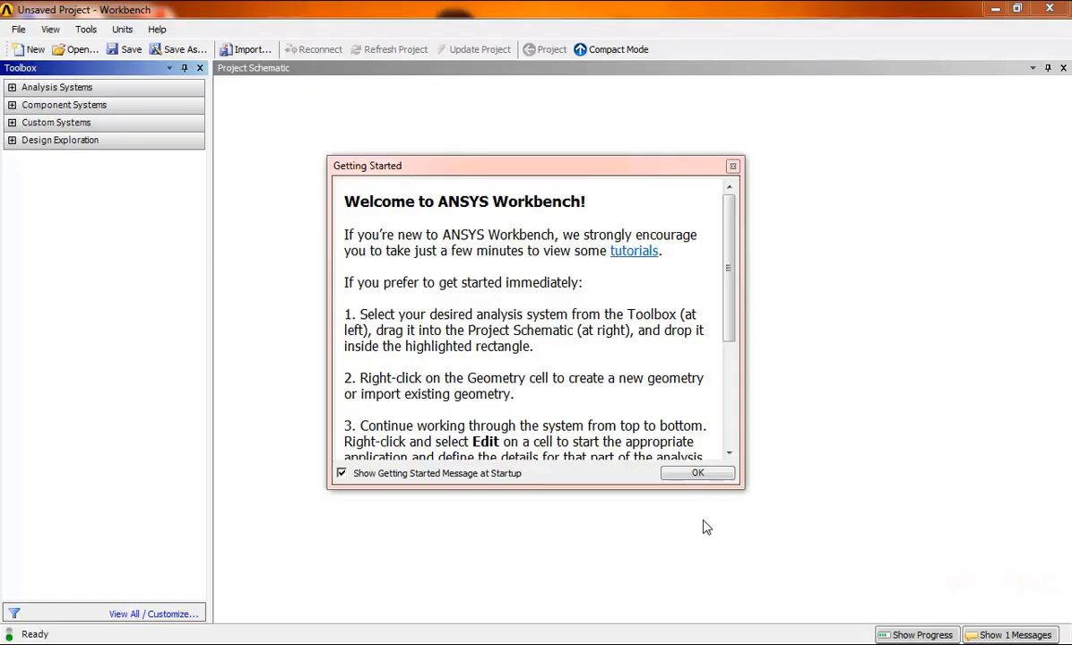
Dismiss the Getting Started message and add a Geometry component system to the empty project schematic.
left_click(698, 475)
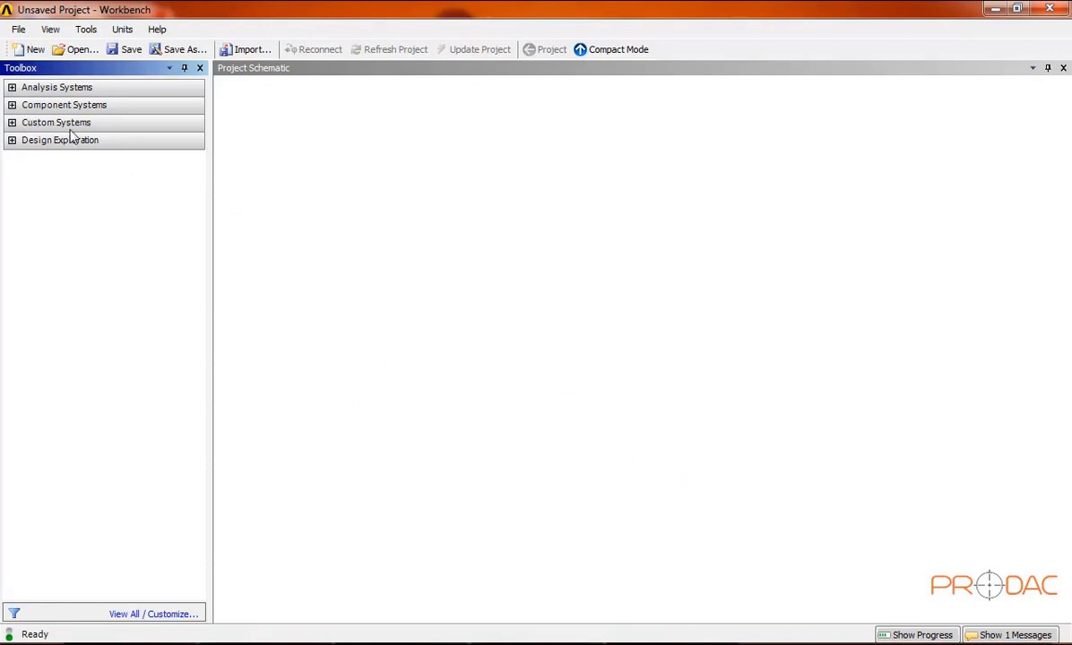
left_click(12, 105)
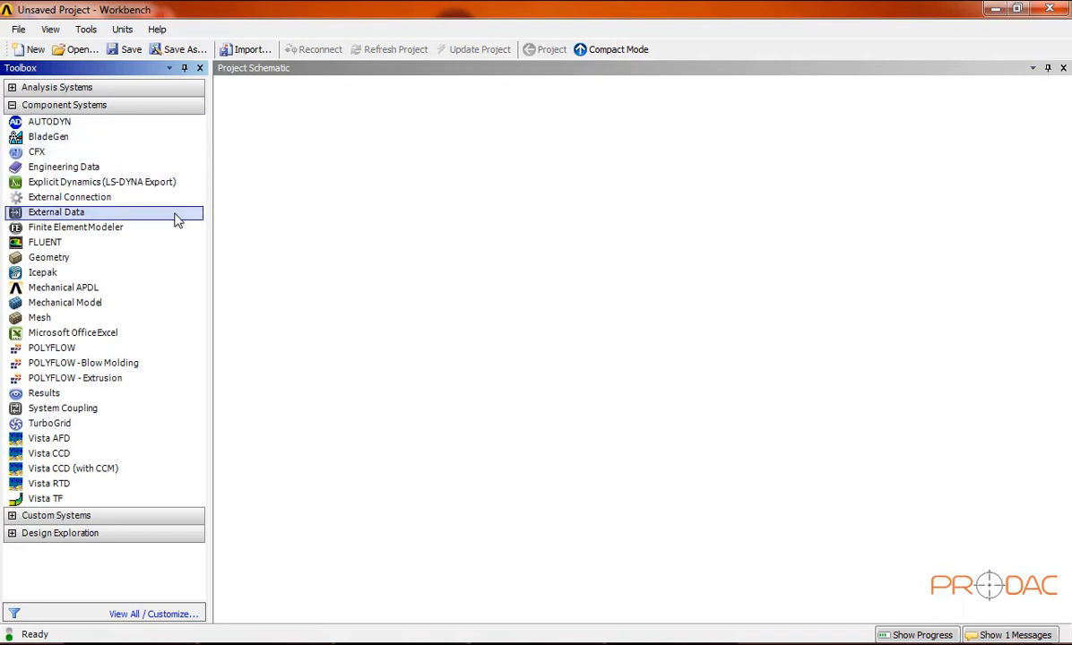
left_click_drag(150, 259, 306, 180)
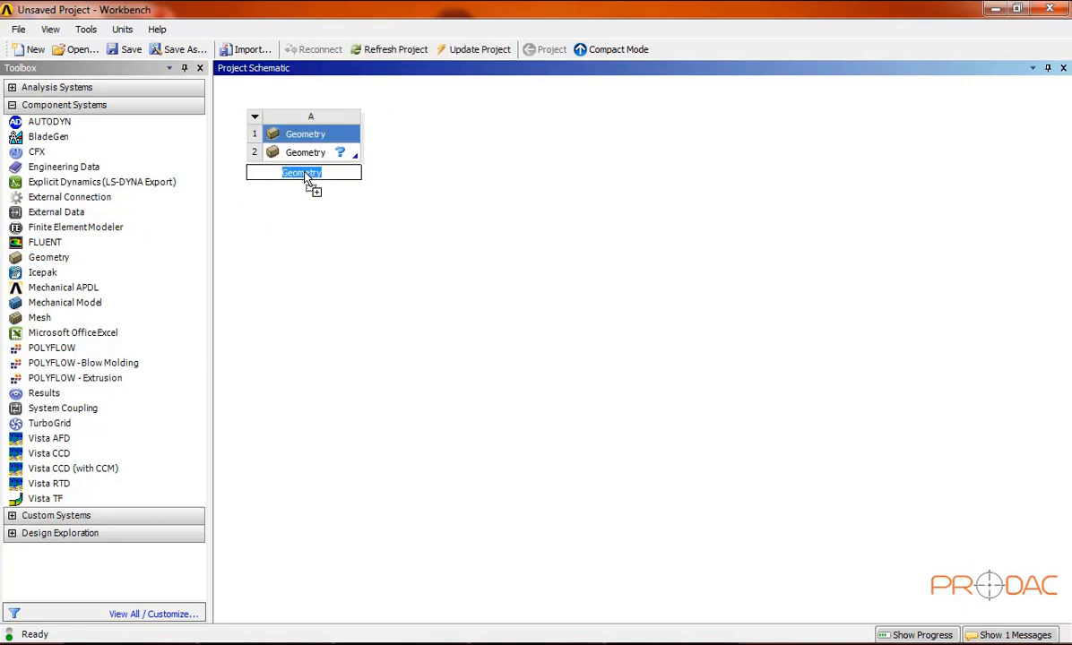
left_click(304, 203)
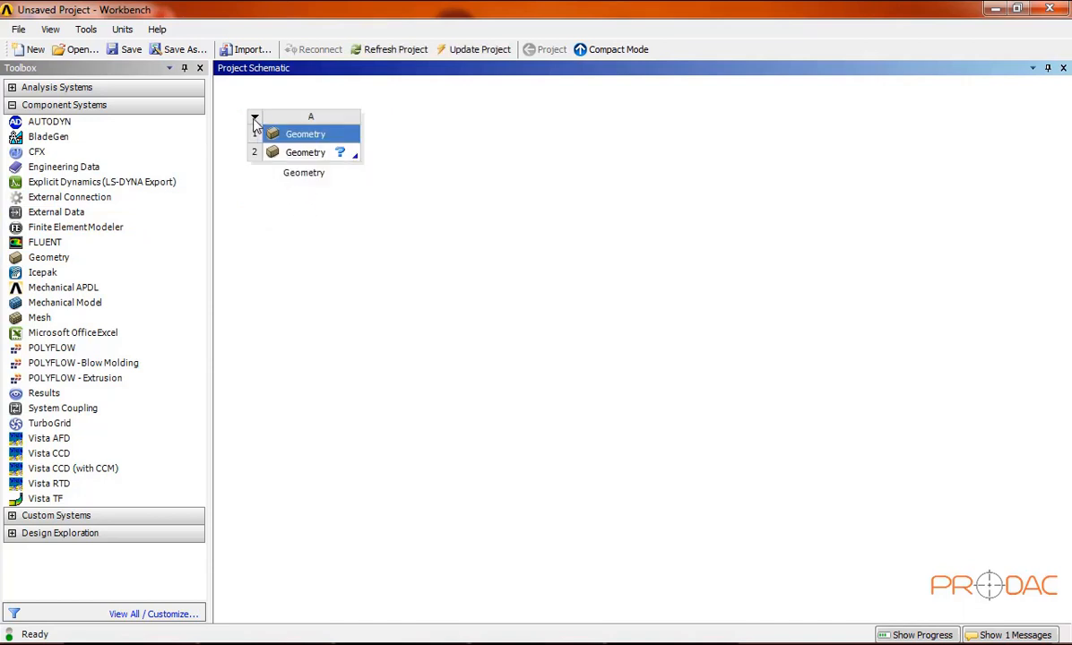
Rename the new Geometry system to AN004.
left_click(254, 120)
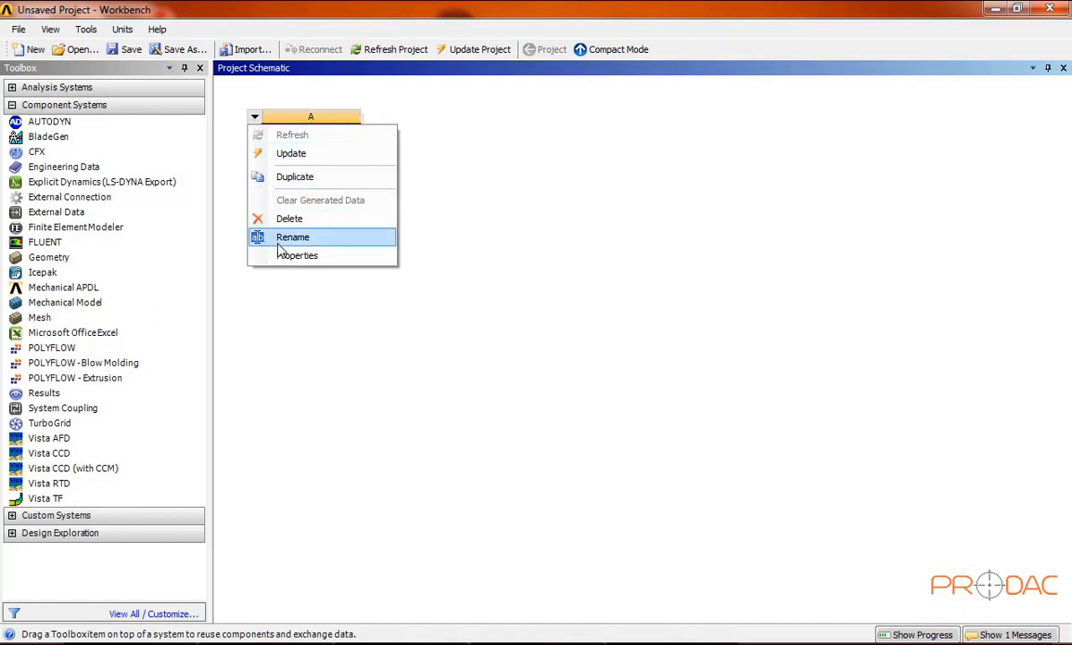
left_click(336, 238)
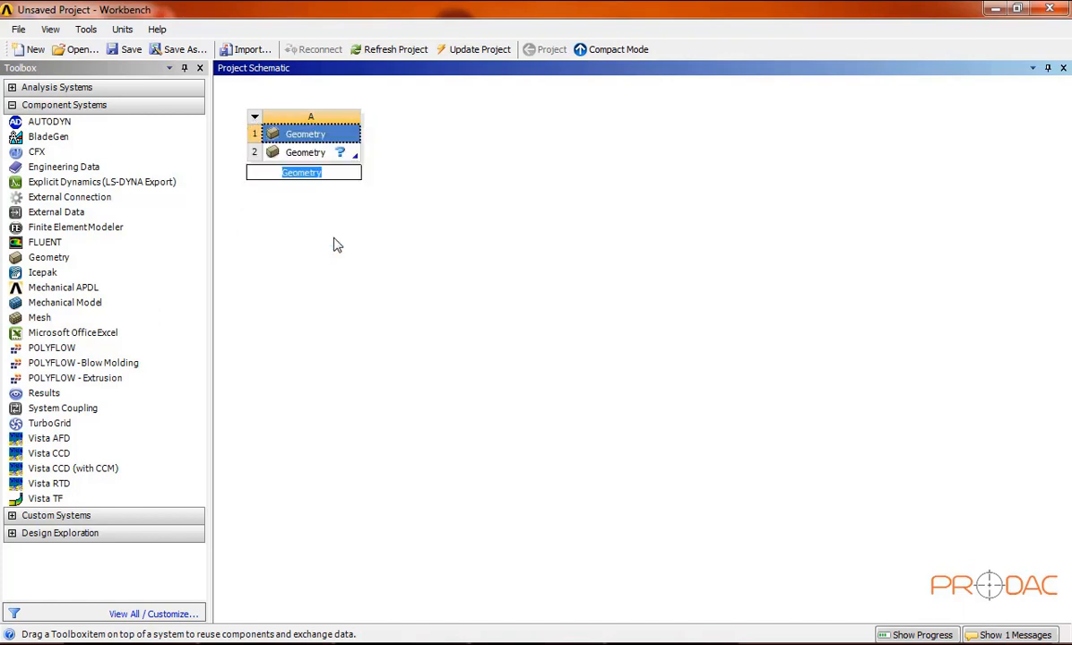
type("AN004")
key("Return")
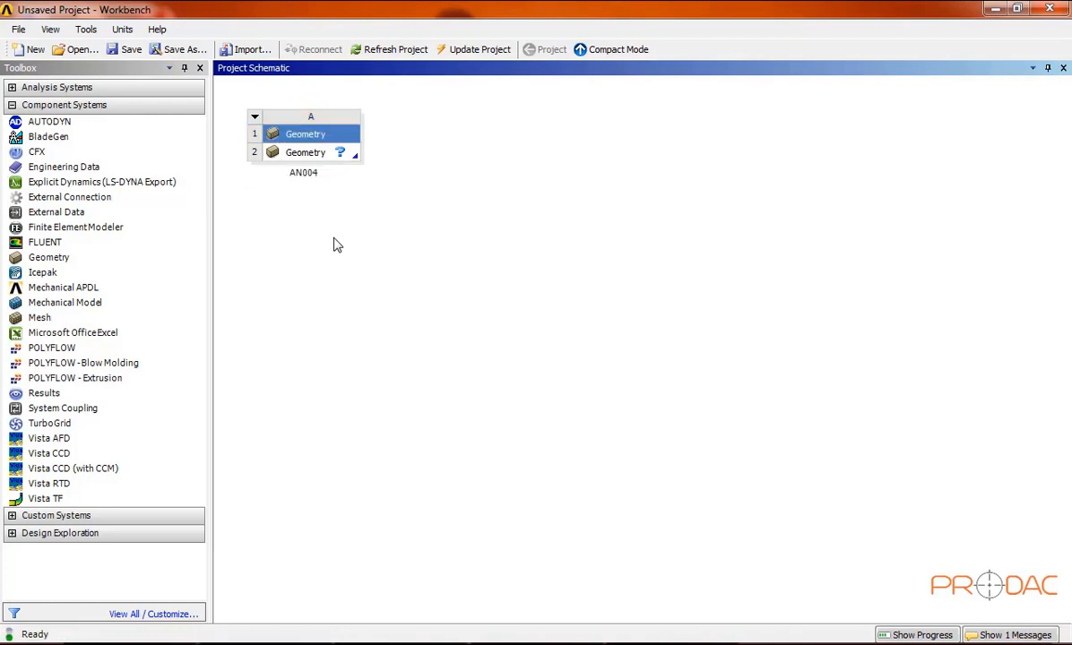
Save the project as AN004 in the AN004 folder under Prodac Labs, SESSION 03, on drive C.
left_click(130, 52)
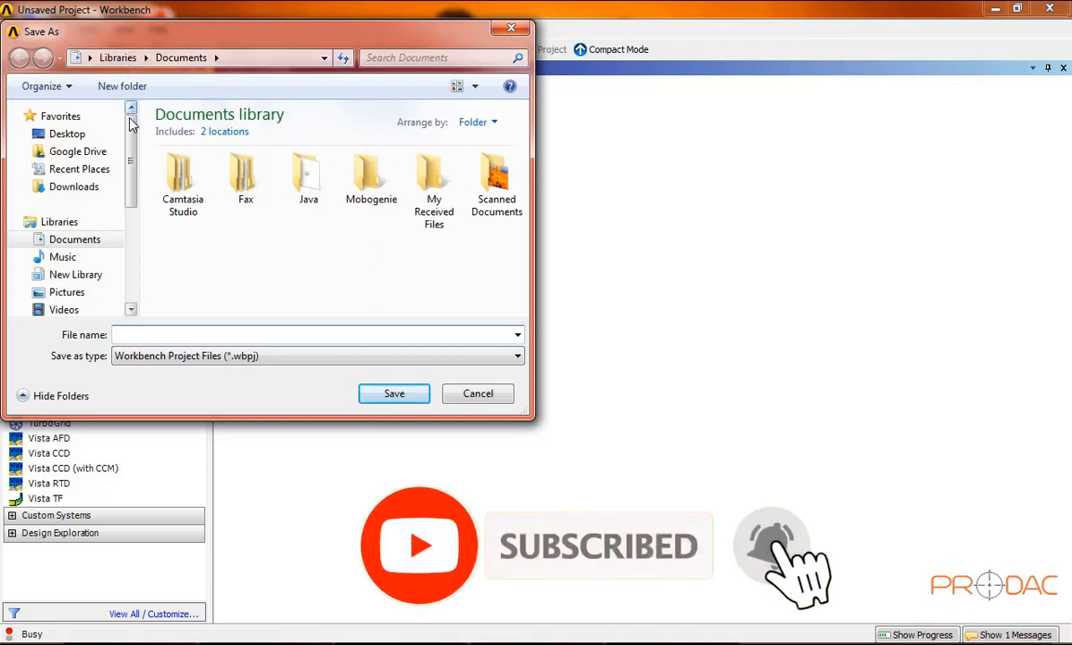
left_click_drag(130, 126, 128, 224)
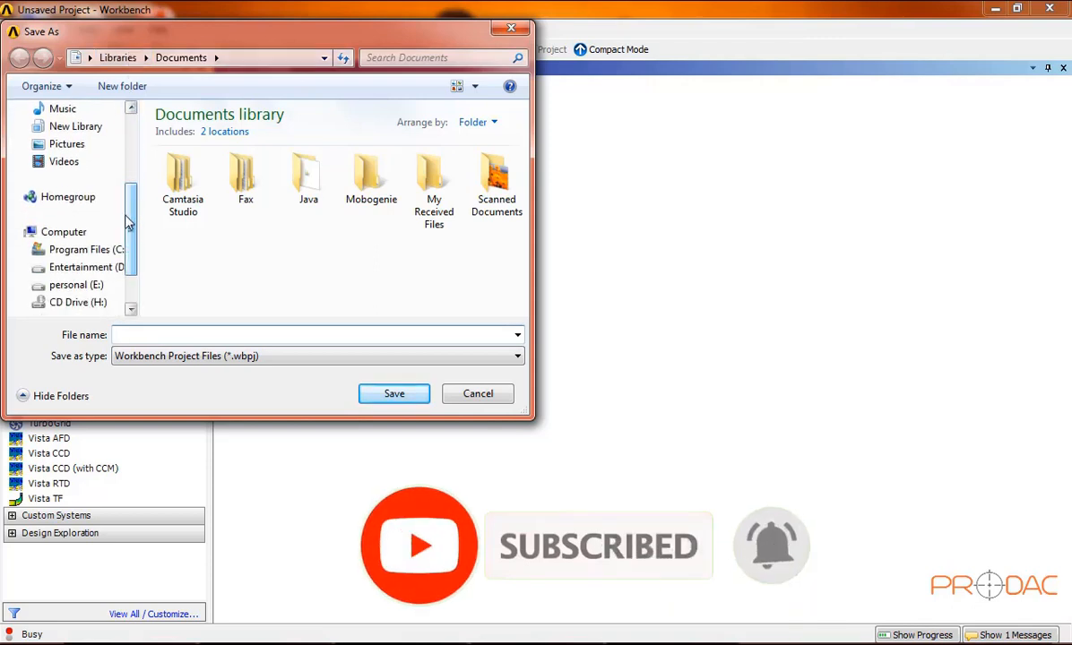
left_click(114, 249)
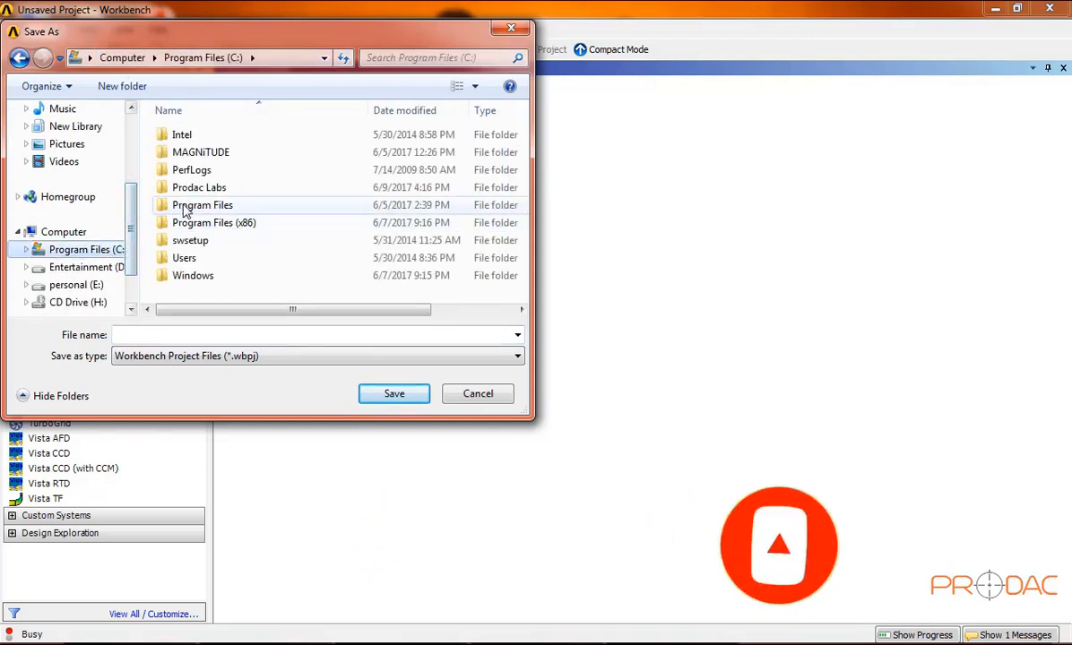
double_click(195, 187)
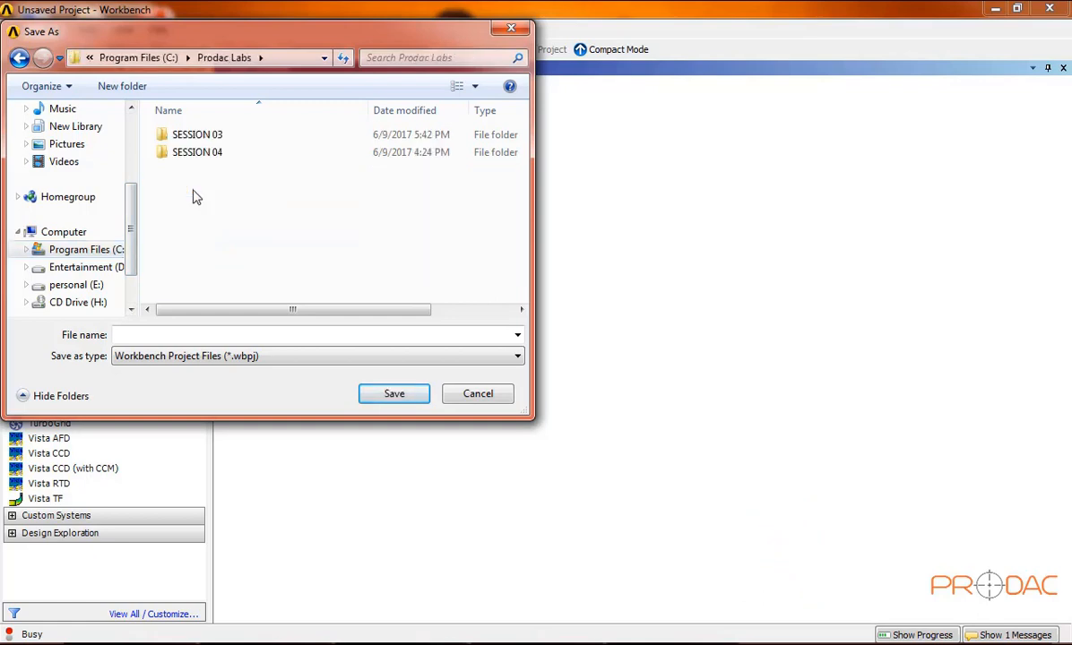
double_click(204, 137)
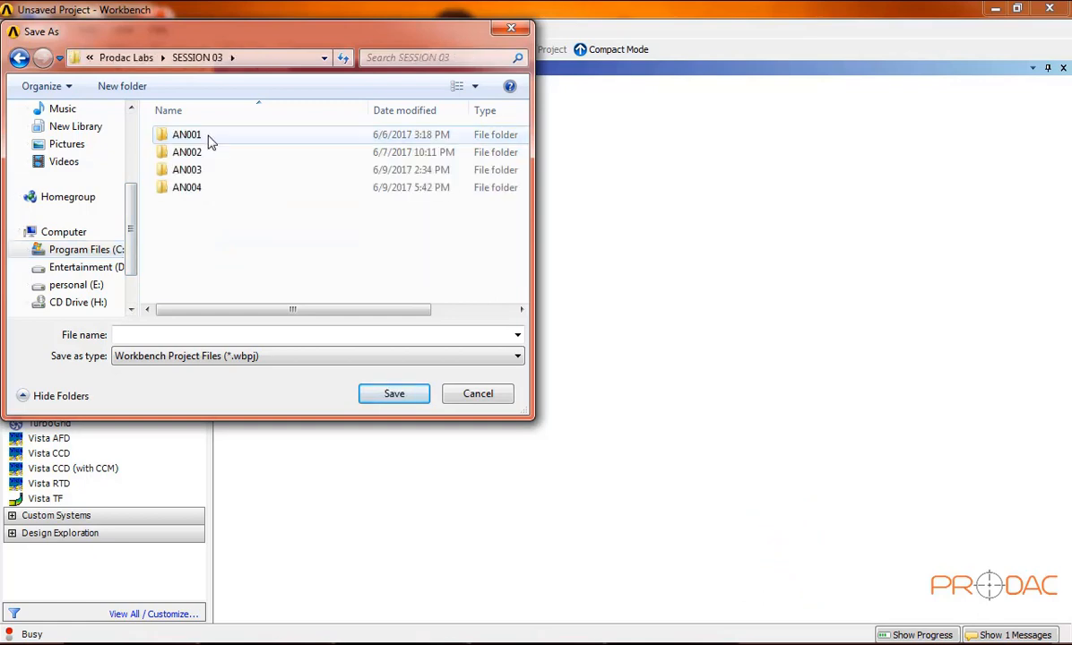
double_click(188, 187)
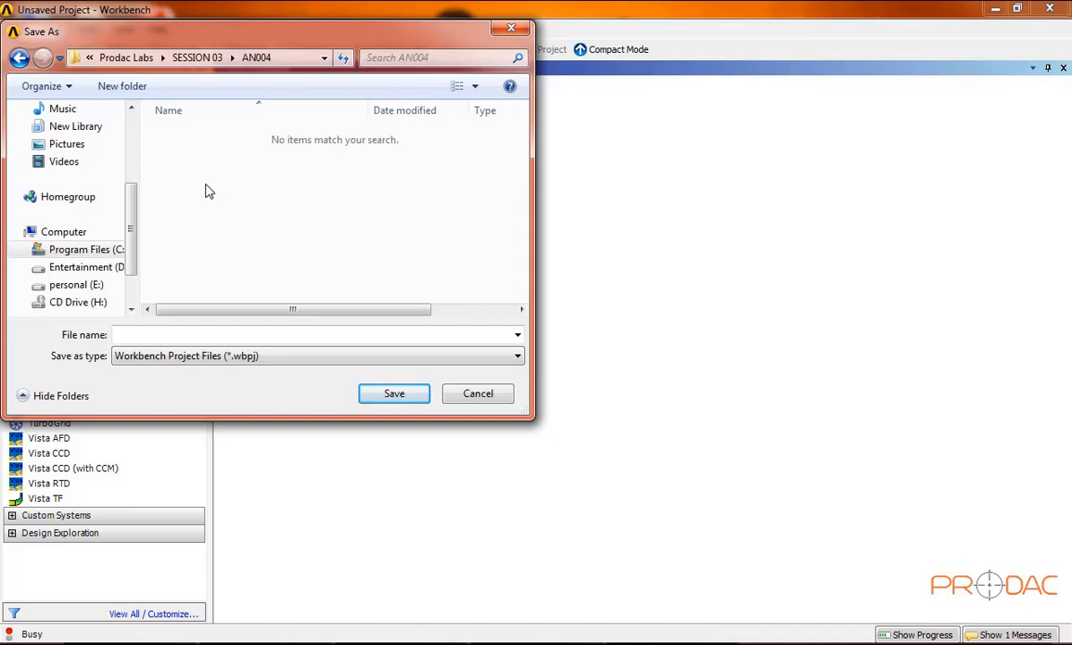
left_click(170, 336)
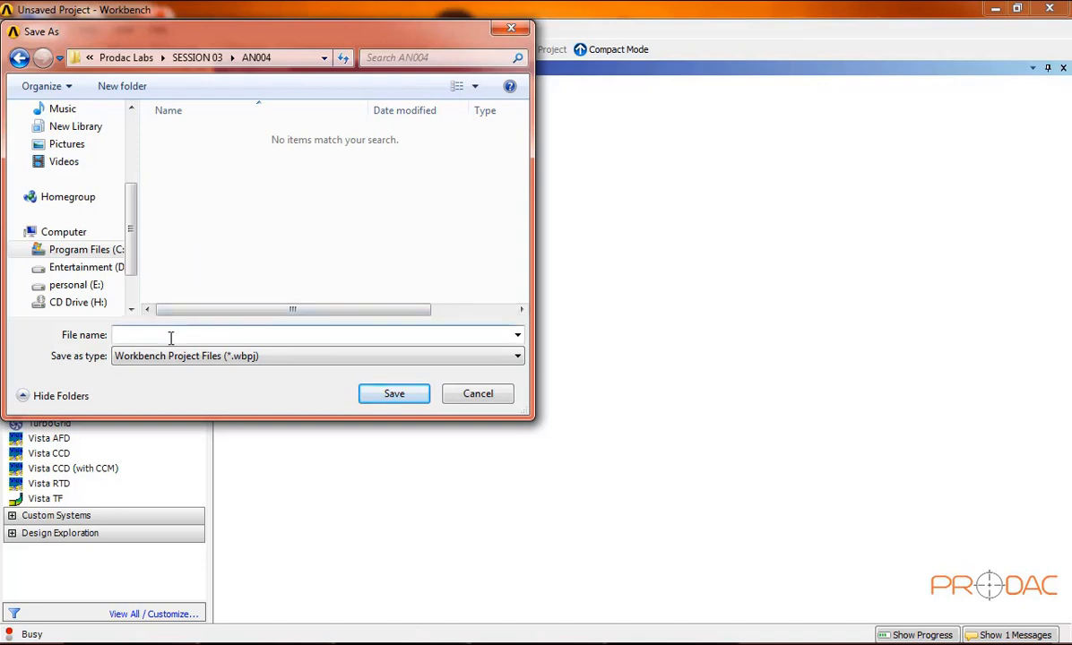
type("AN004")
left_click(371, 402)
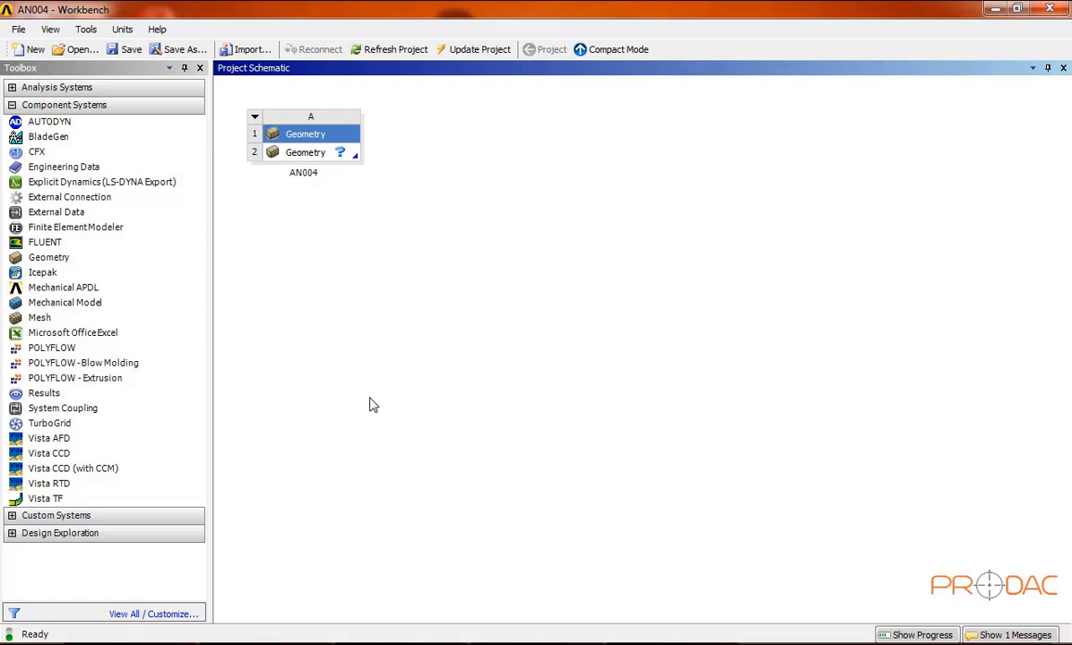
Open the AN004 geometry in DesignModeler with Millimeter as the length unit.
left_click(318, 156)
double_click(319, 157)
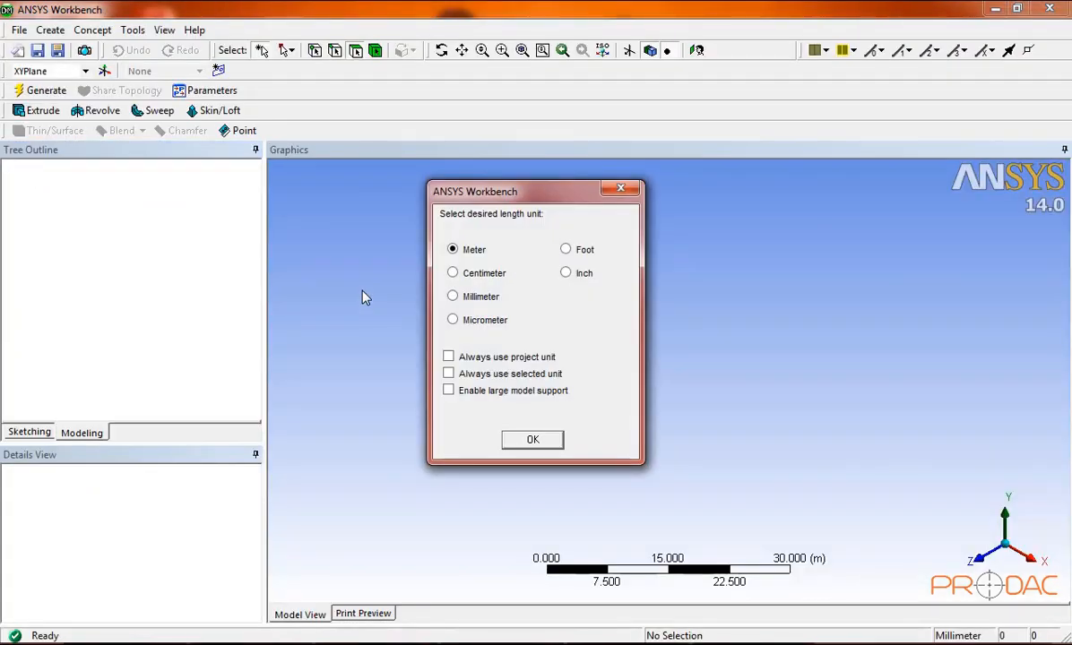
left_click(453, 298)
left_click(529, 439)
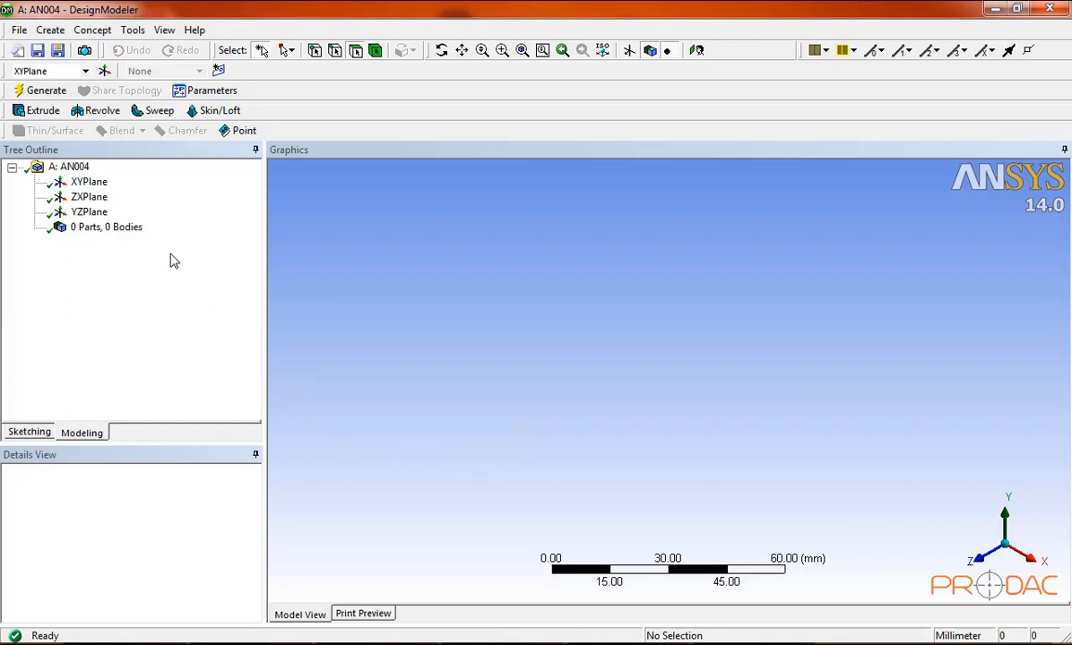
Sketch a horizontal line about 76 mm long on the XYPlane, starting at the origin and running along the positive X axis.
left_click(105, 182)
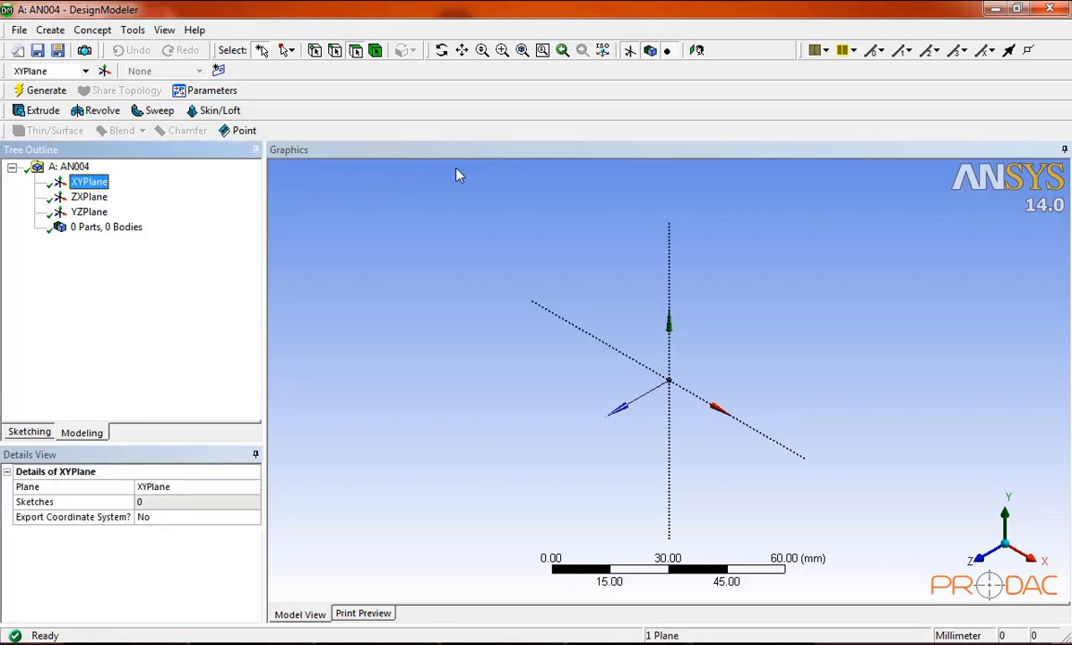
left_click(695, 51)
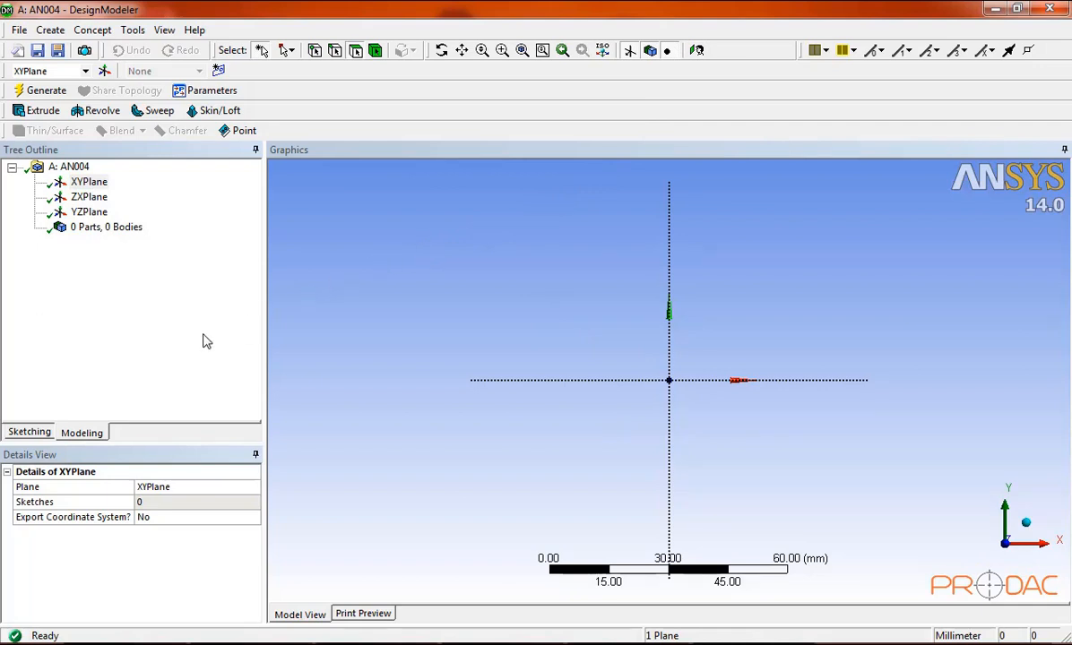
left_click(30, 433)
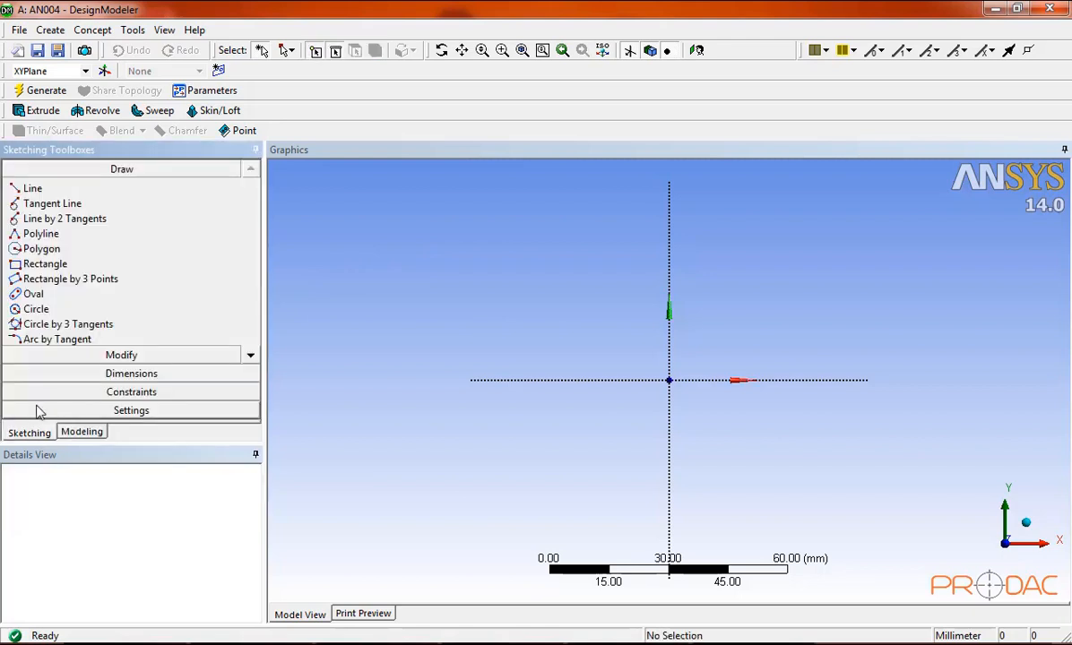
left_click(36, 190)
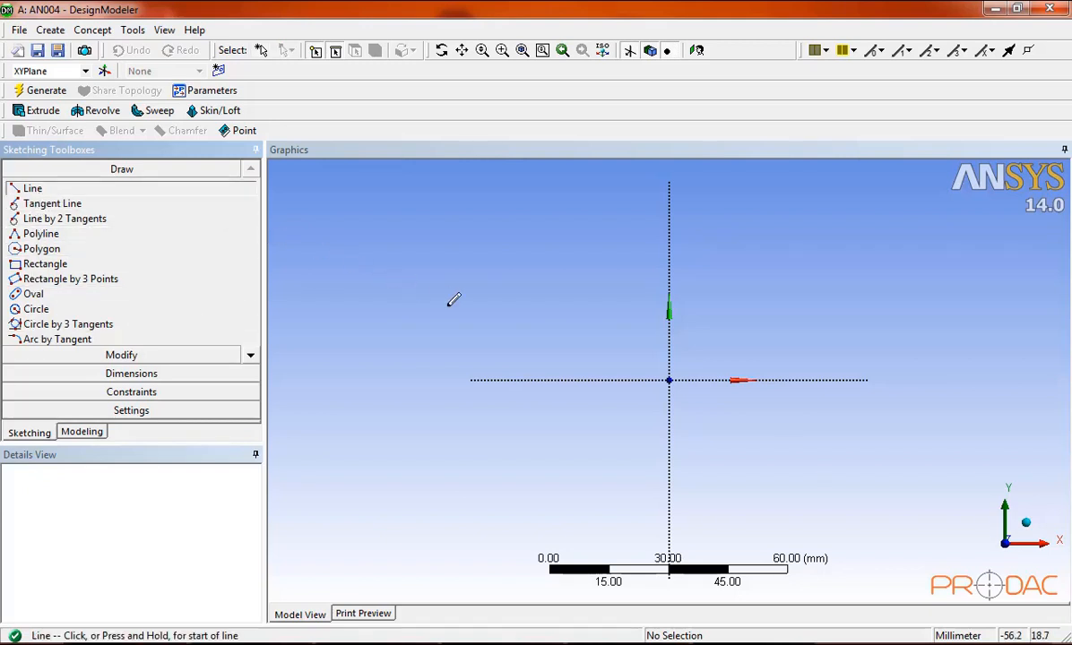
left_click(668, 379)
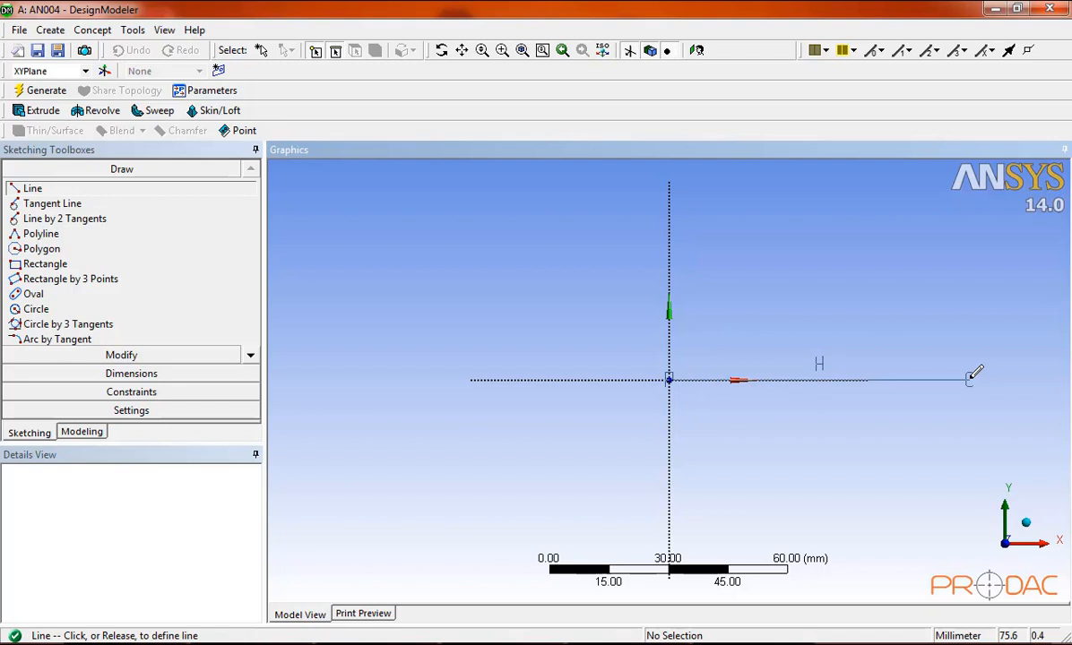
left_click(969, 377)
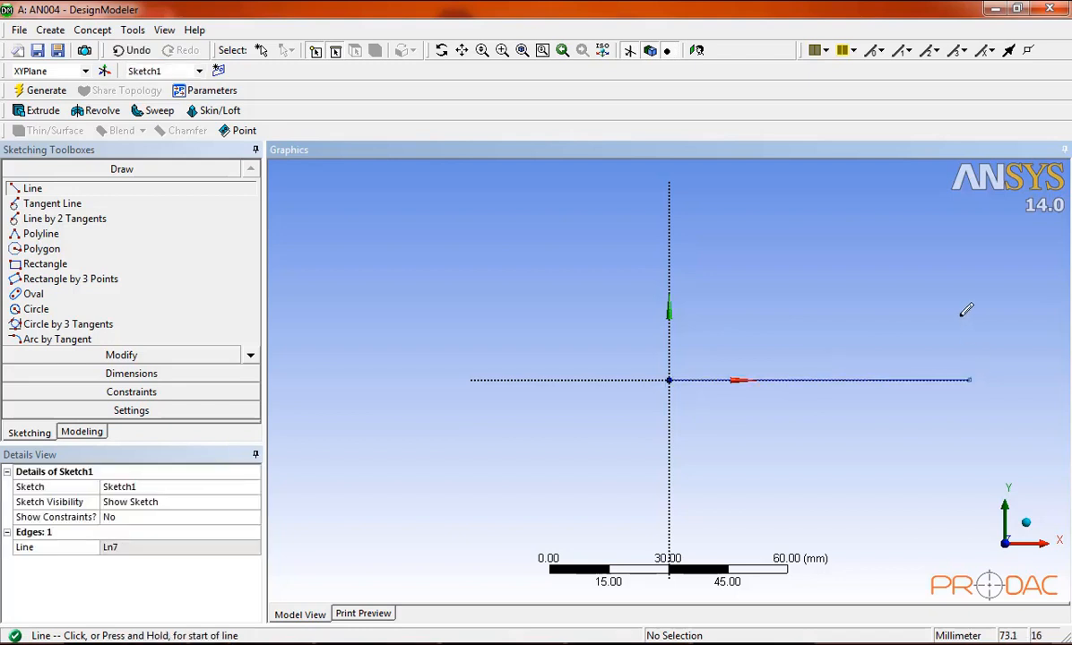
key("Escape")
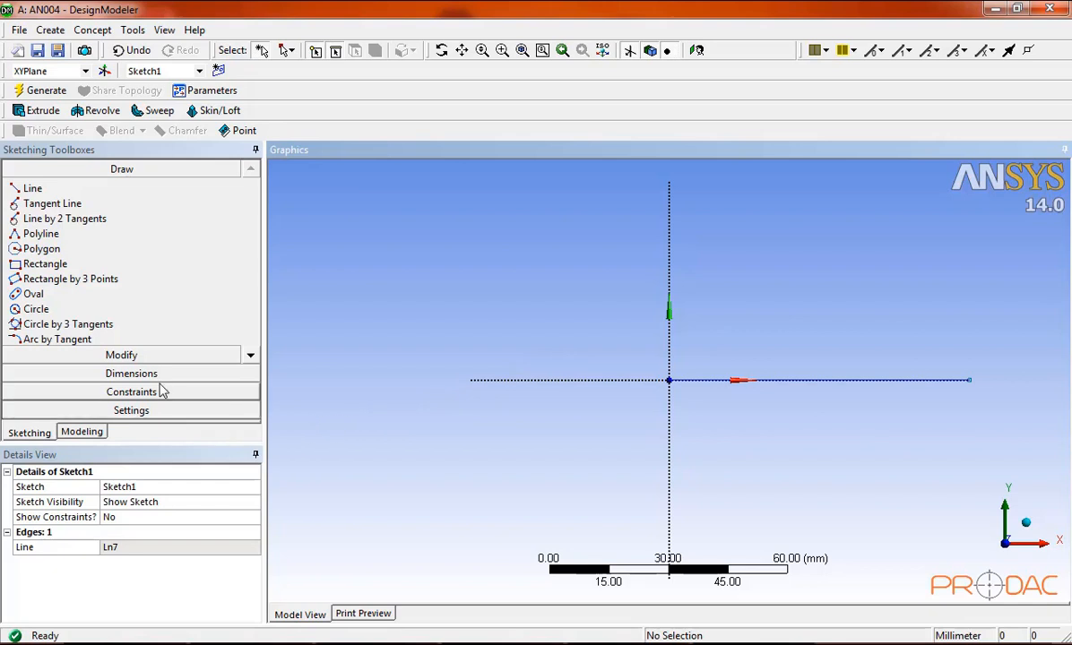
Add a general dimension to the horizontal line and set its length to 250 mm.
left_click(132, 374)
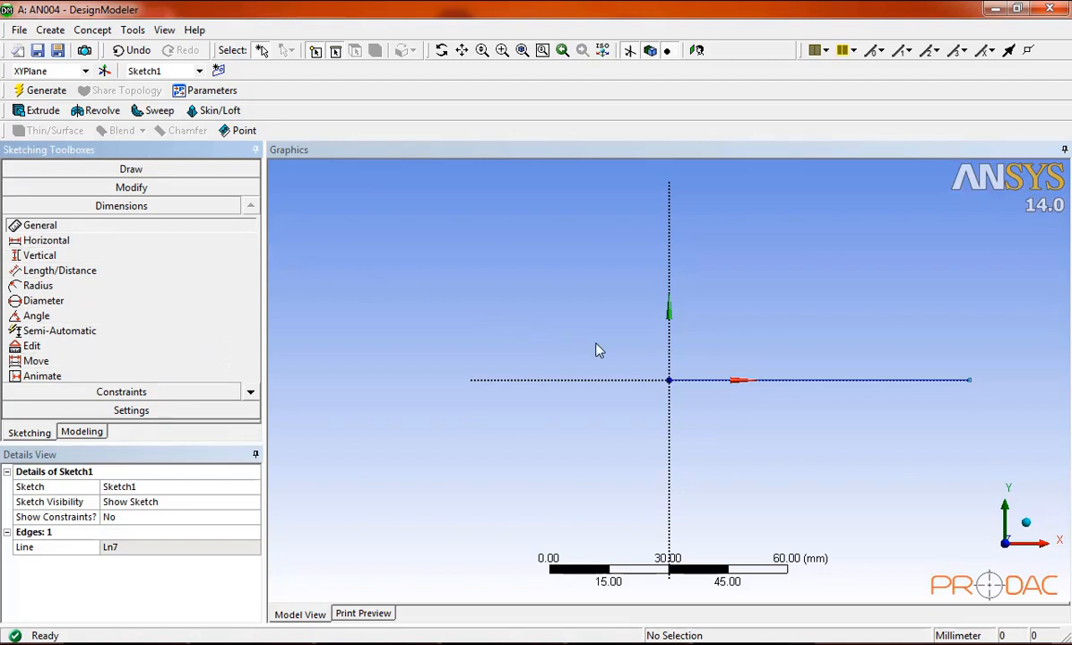
left_click(796, 380)
left_click(823, 318)
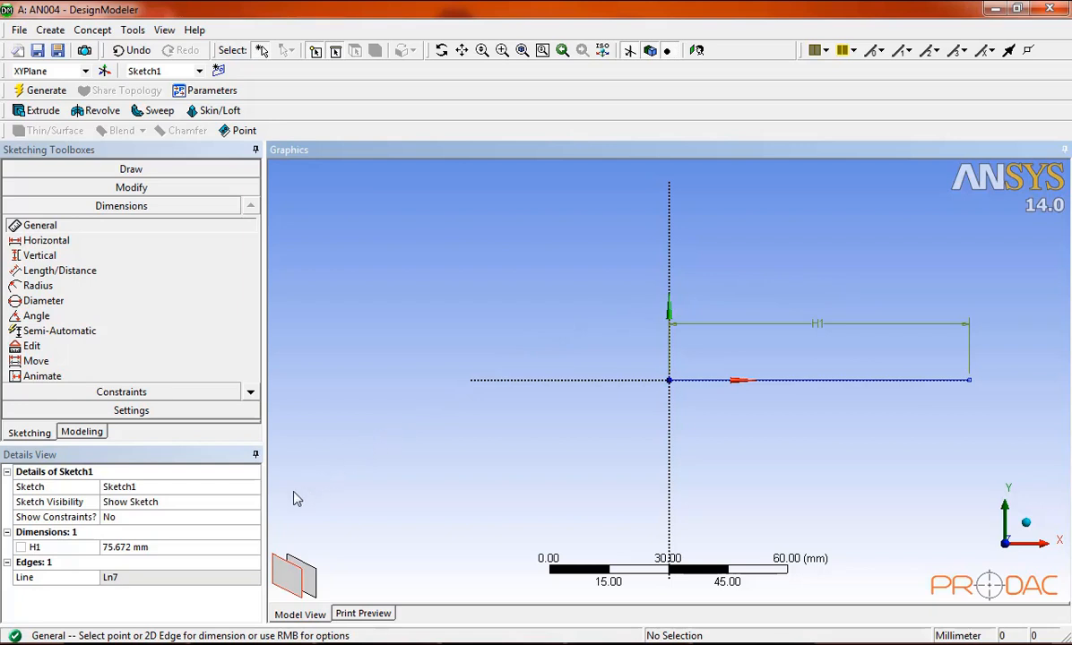
left_click(205, 549)
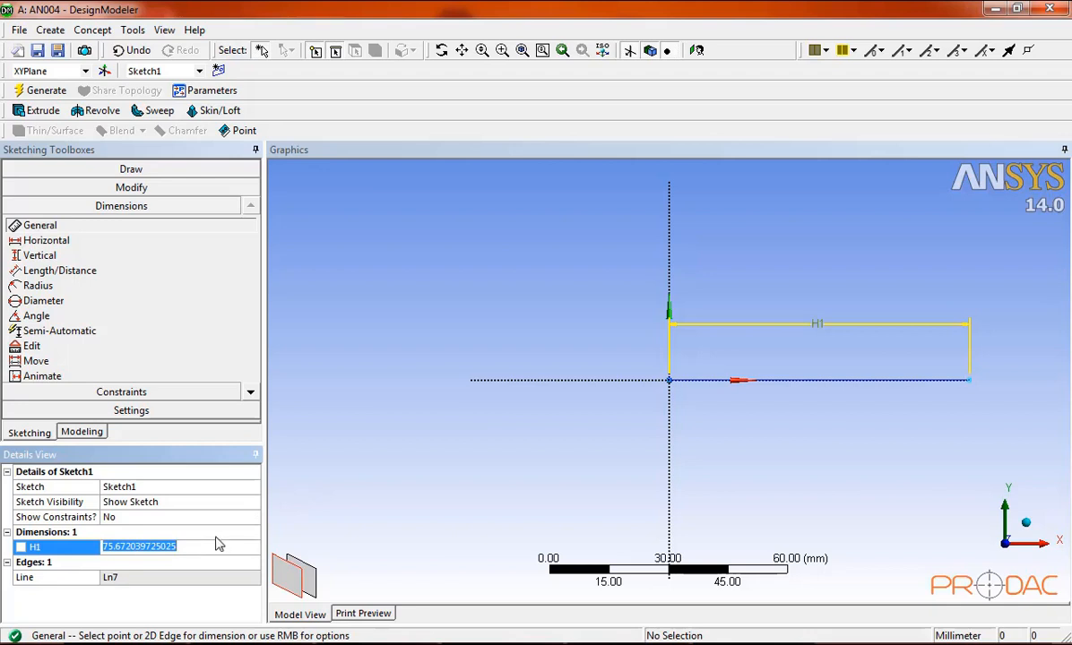
type("2")
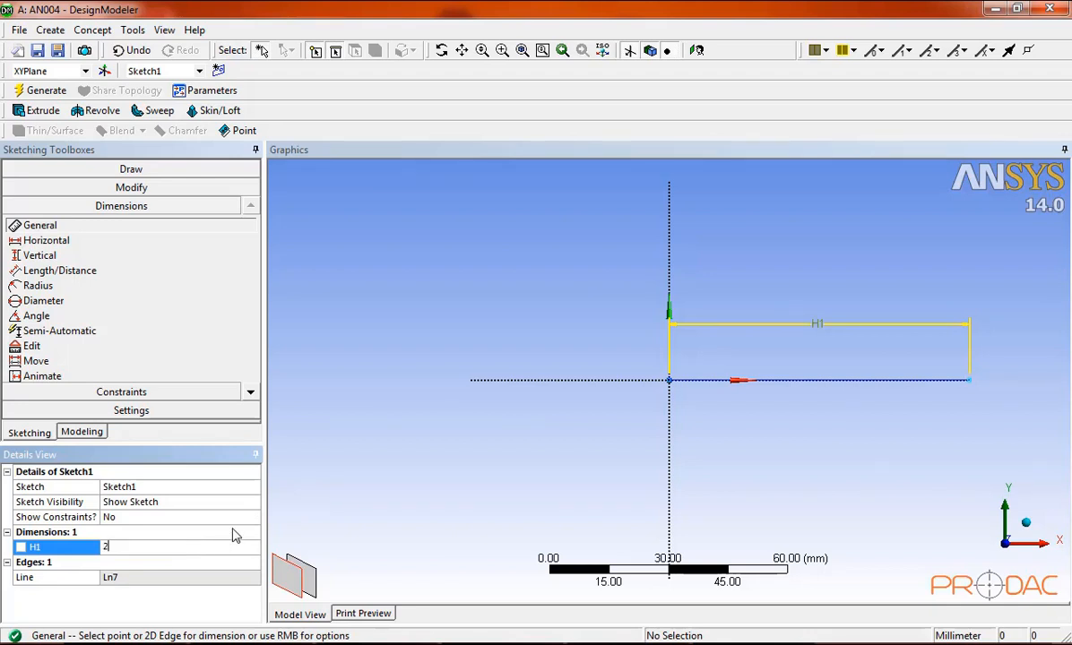
type("50")
key("Return")
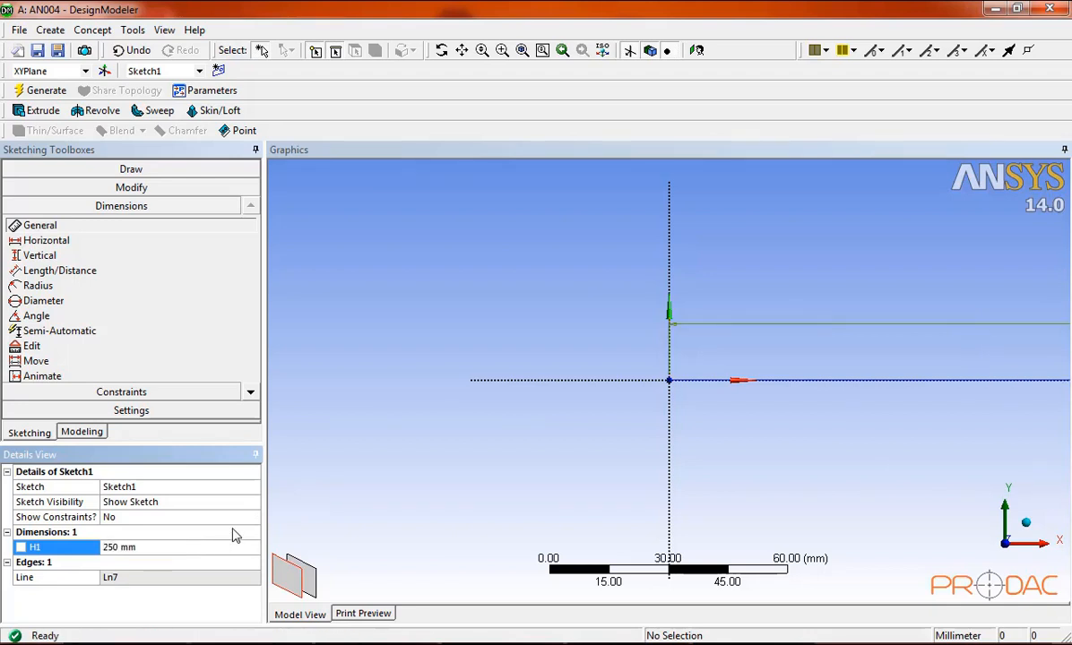
scroll(402, 425, "down", 3)
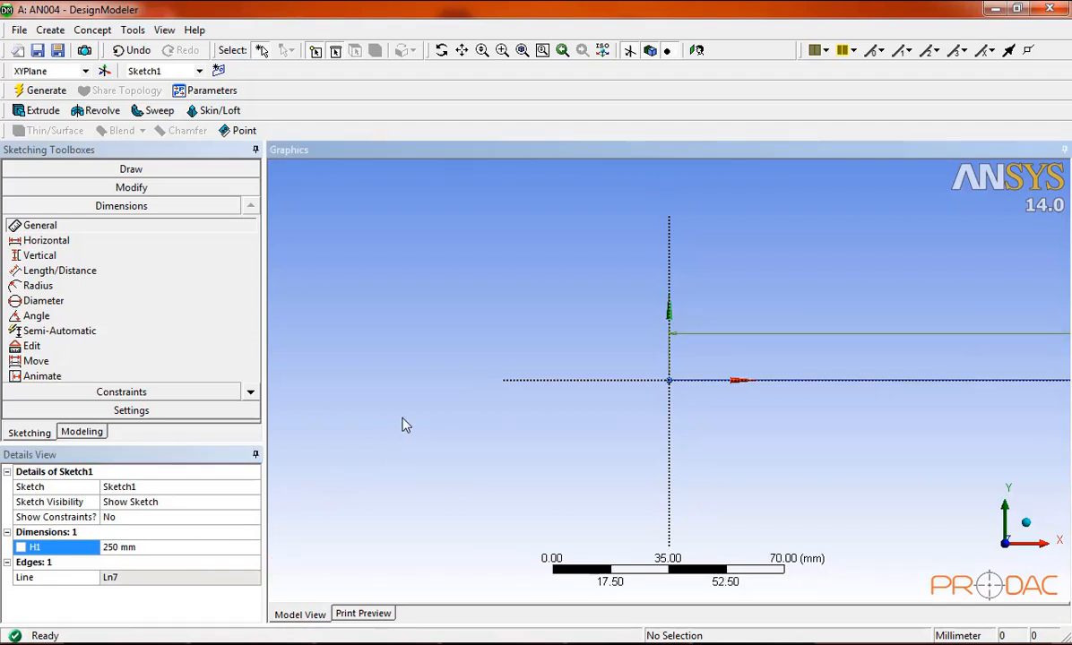
Create a line body from the 250 mm sketch line using Lines From Sketches with Add Material, and generate it.
scroll(403, 425, "down", 3)
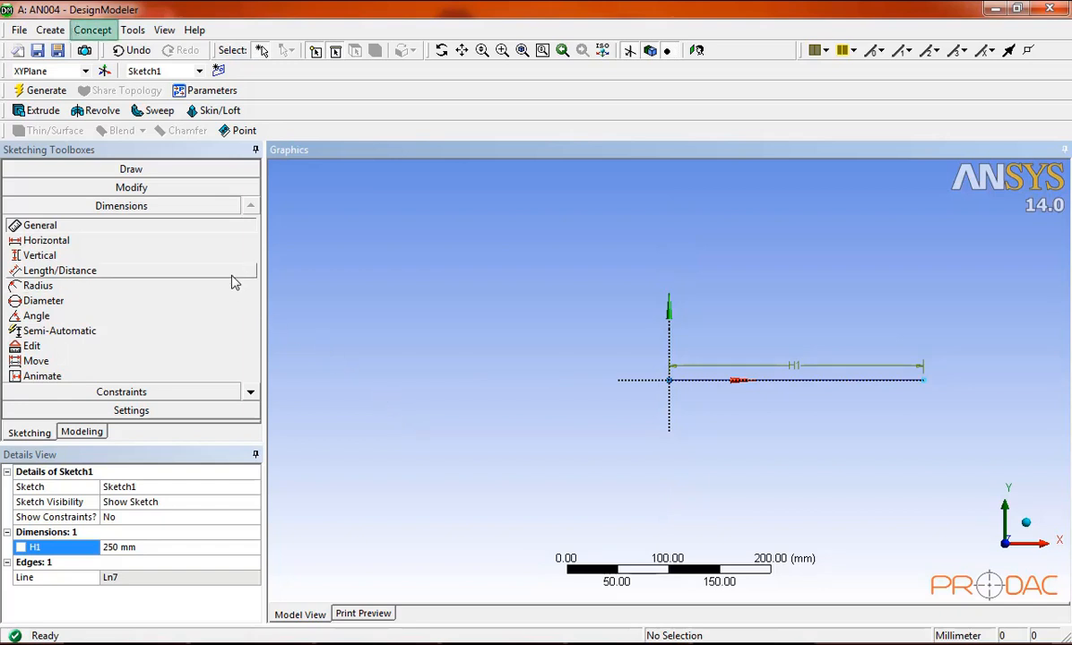
left_click(111, 32)
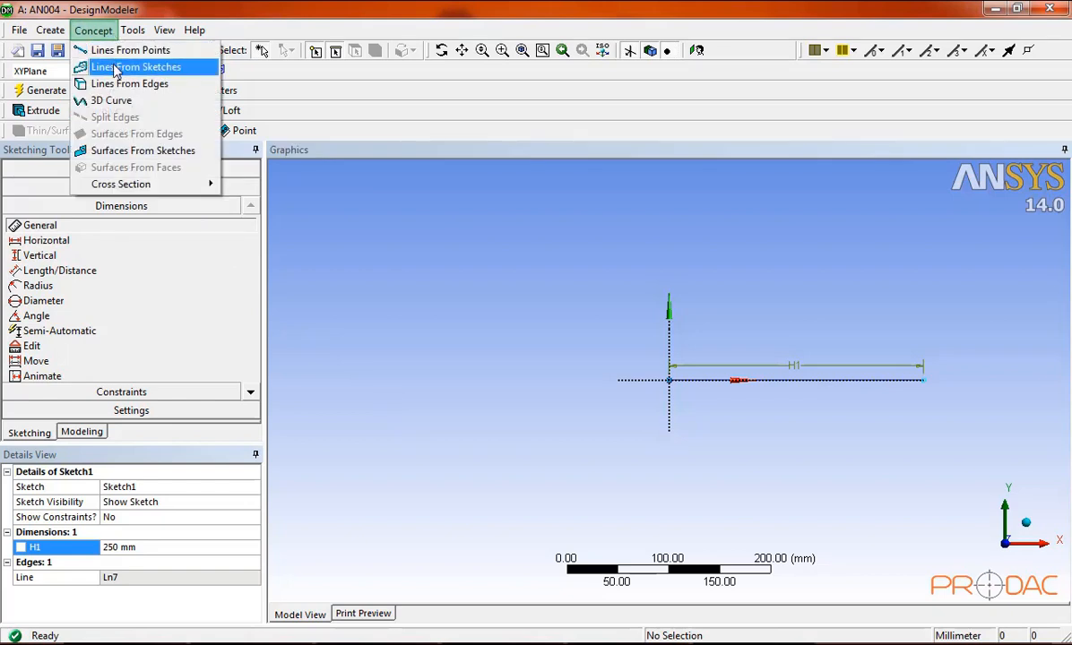
left_click(184, 68)
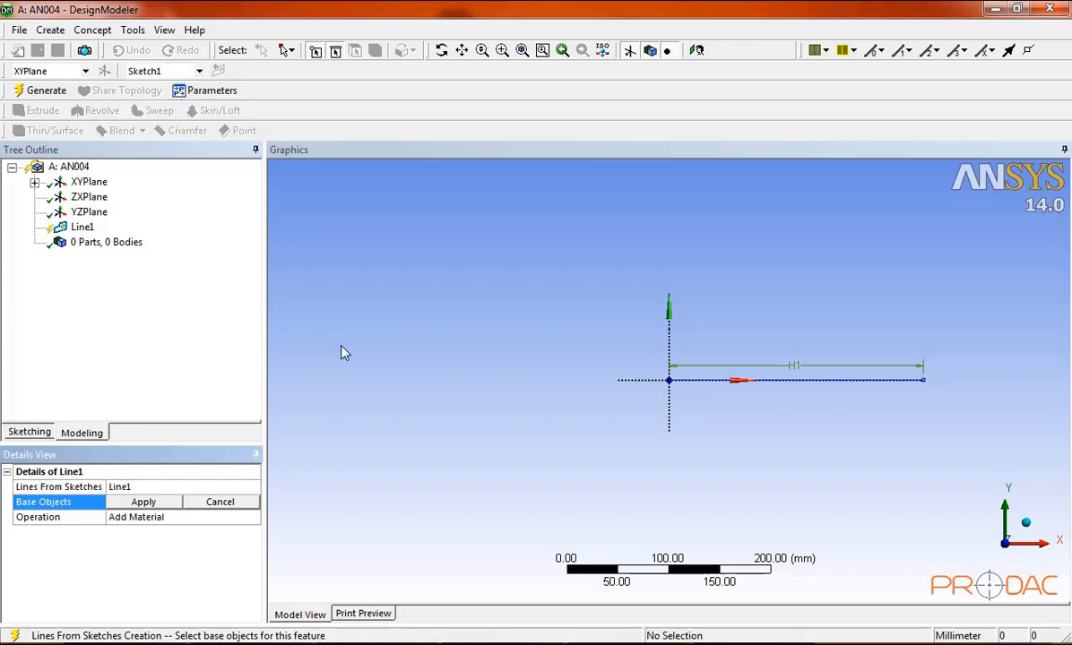
left_click(677, 382)
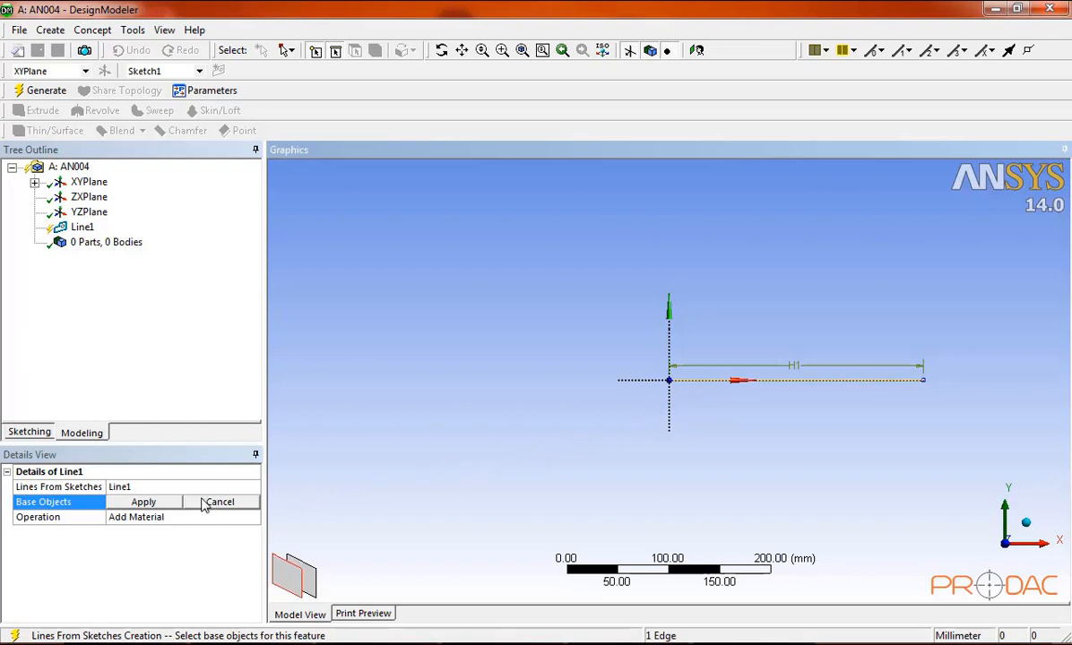
left_click(146, 503)
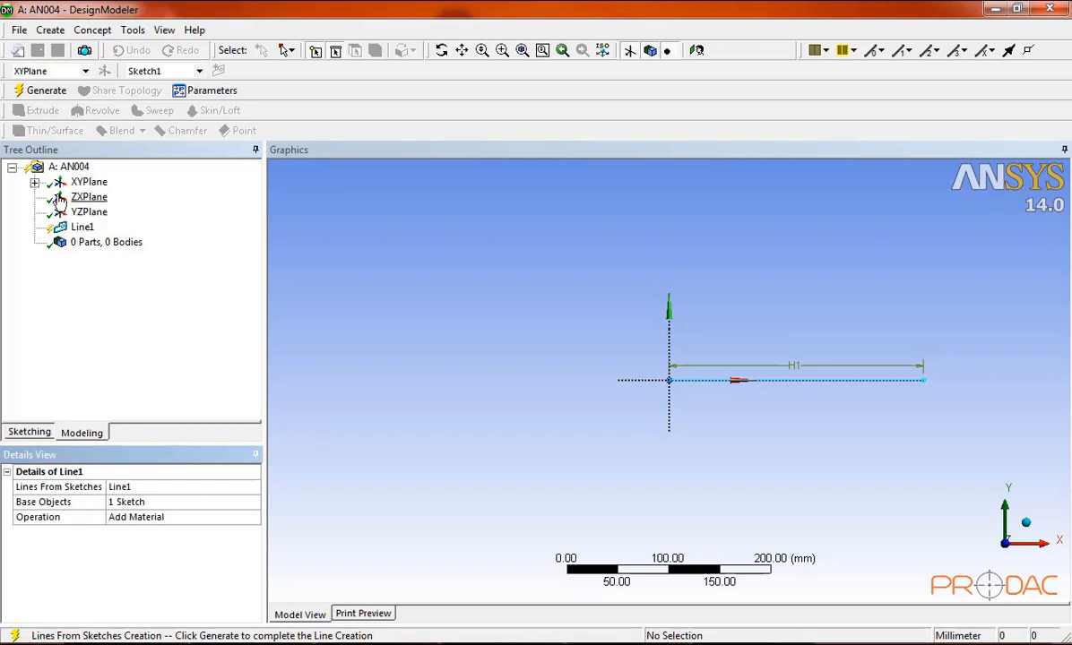
left_click(50, 93)
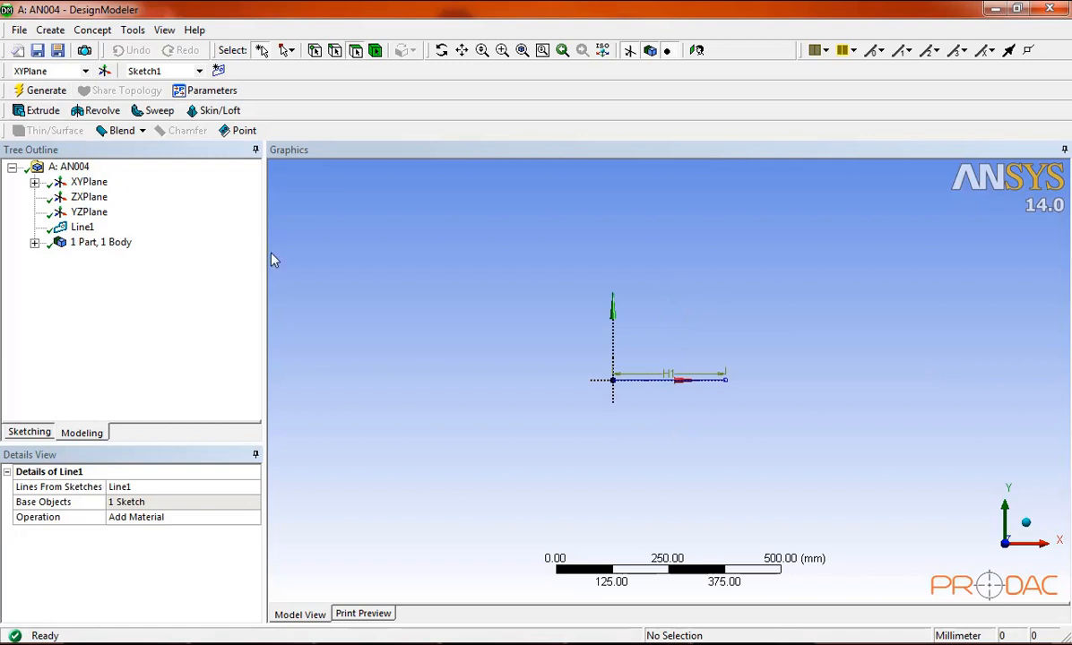
Add a T Section cross section to the model.
left_click(602, 51)
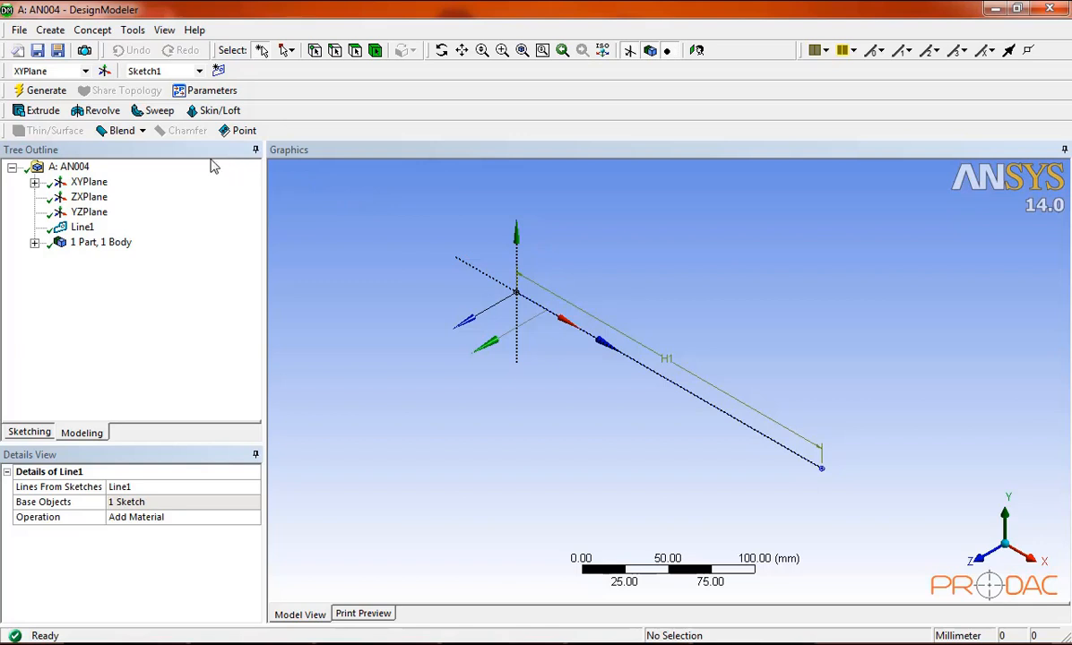
left_click(95, 32)
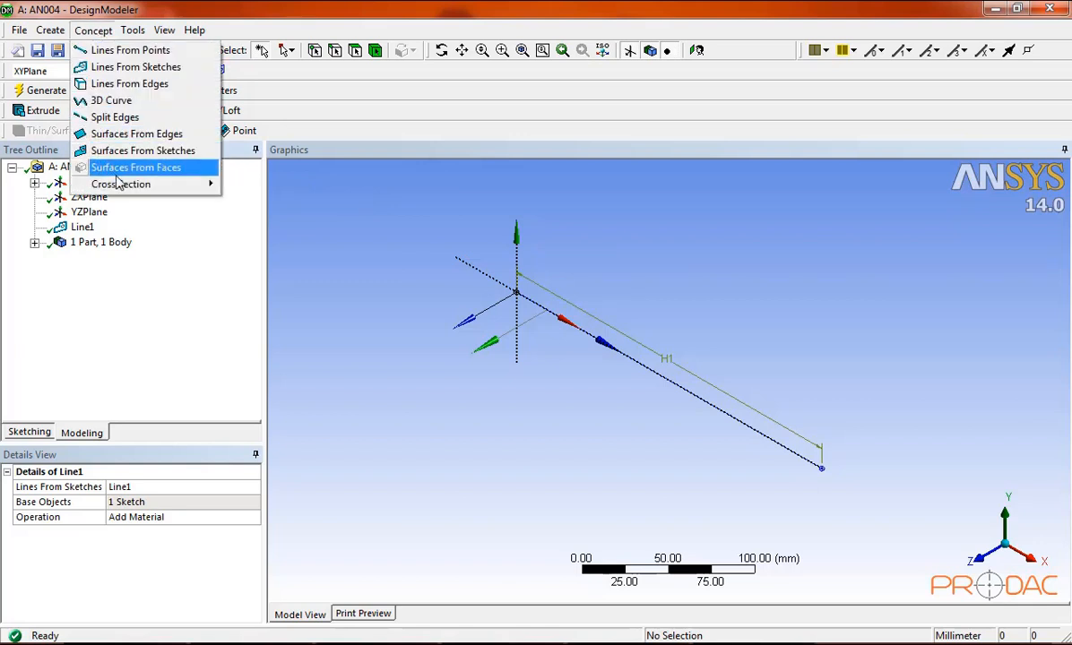
mouse_move(120, 186)
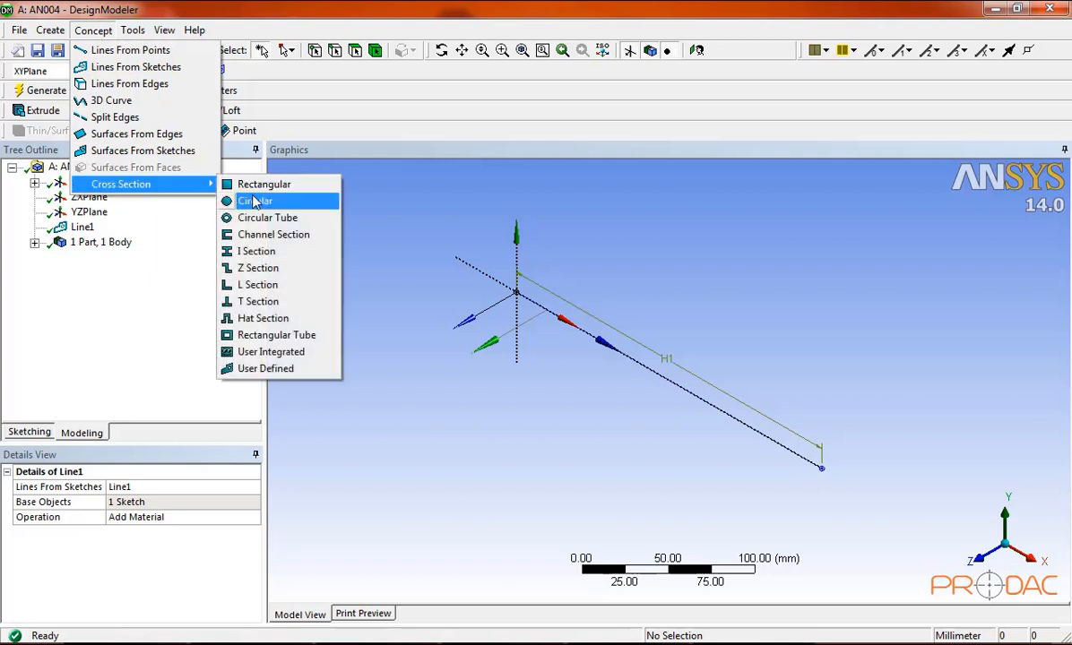
left_click(289, 305)
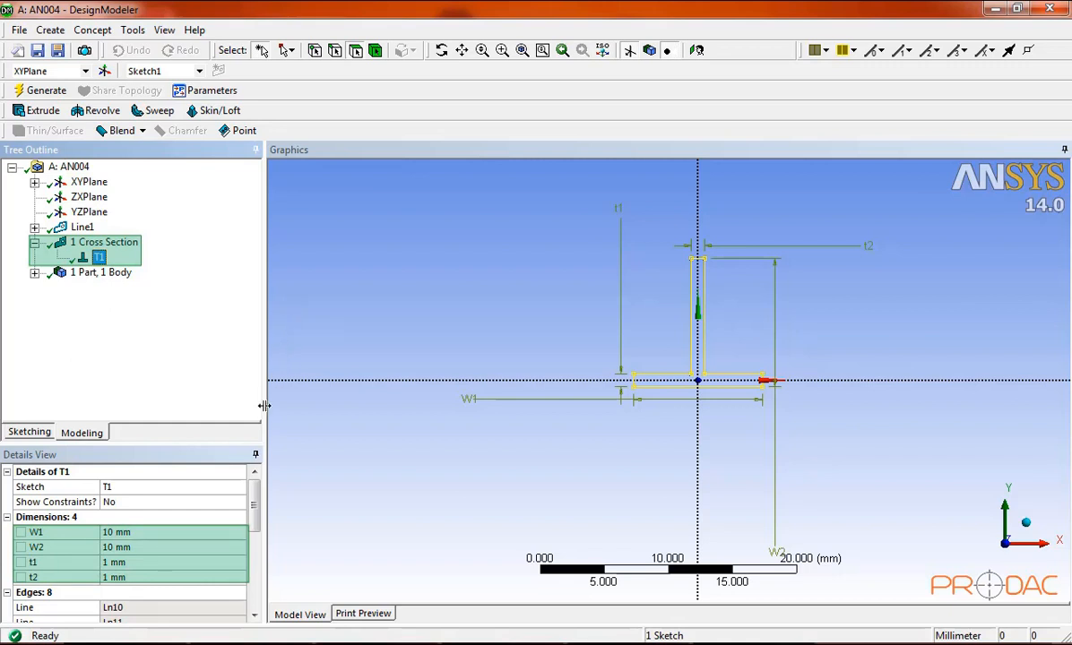
Set the T section's W1 and W2 to 20 mm and its thicknesses t1 and t2 to 5 mm.
left_click(157, 534)
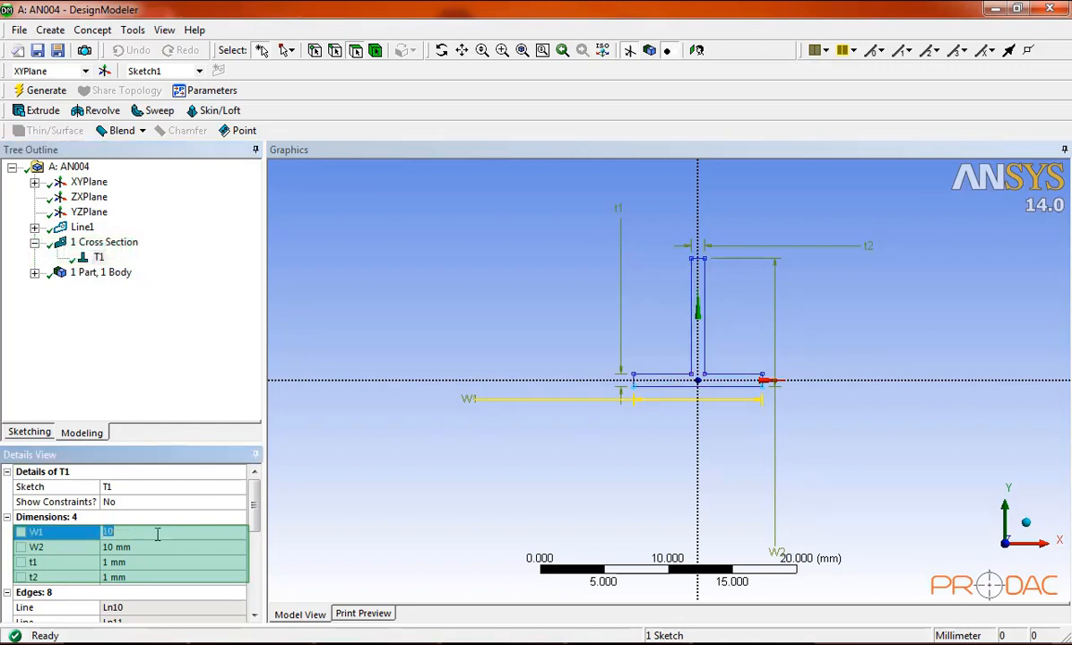
type("20")
key("Return")
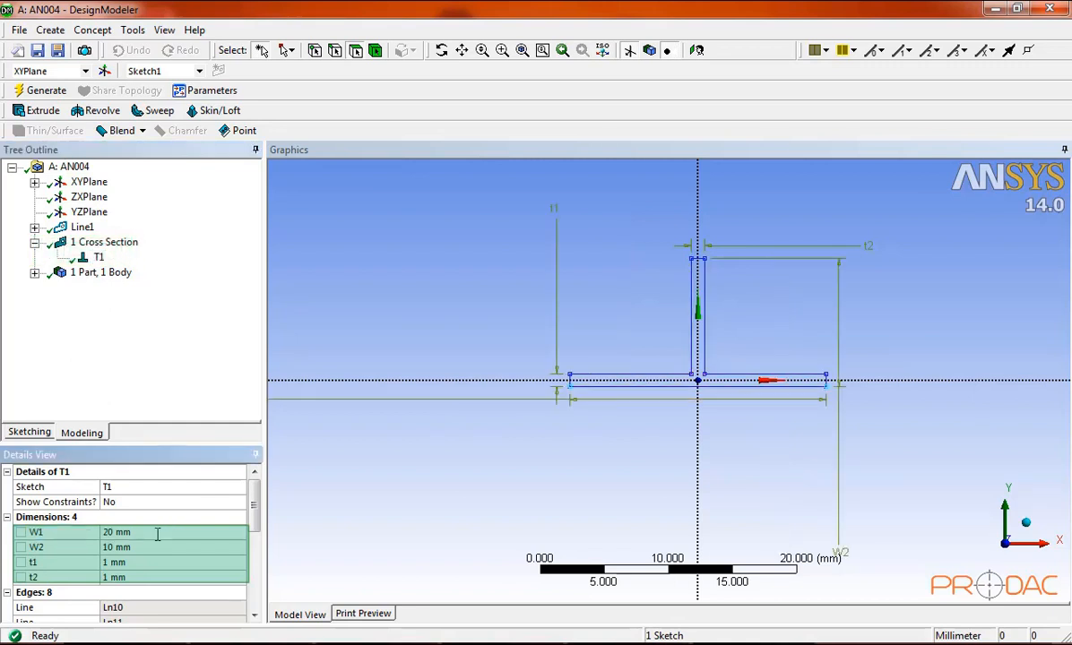
left_click(151, 548)
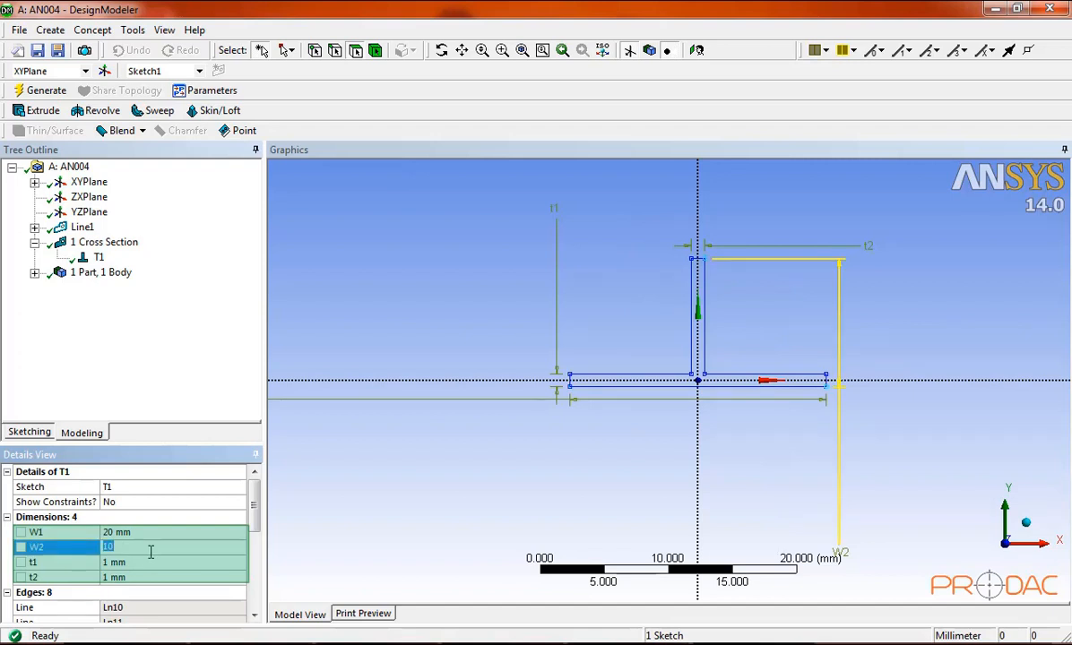
type("2")
key("Return")
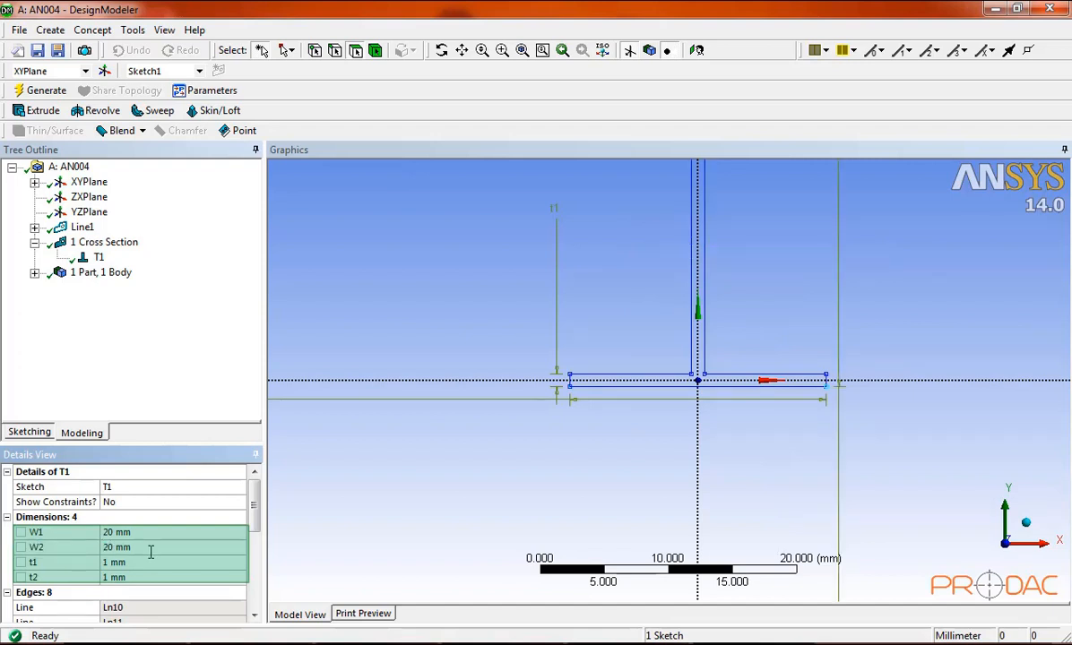
left_click(135, 561)
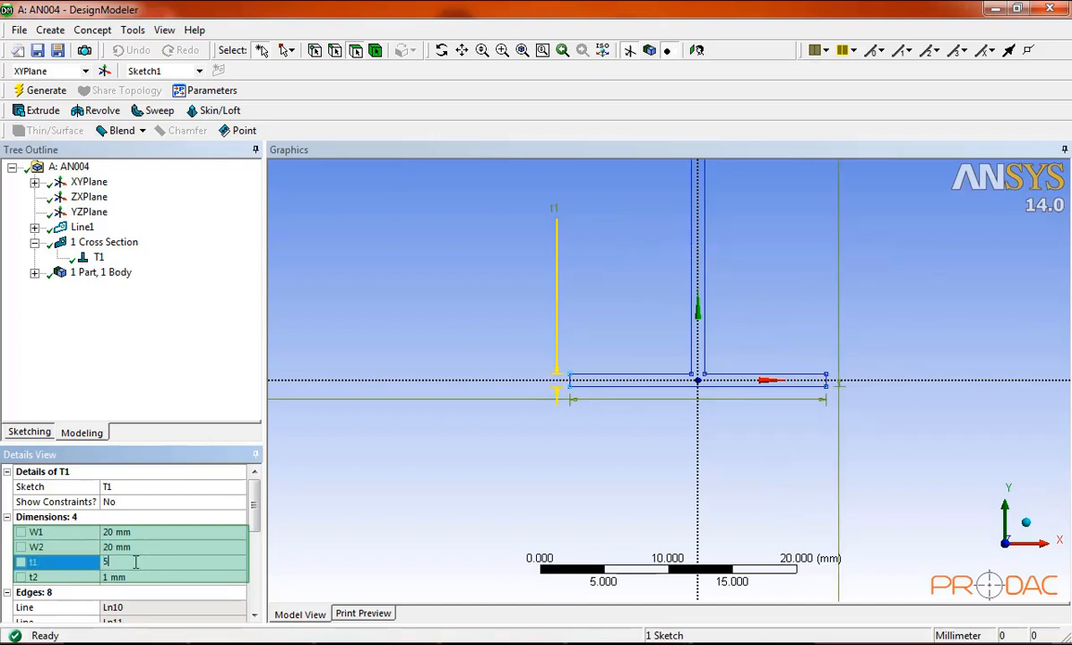
key("Return")
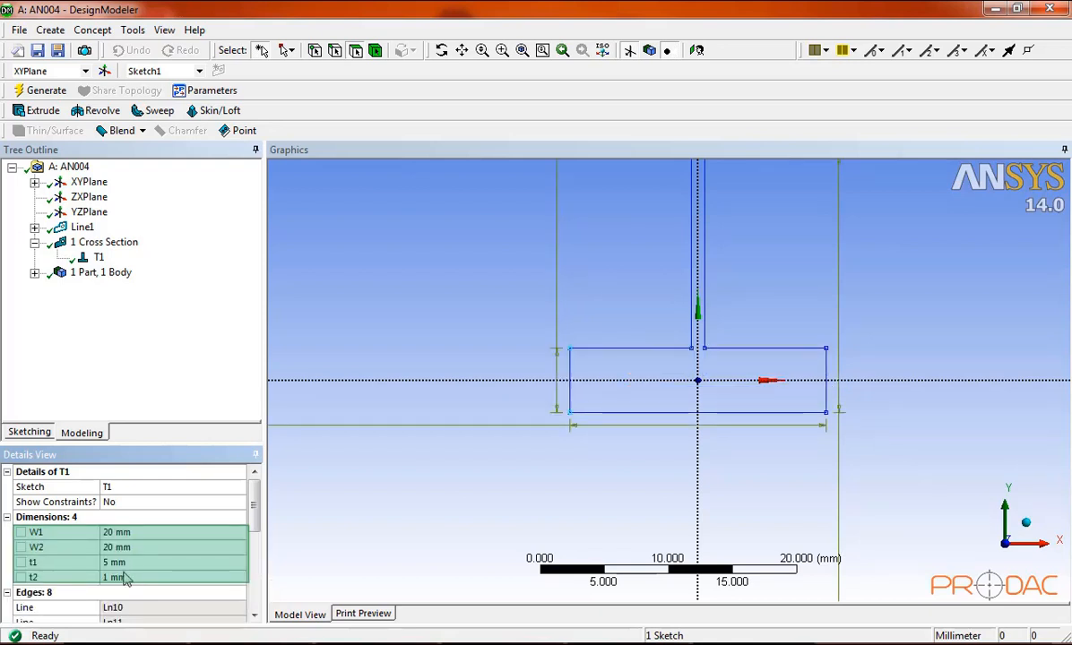
left_click(127, 578)
type("5")
key("Return")
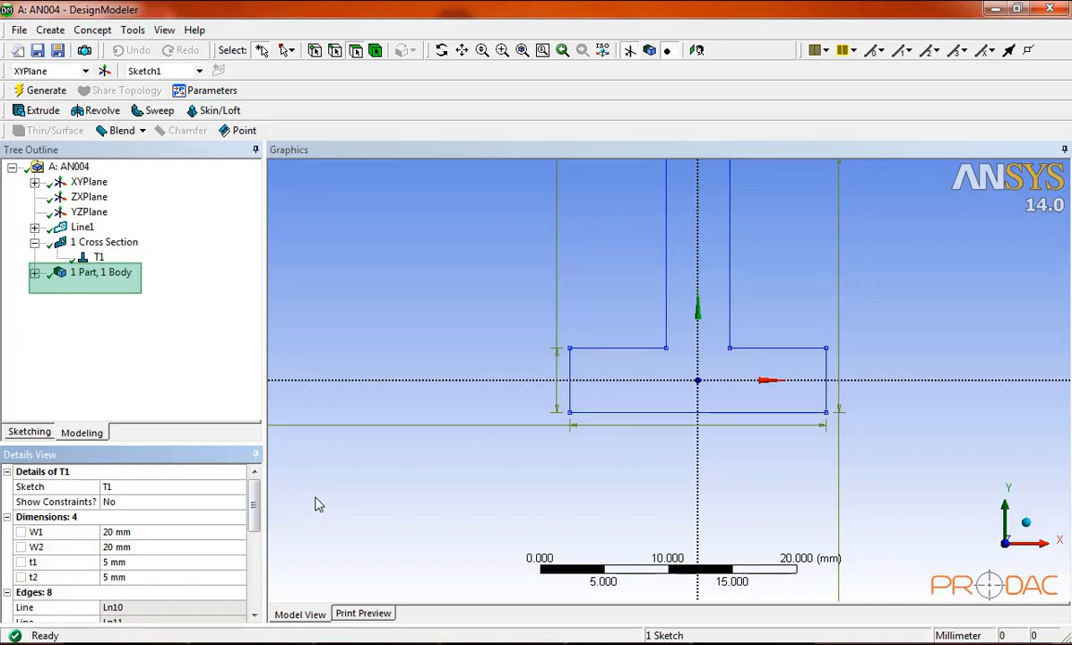
Assign the T1 cross section to the Line Body.
left_click(35, 273)
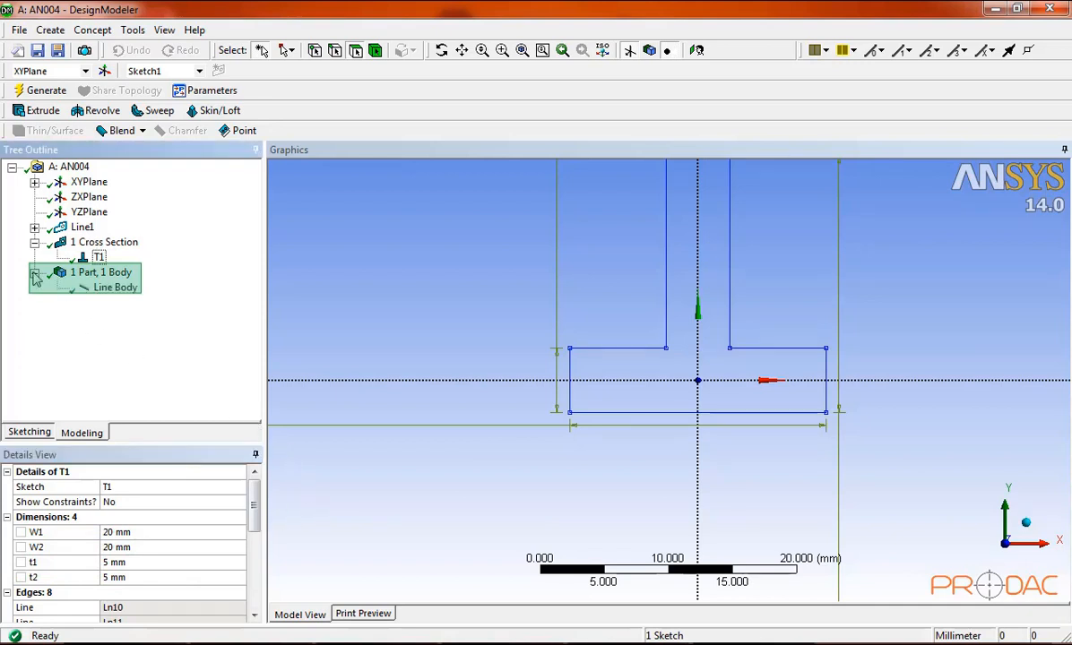
left_click(102, 293)
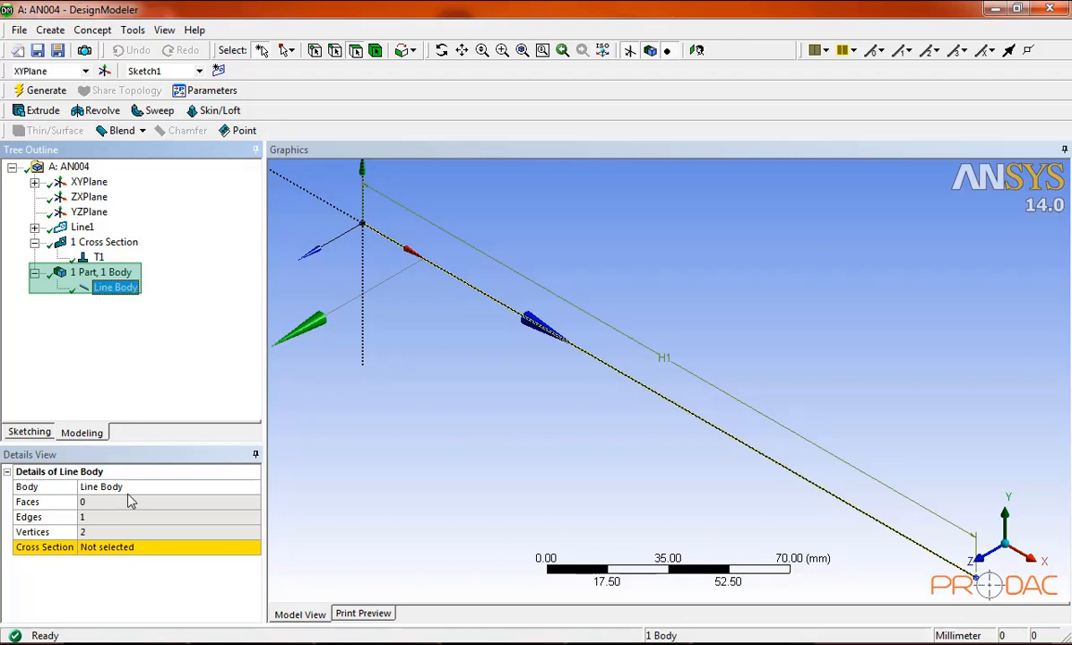
left_click(130, 547)
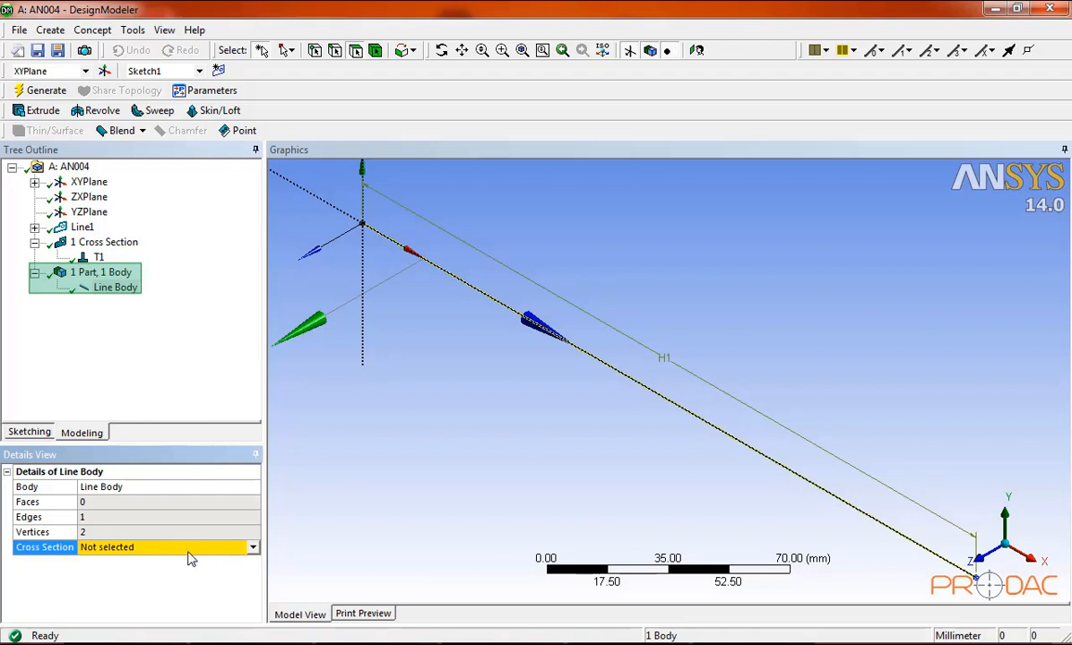
left_click(253, 548)
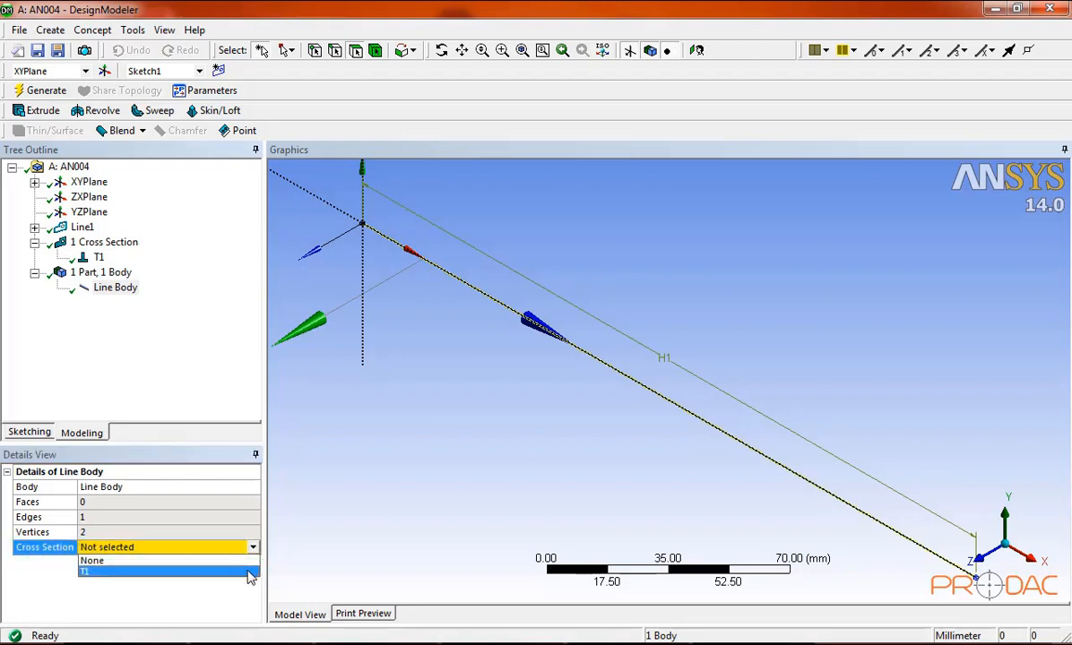
left_click(250, 572)
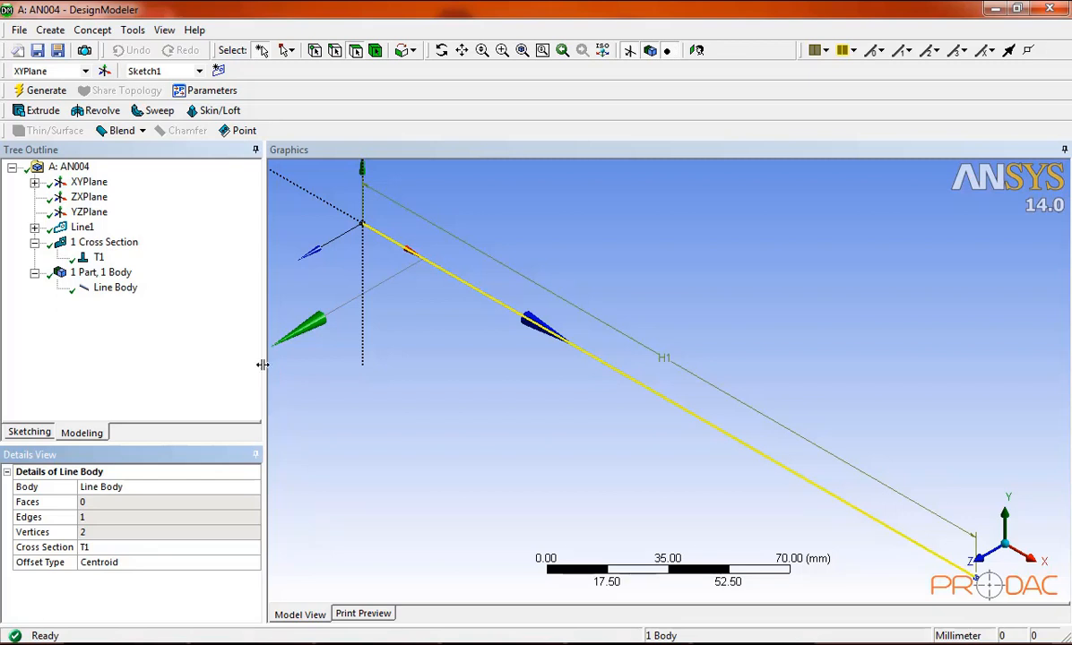
Turn on the Cross Section Solids display to show the line body as a solid T beam.
left_click(165, 33)
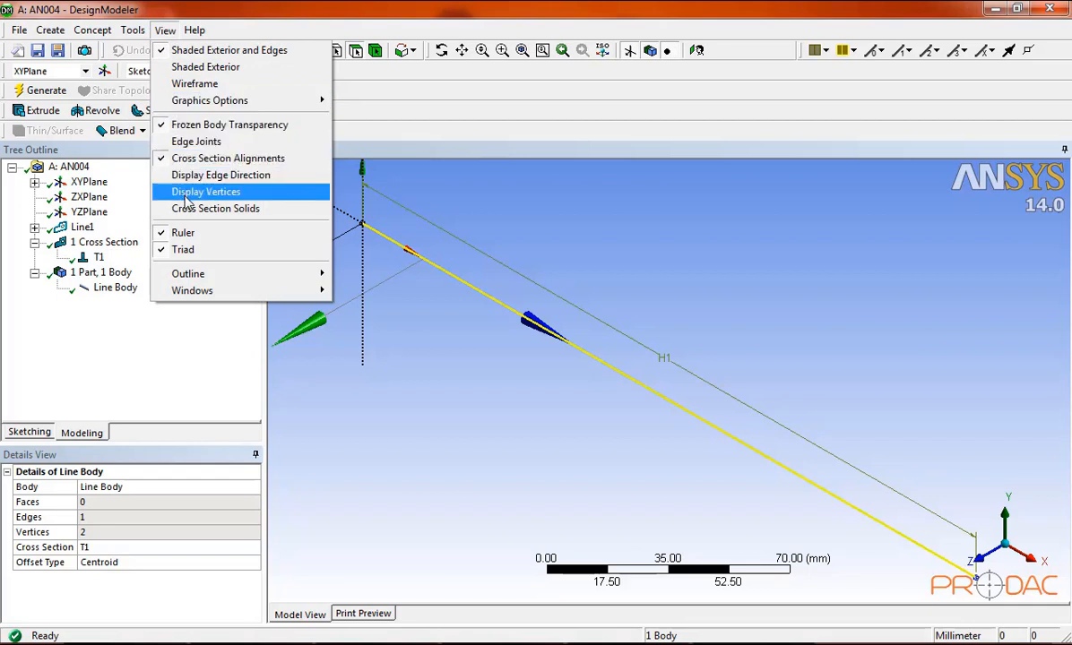
left_click(276, 218)
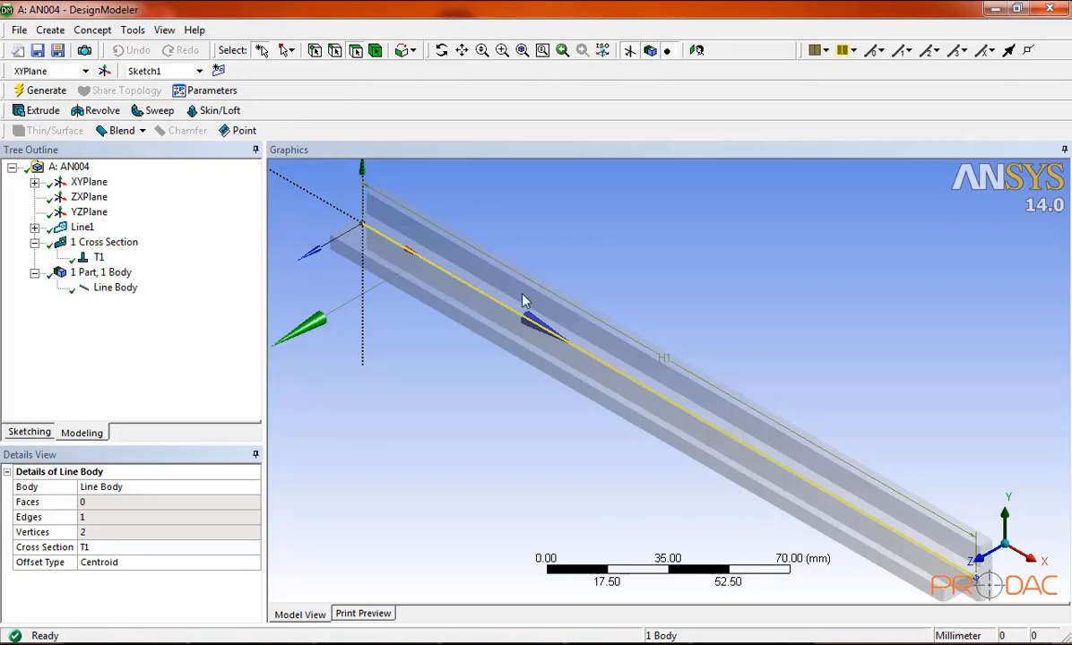
middle_click_drag(495, 283, 556, 276)
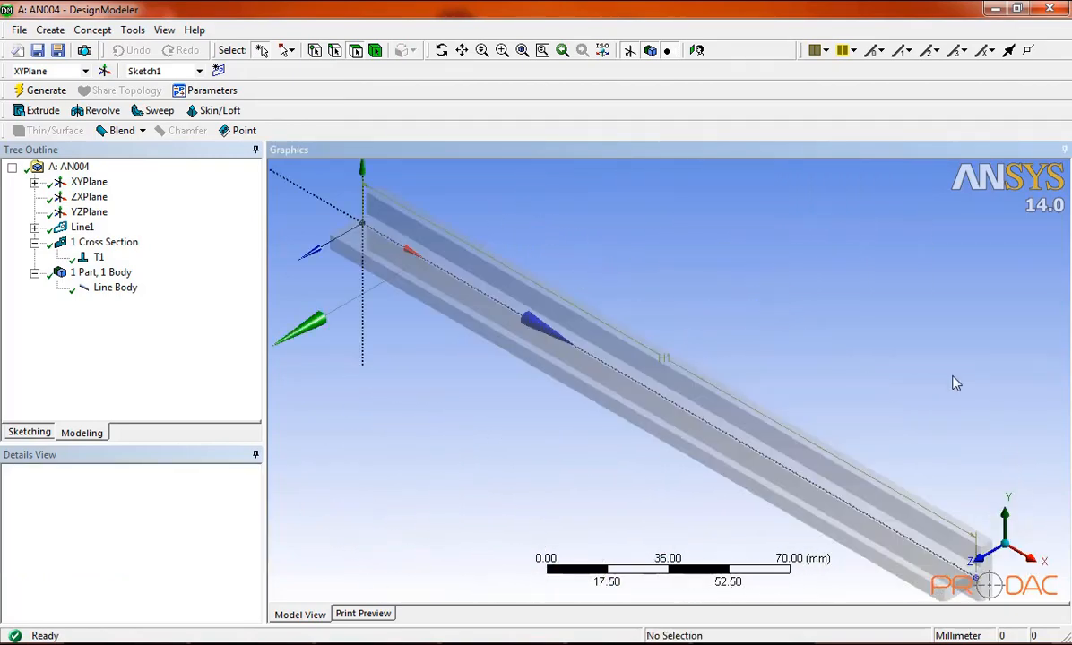
scroll(725, 344, "down", 3)
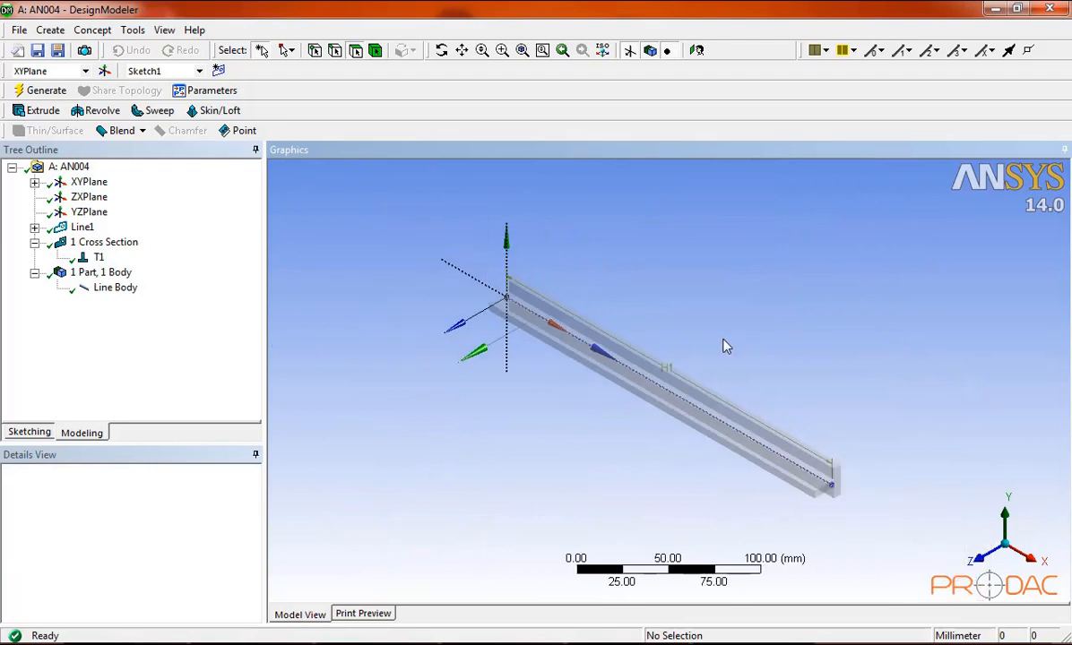
Hide the plane display around the beam and save the AN004 project.
left_click(629, 50)
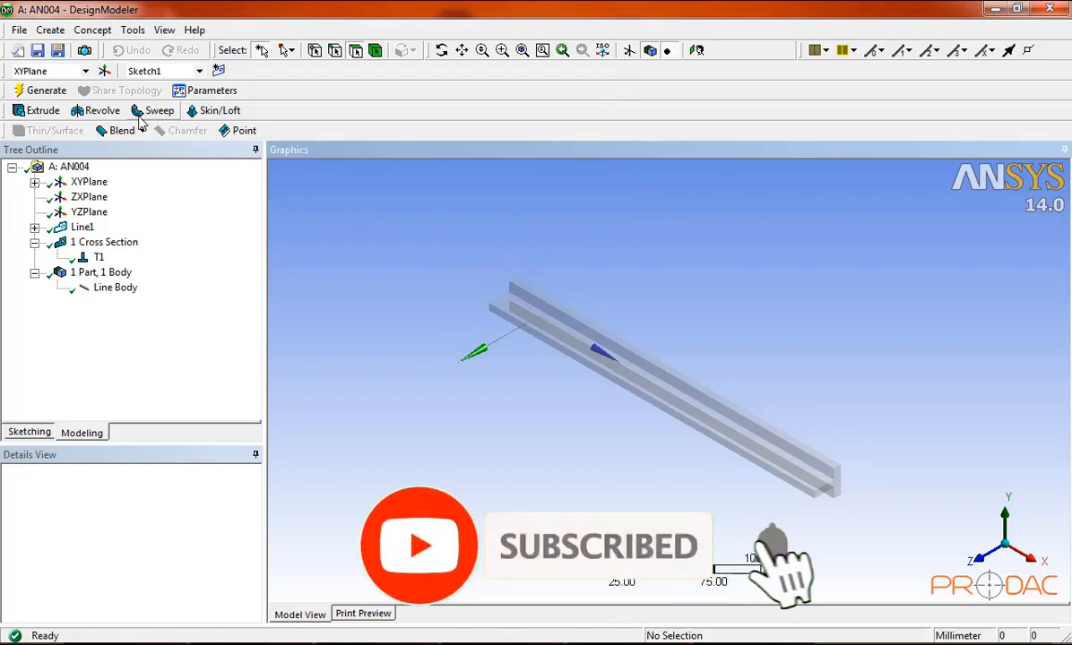
left_click(37, 50)
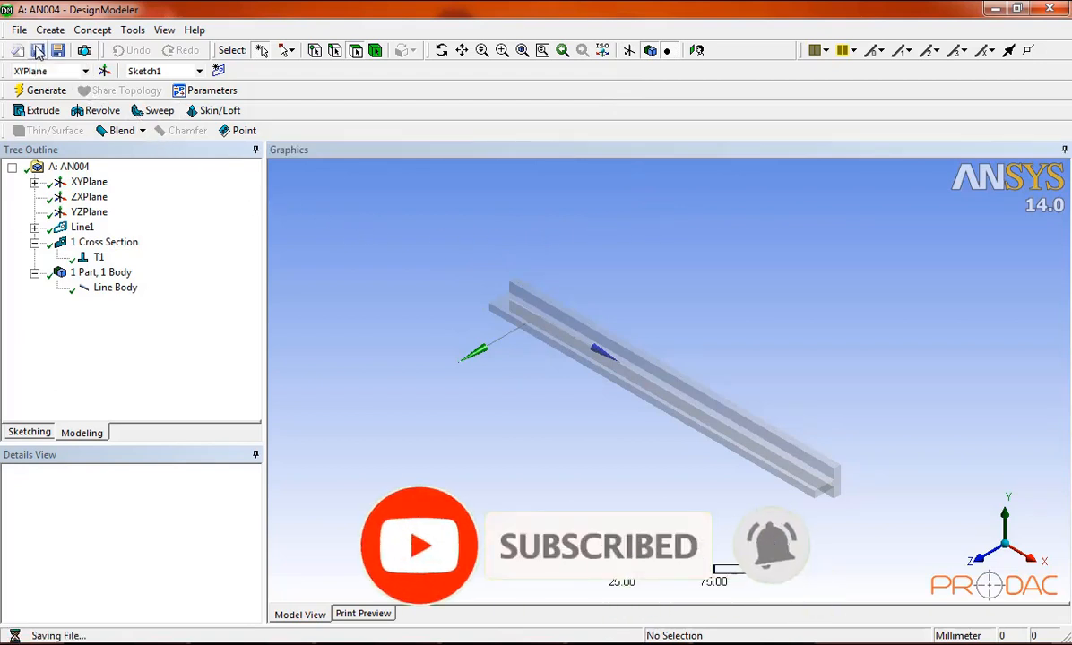